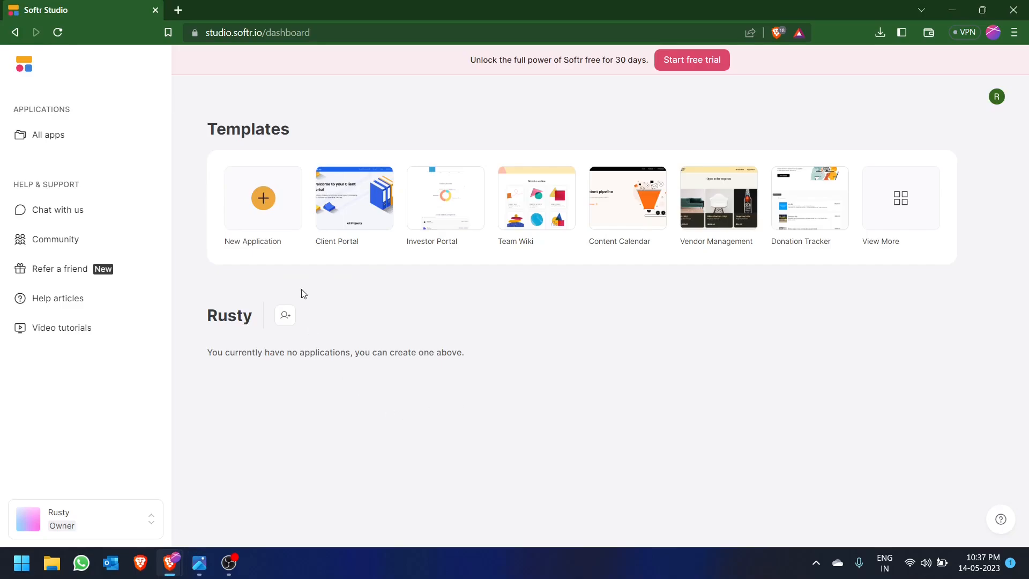
- Start creating a new application and browse the available templates
click(265, 203)
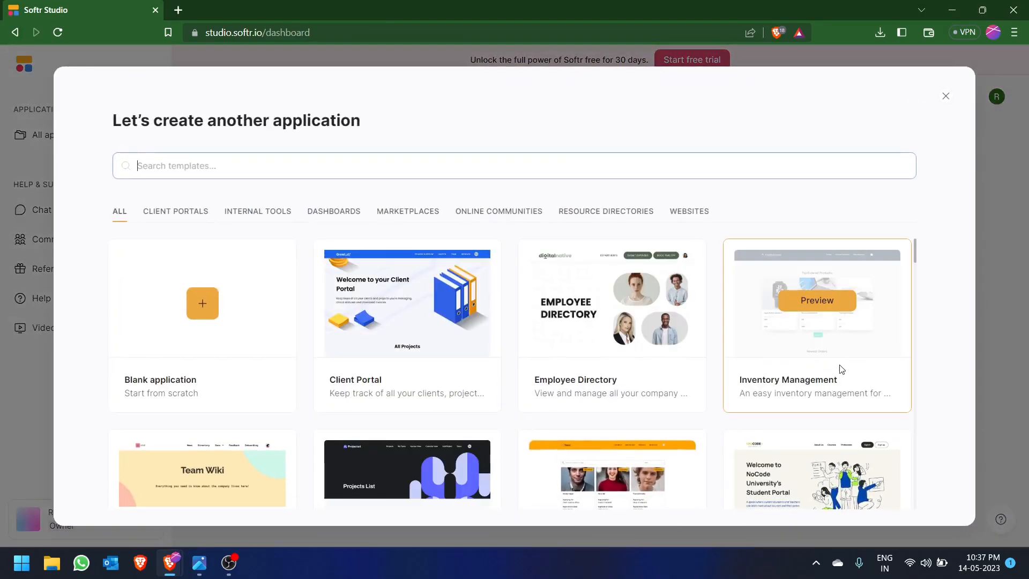
scroll(803, 356, down, 12)
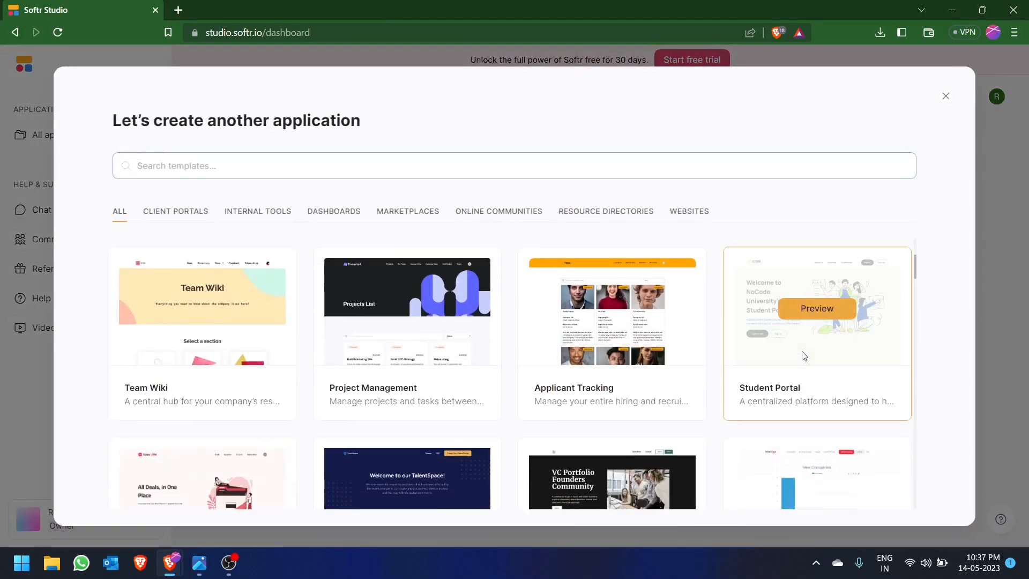
scroll(804, 355, up, 8)
scroll(804, 356, up, 1)
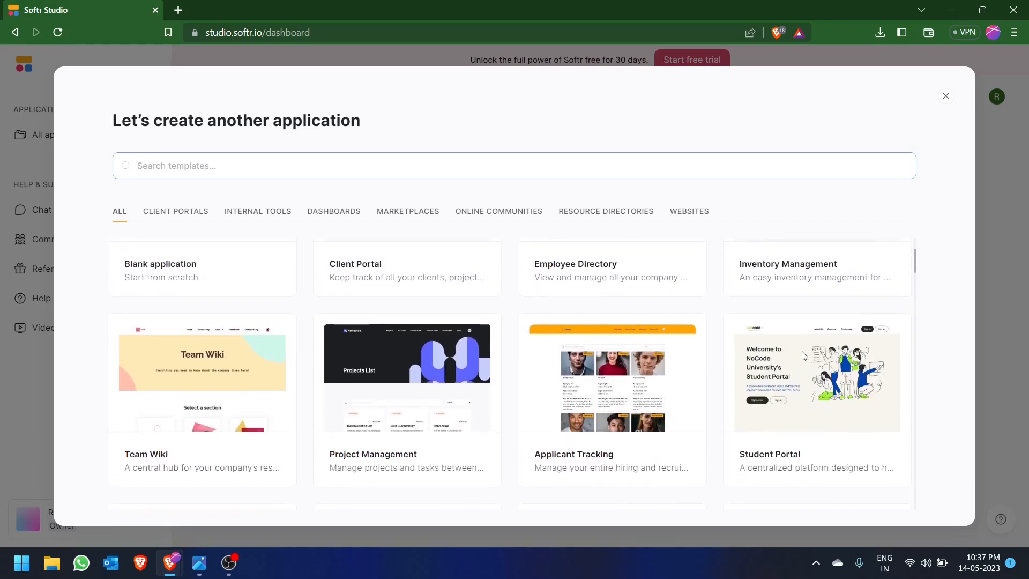
- Look through the interactive preview of the Student Portal template and return to the template list
click(811, 389)
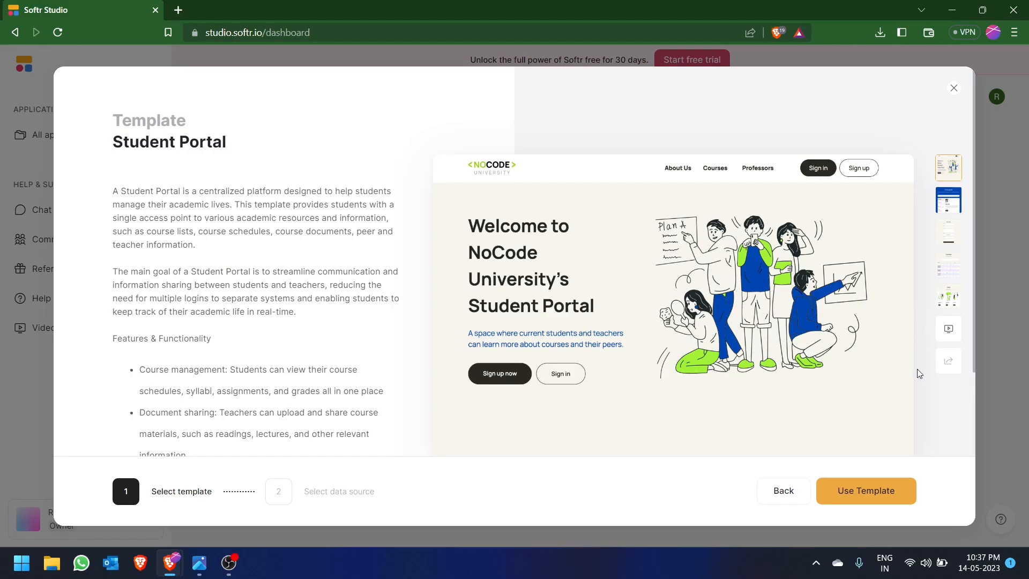
click(949, 328)
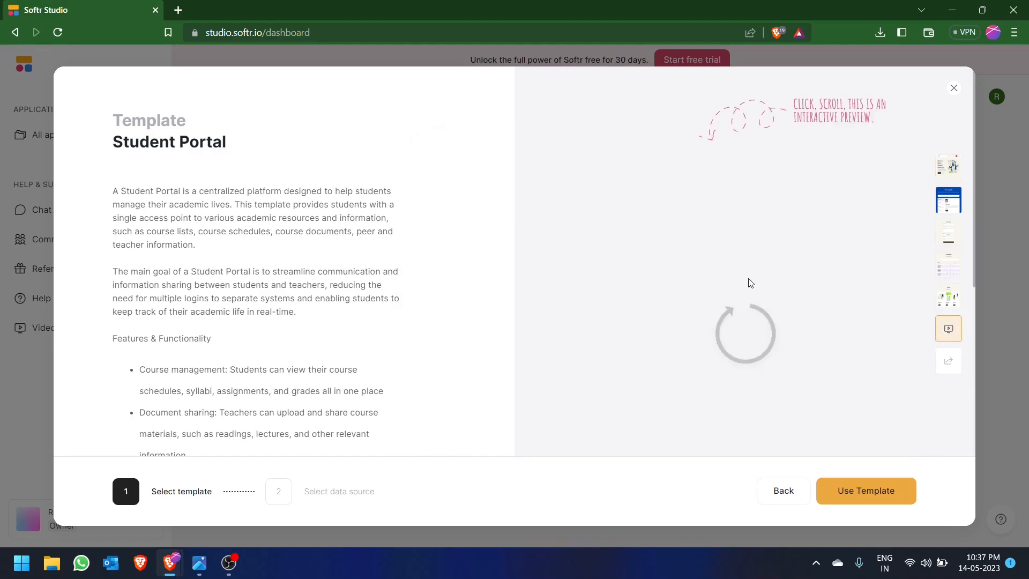
scroll(745, 284, down, 5)
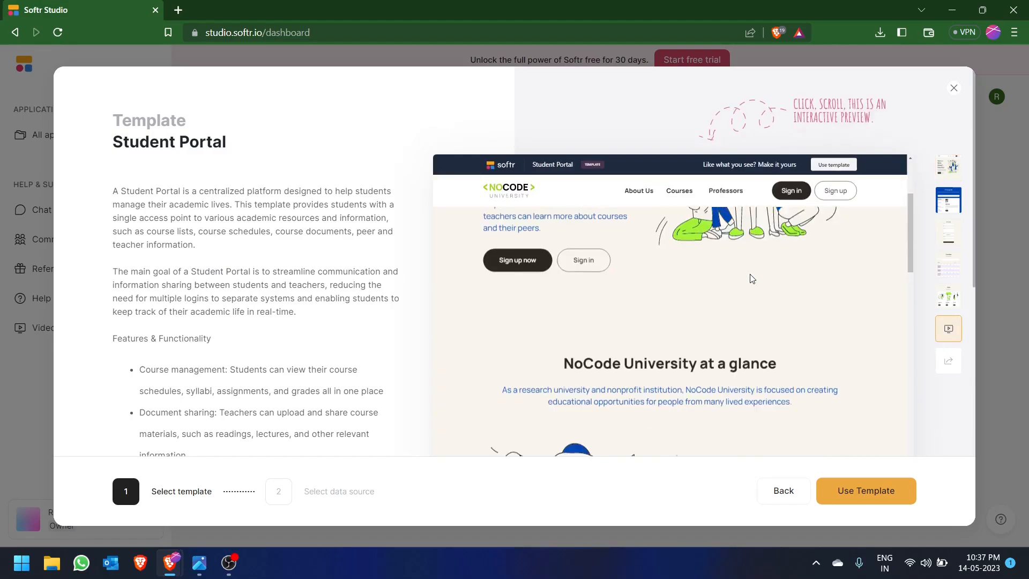
click(777, 492)
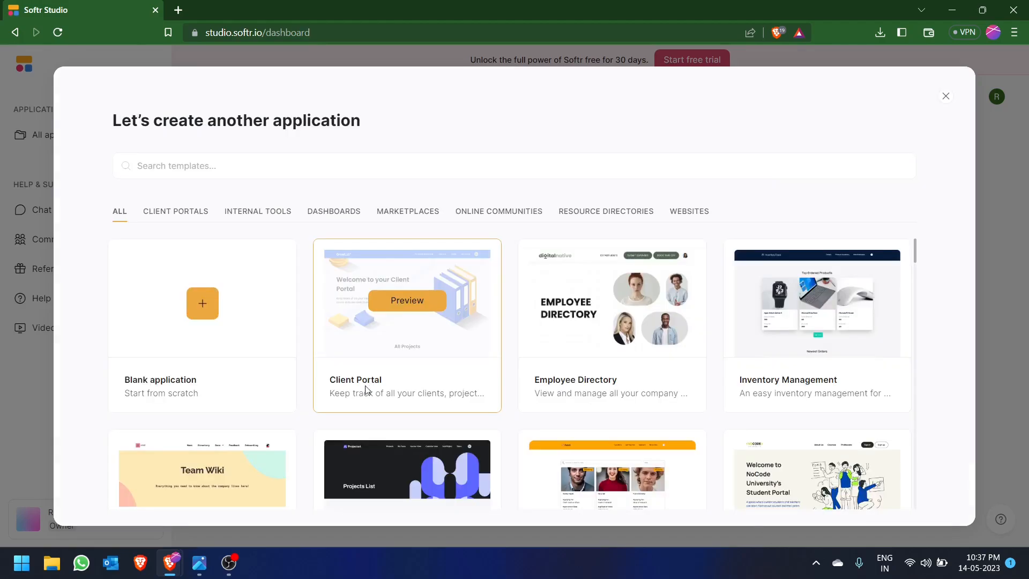
- Create a blank application with the data source connection postponed and only the Home page kept among the pre-built pages
click(197, 313)
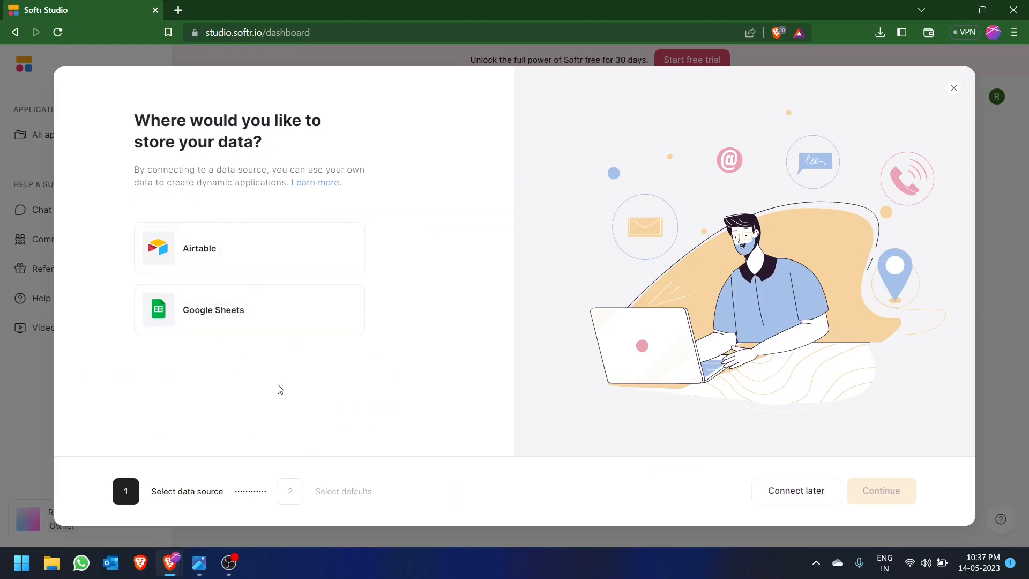
click(792, 500)
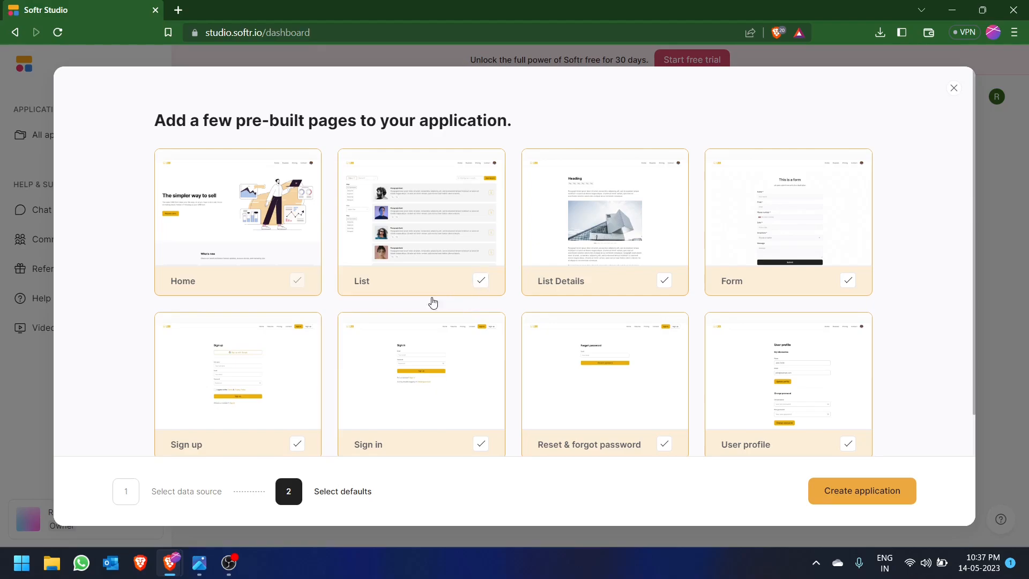
click(479, 280)
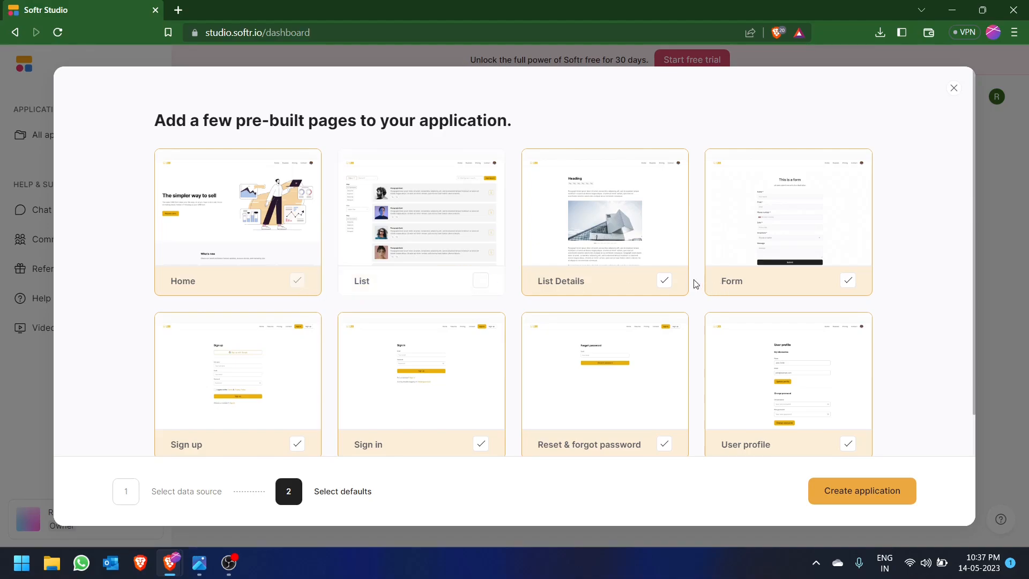
click(664, 280)
click(848, 281)
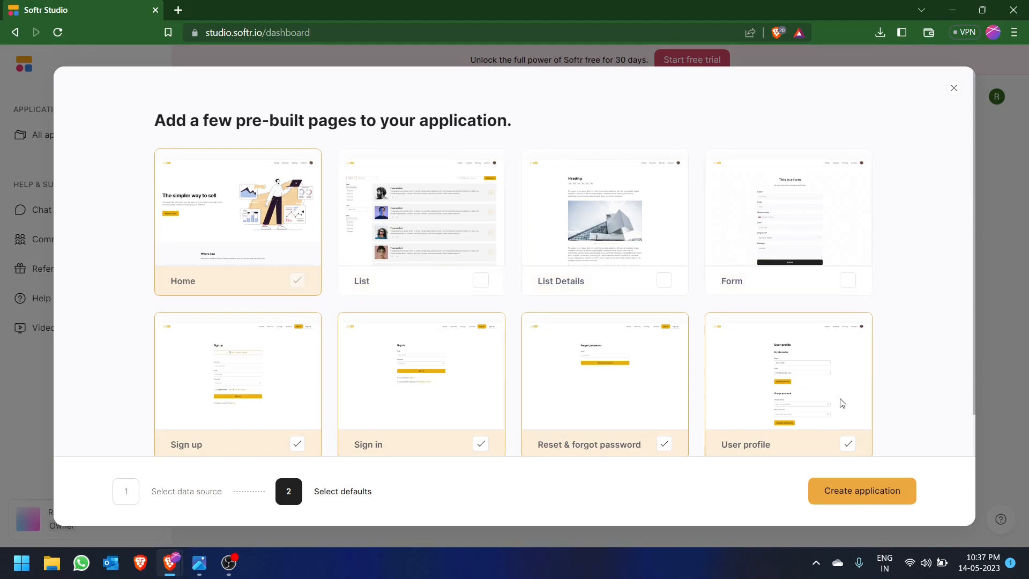
click(847, 443)
click(664, 443)
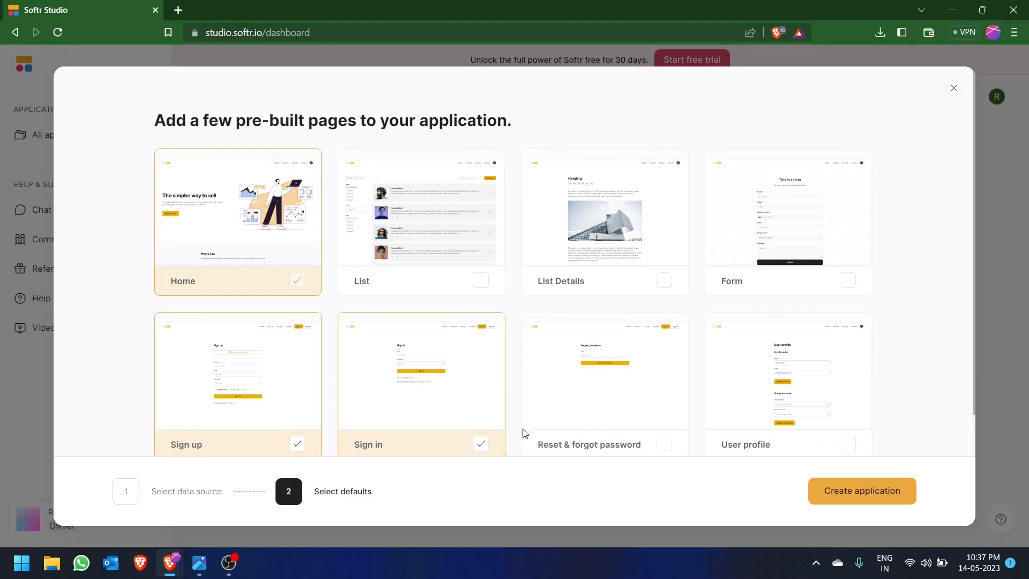
click(480, 443)
click(297, 443)
click(895, 495)
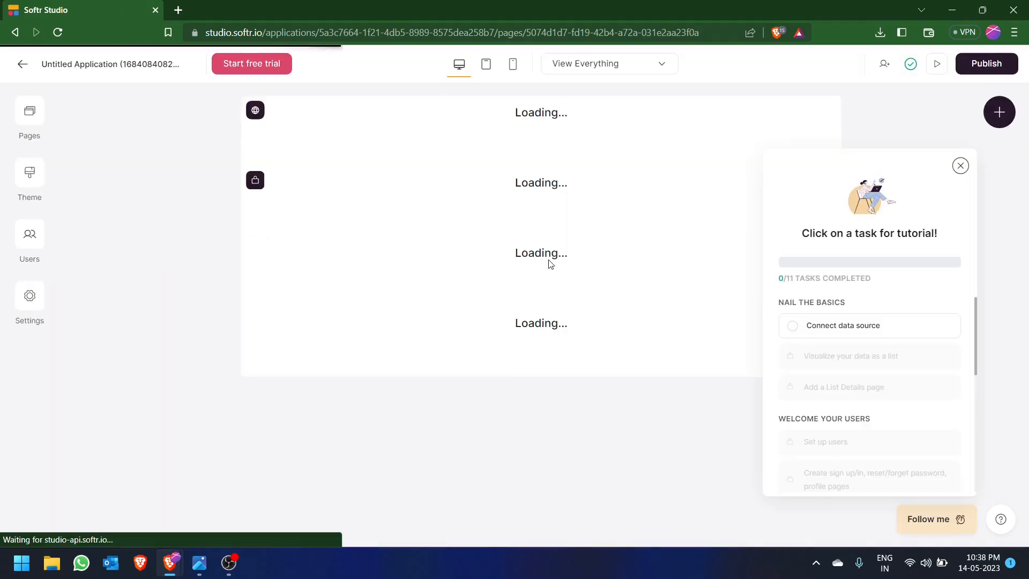
- Dismiss the tutorial task list and preview the home page in tablet and mobile layouts, ending in the desktop layout
click(957, 166)
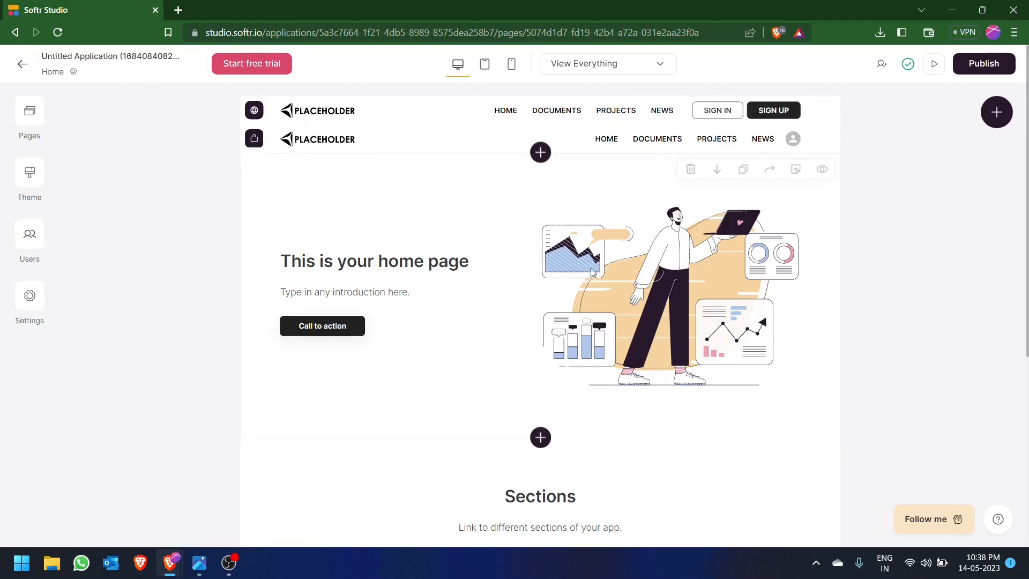
scroll(589, 272, down, 5)
scroll(589, 272, up, 5)
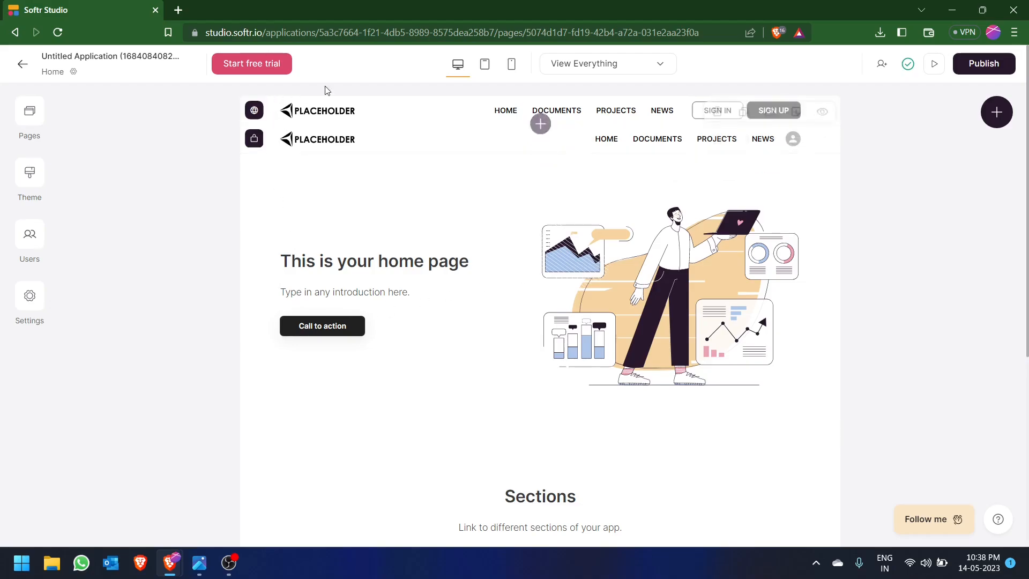
click(482, 64)
click(511, 63)
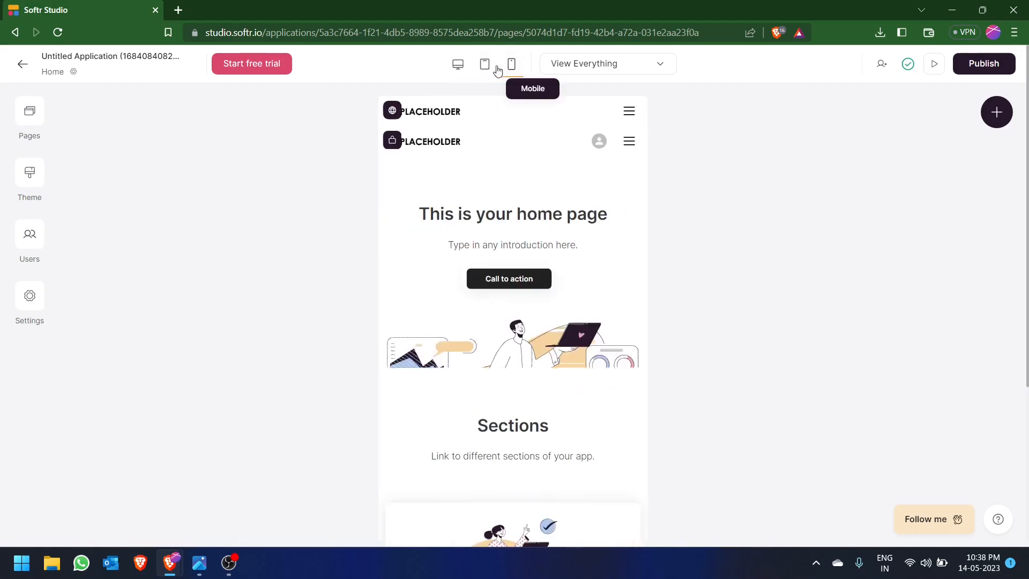
click(460, 69)
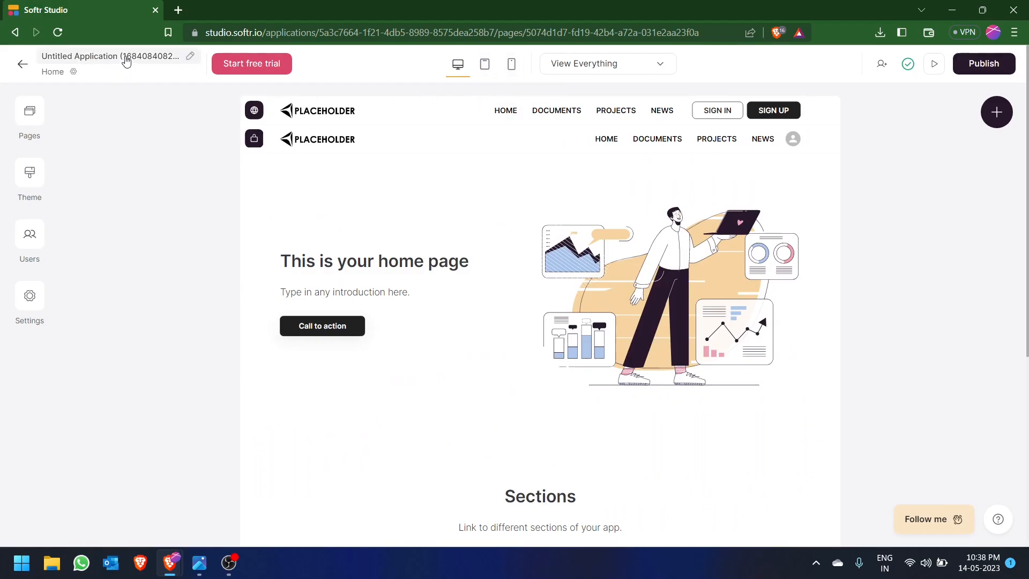
- Rename the application to SAMPLE
click(159, 58)
key(ctrl+a)
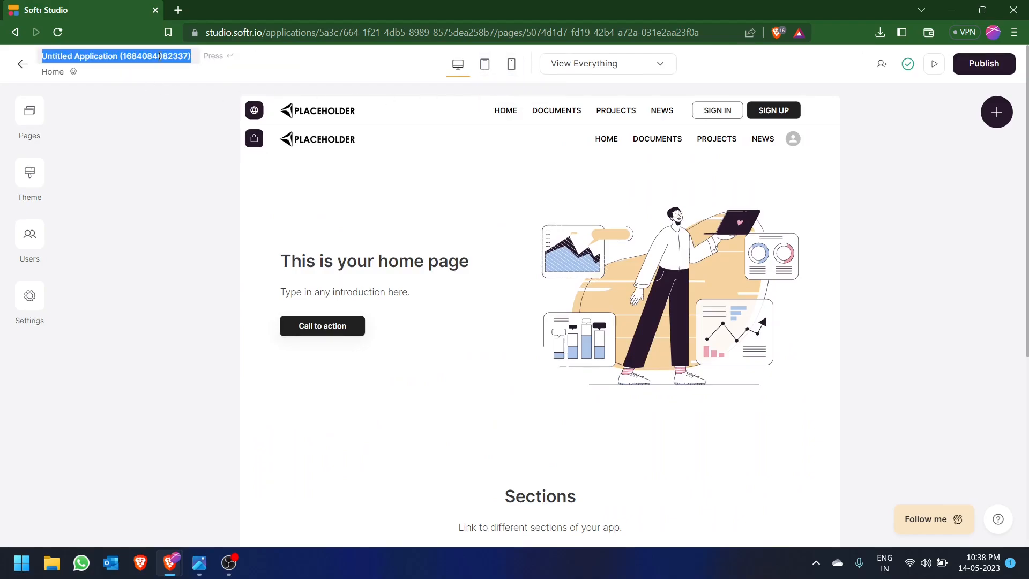
key(BackSpace)
text(SAMPLE)
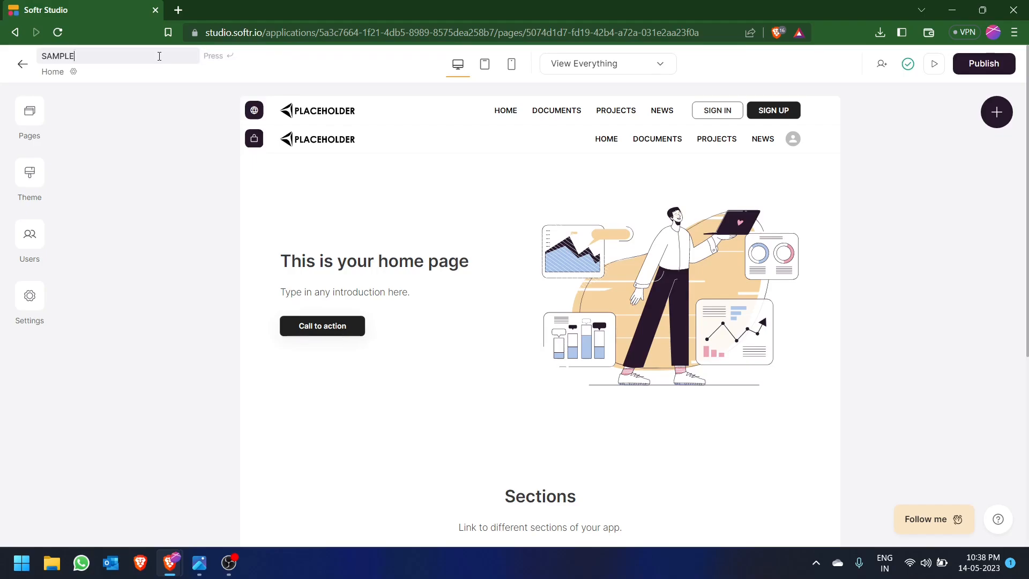
key(Return)
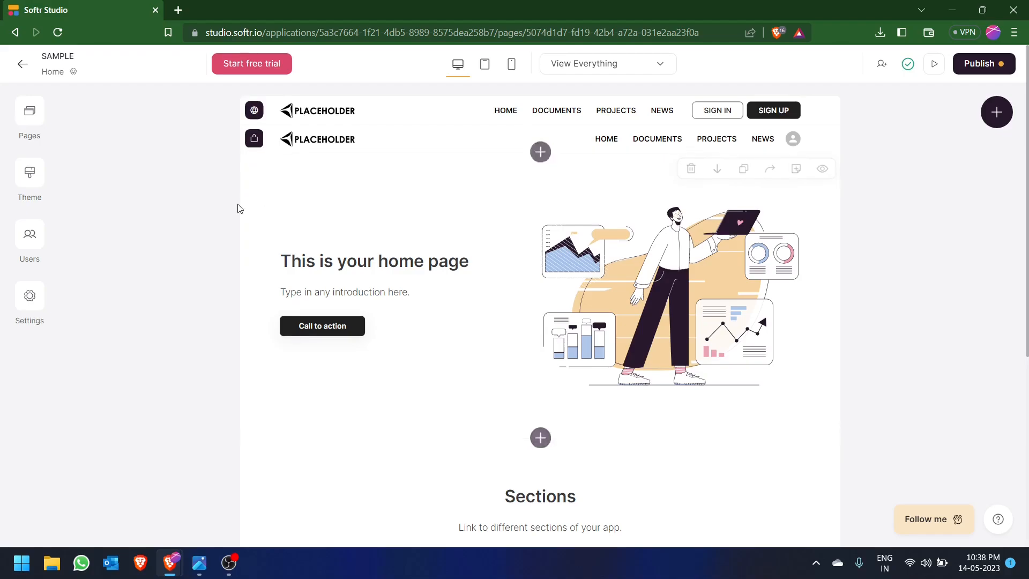
- Consult the "8 building blocks" image in the photo viewer and delete the second header from the home page in Softr Studio
key(alt+Tab)
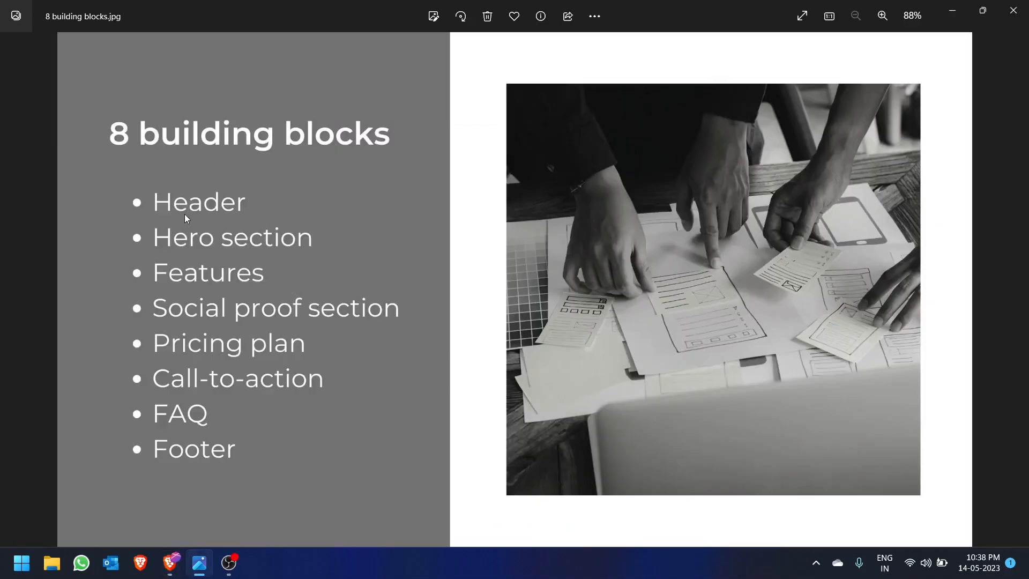
key(alt+Tab)
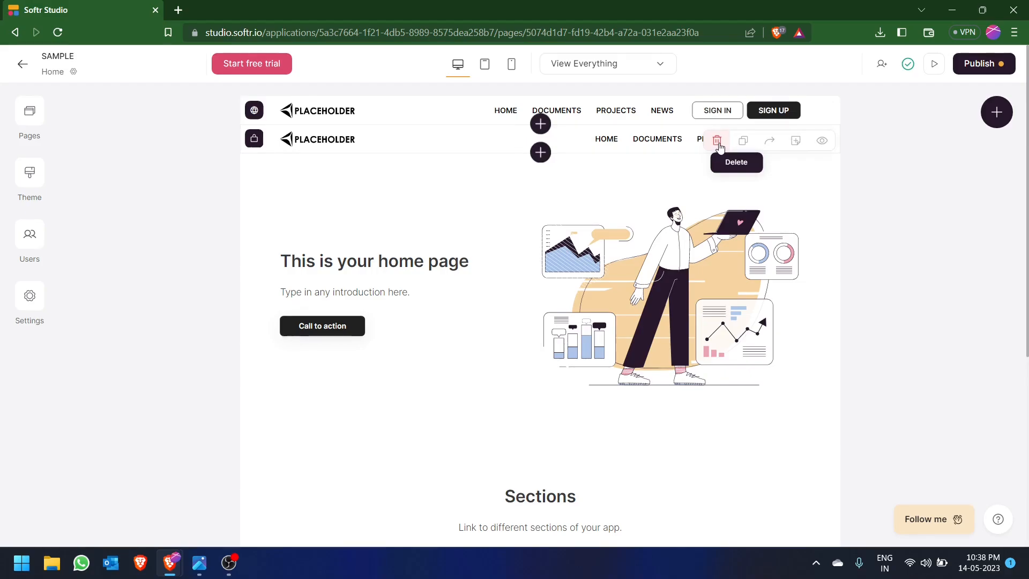
click(719, 146)
click(656, 324)
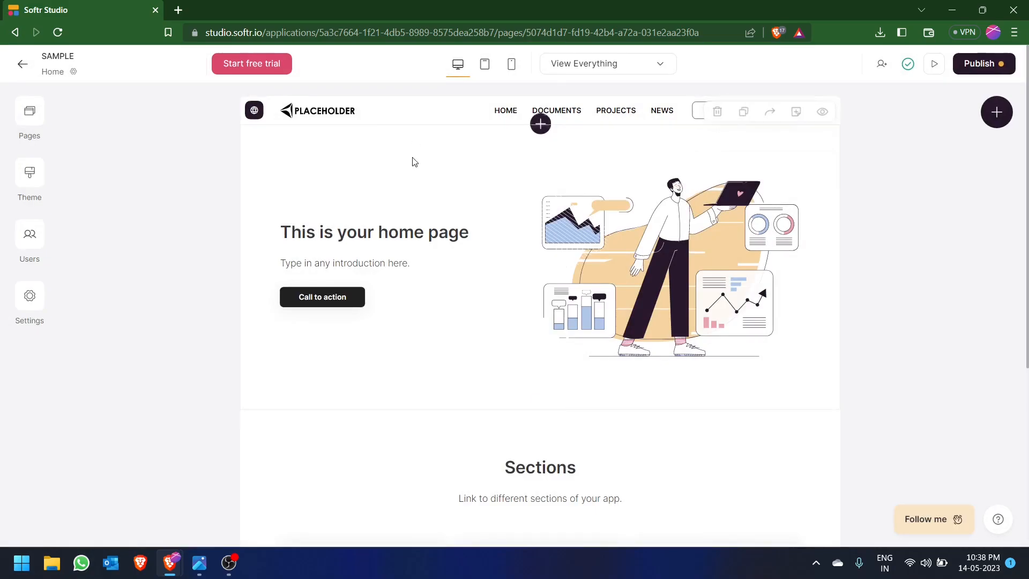
- Recheck the "8 building blocks" image and change the hero section's title to "This is your page" in Softr Studio
key(alt+Tab)
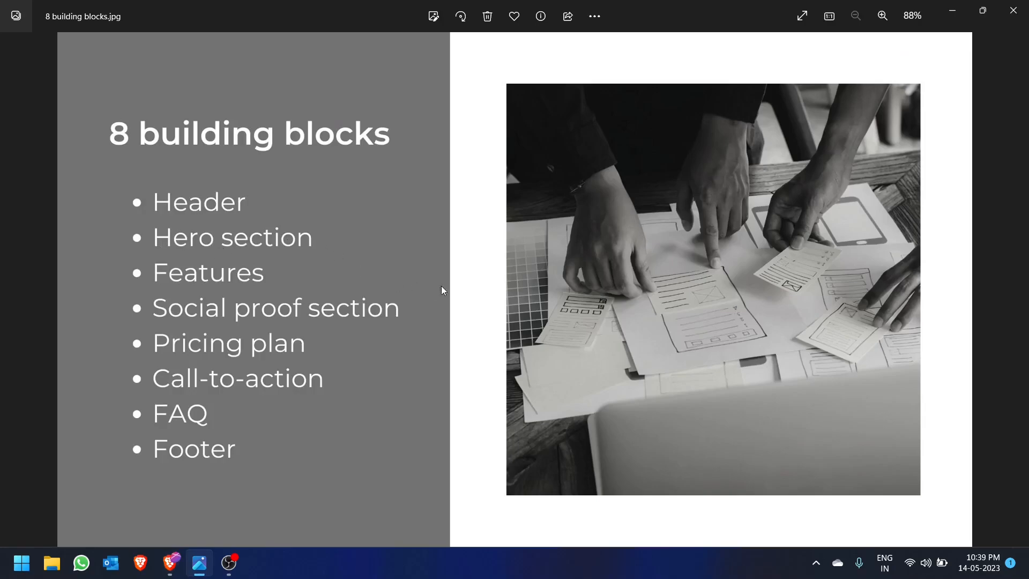
key(alt+Tab)
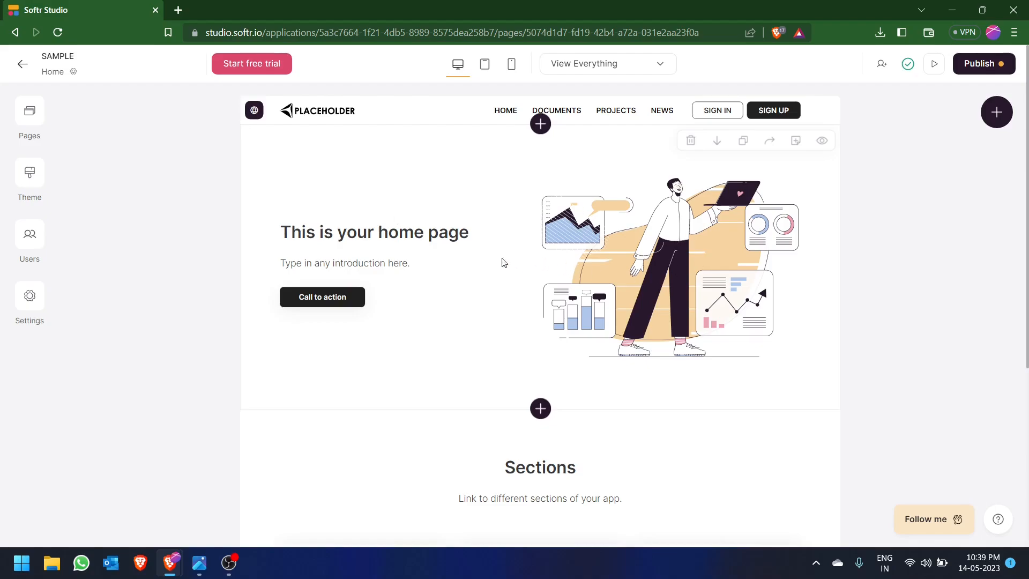
click(530, 244)
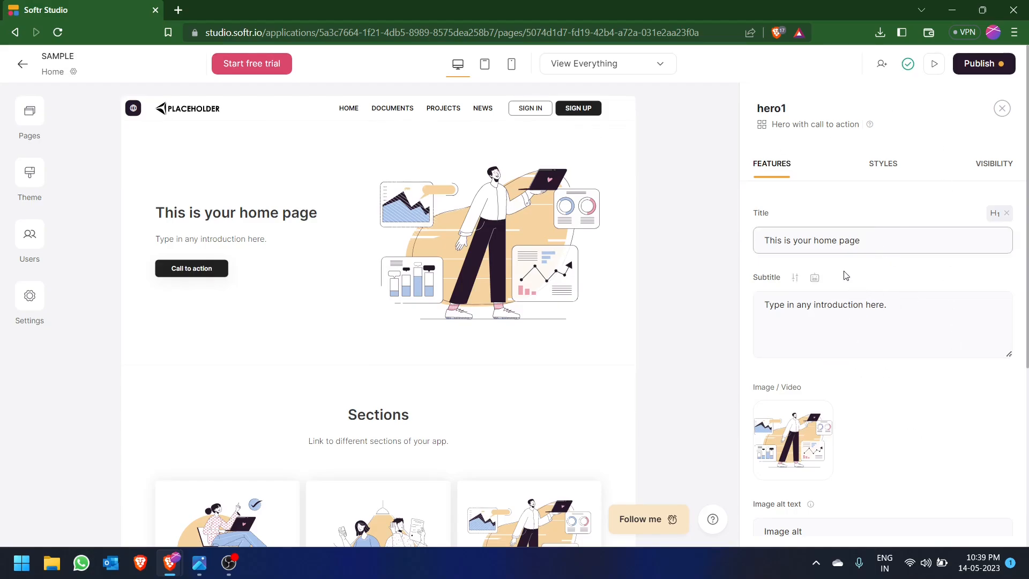
key(BackSpace)
key(BackSpace)
key(BackSpace)
key(BackSpace)
key(BackSpace)
key(BackSpace)
key(BackSpace)
key(BackSpace)
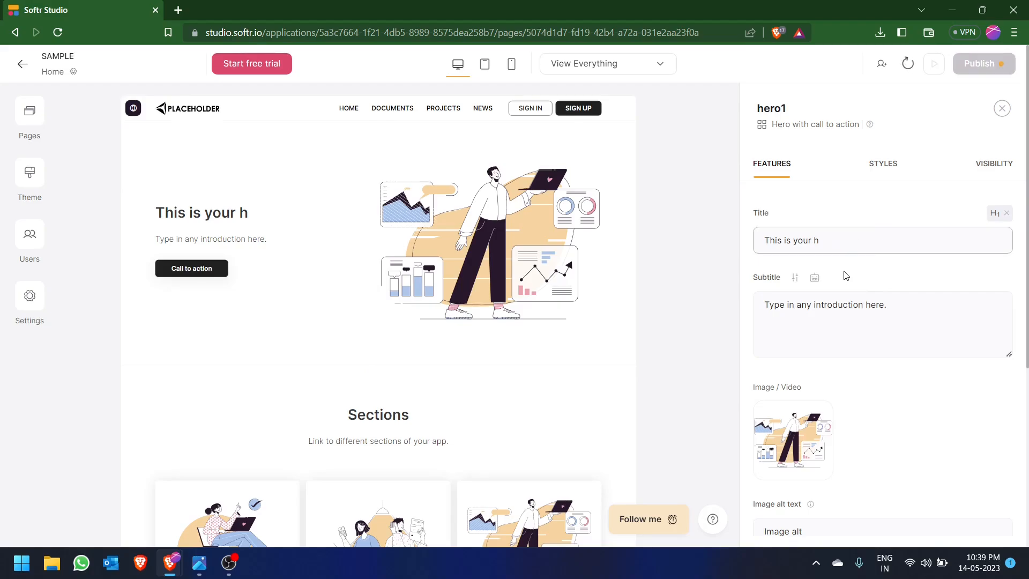
key(BackSpace)
text(PPAGE)
key(BackSpace)
key(BackSpace)
key(BackSpace)
key(BackSpace)
key(BackSpace)
text(page)
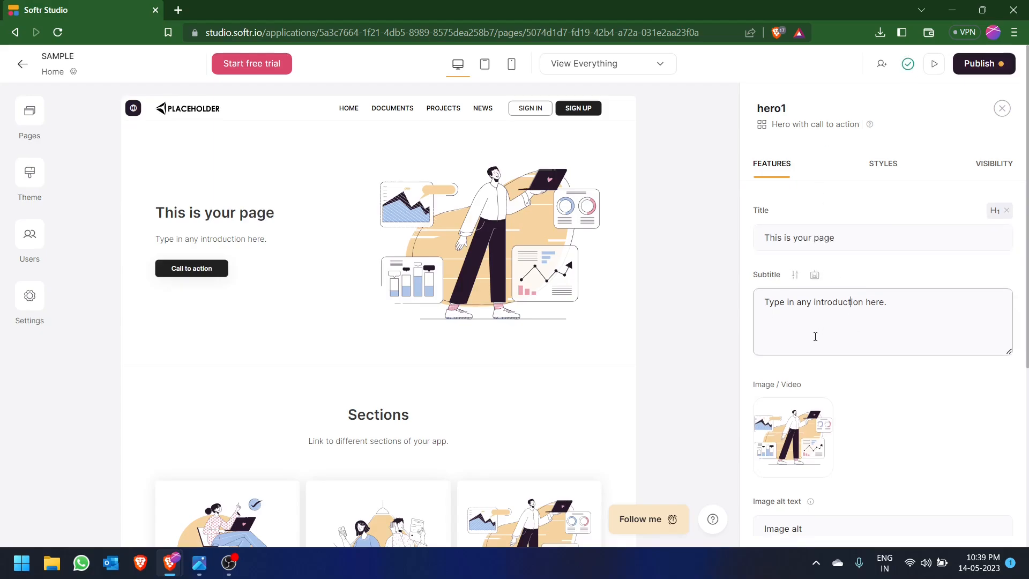
scroll(788, 371, down, 1)
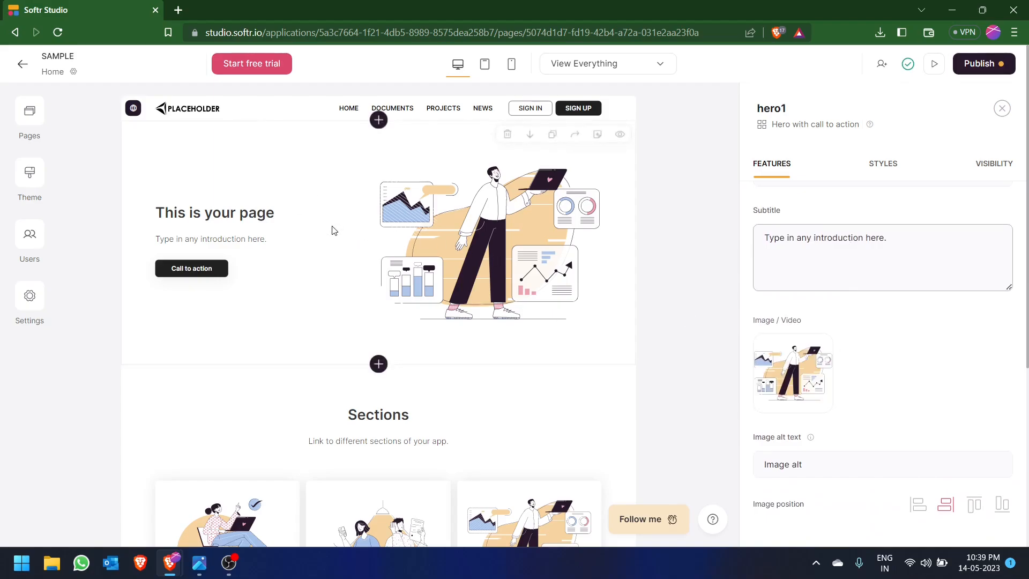
- Upload the Batman-Logo image from the Desktop to the asset library opened for the header's logo
click(299, 113)
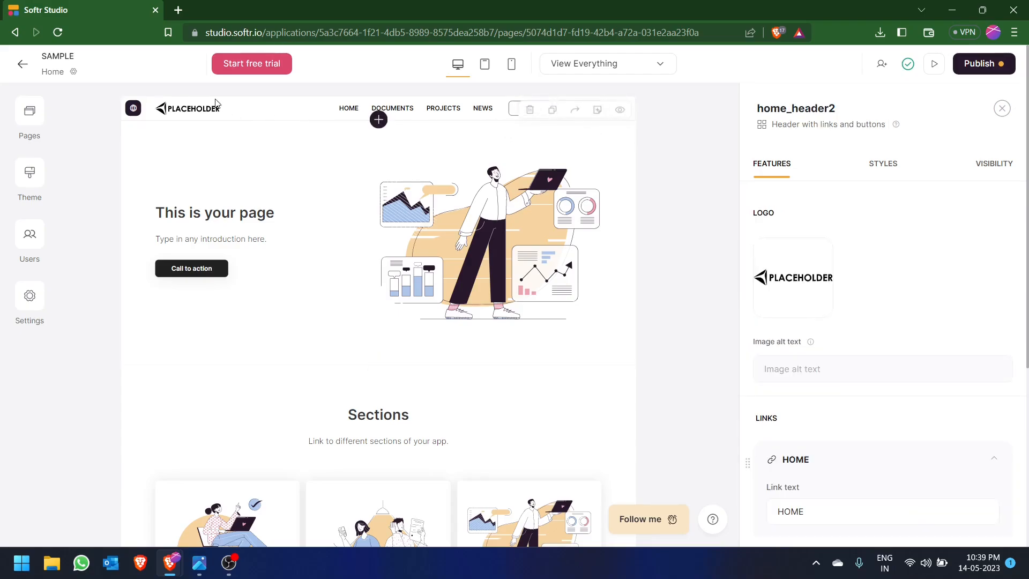
click(778, 289)
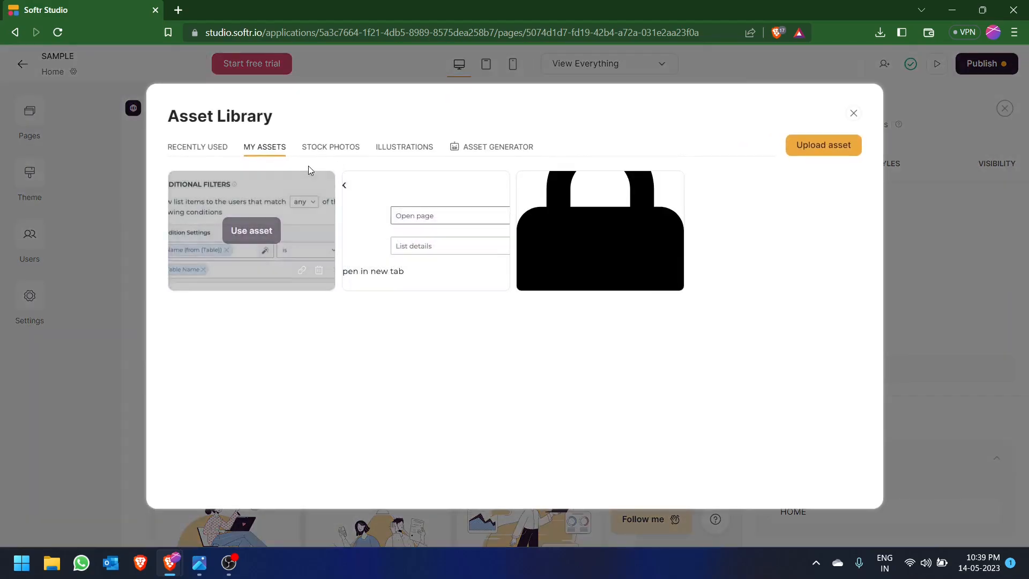
click(324, 147)
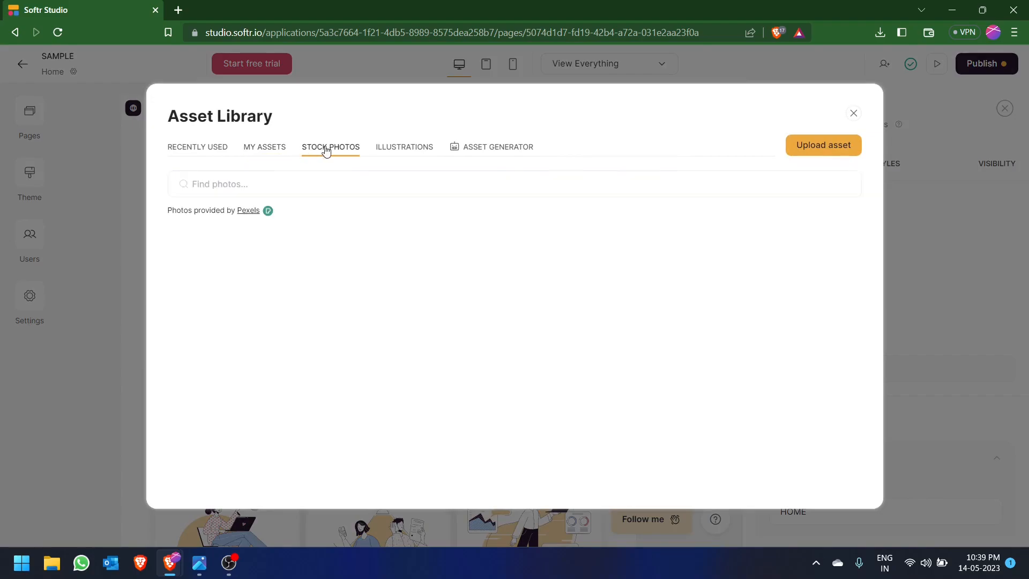
click(413, 146)
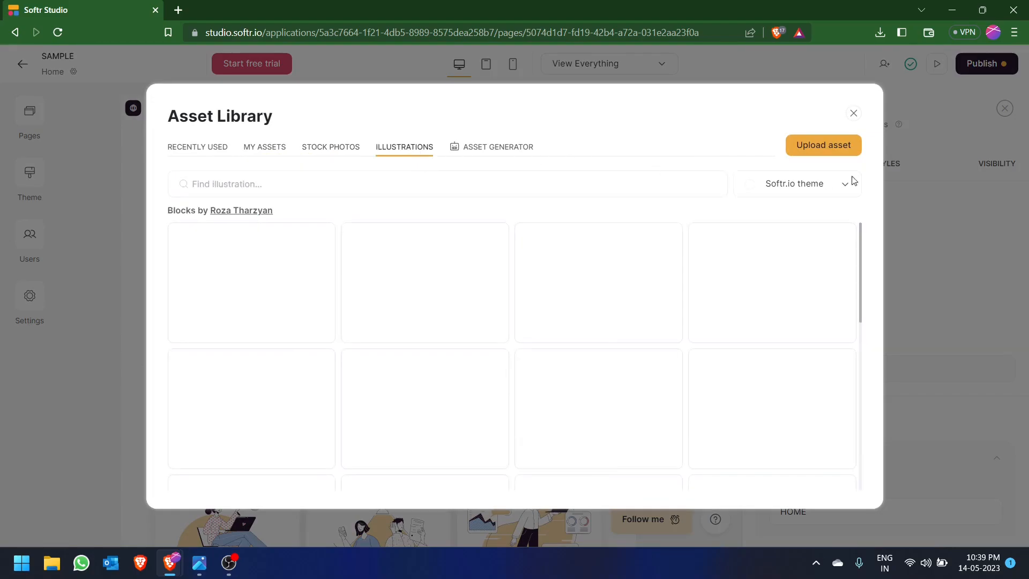
click(846, 151)
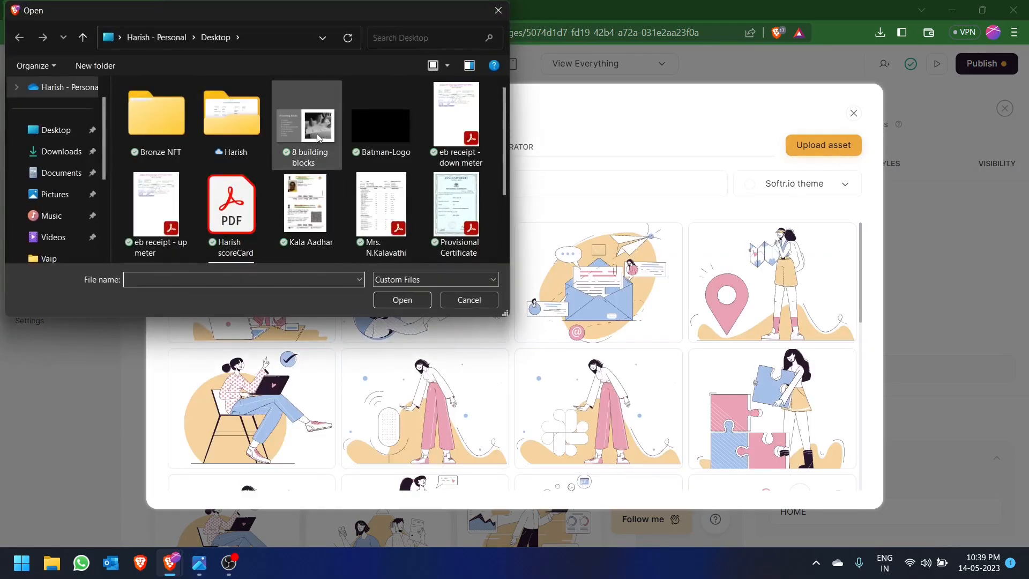
click(380, 124)
click(402, 300)
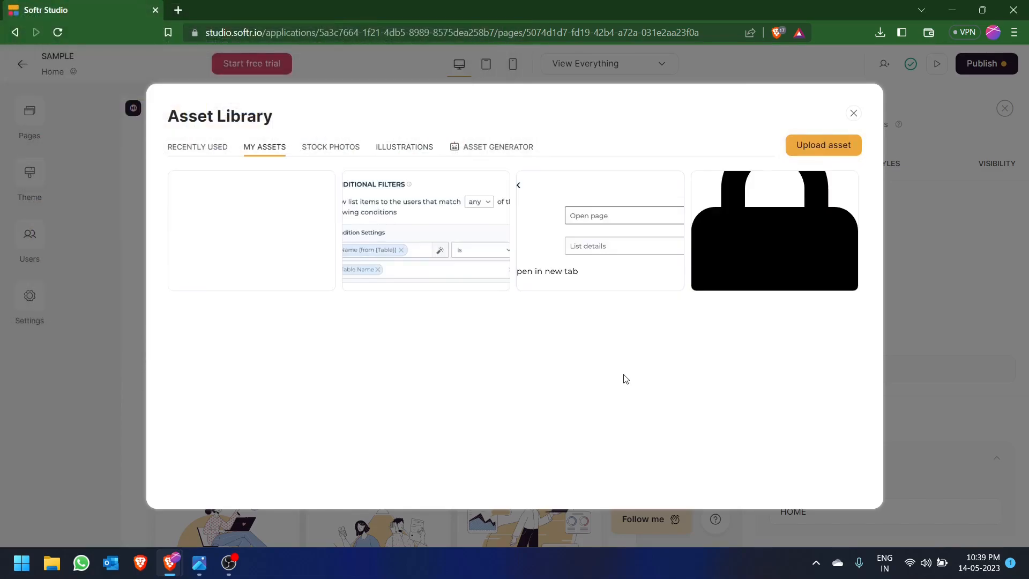
- Set the uploaded Batman logo as the header's logo and delete the header's HOME and DOCUMENTS links
click(265, 231)
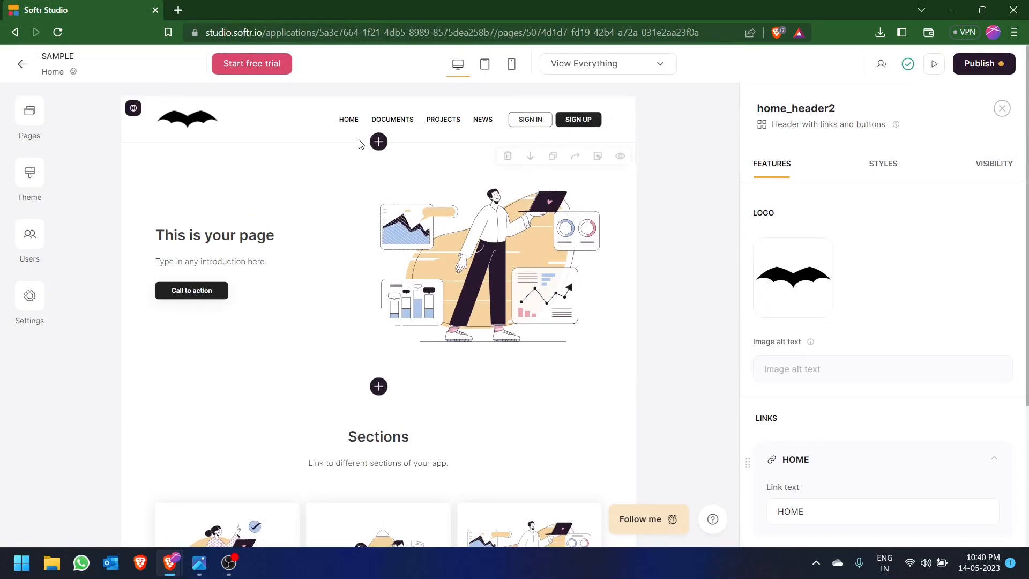
scroll(894, 314, down, 1)
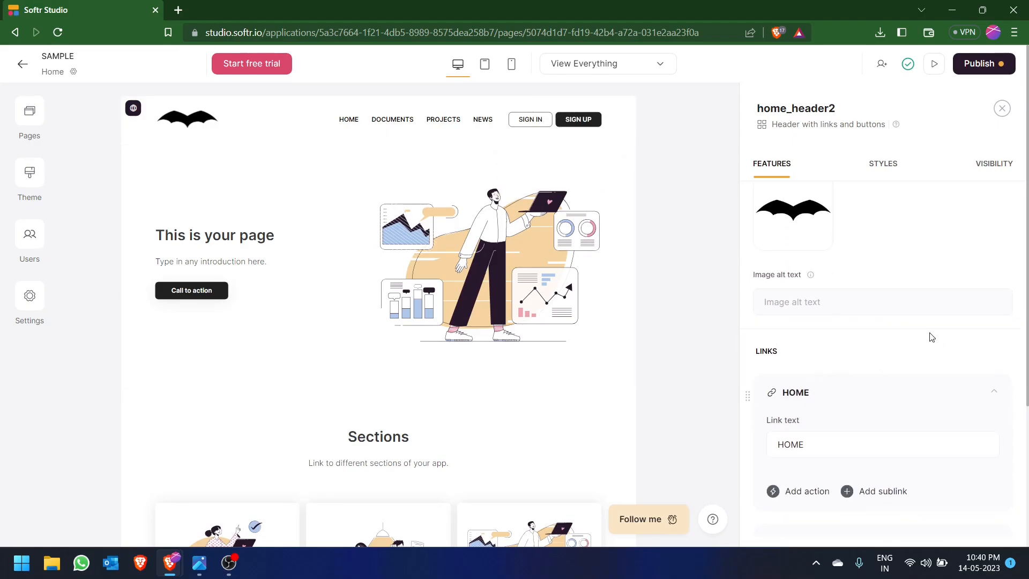
scroll(928, 338, down, 1)
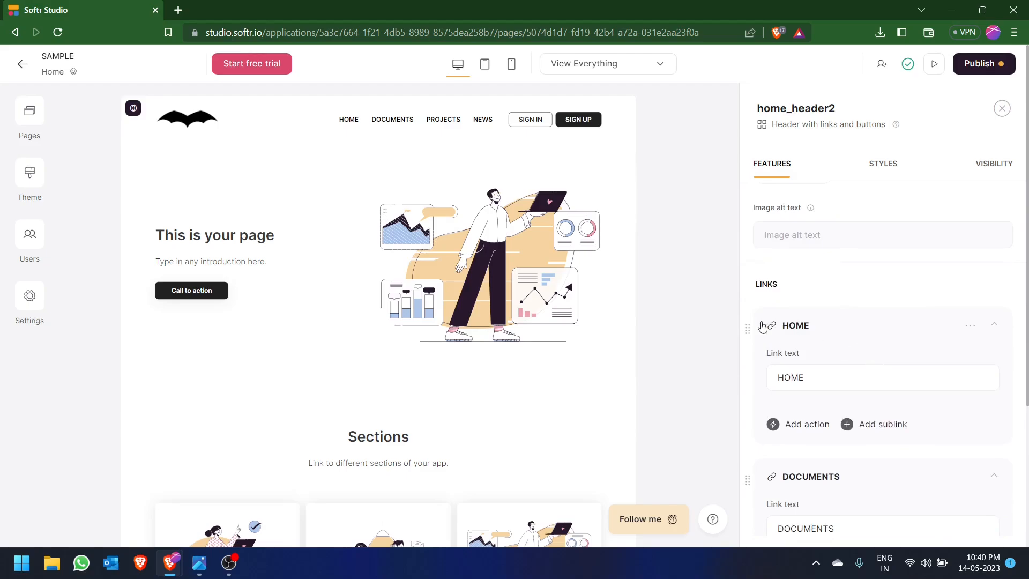
click(964, 328)
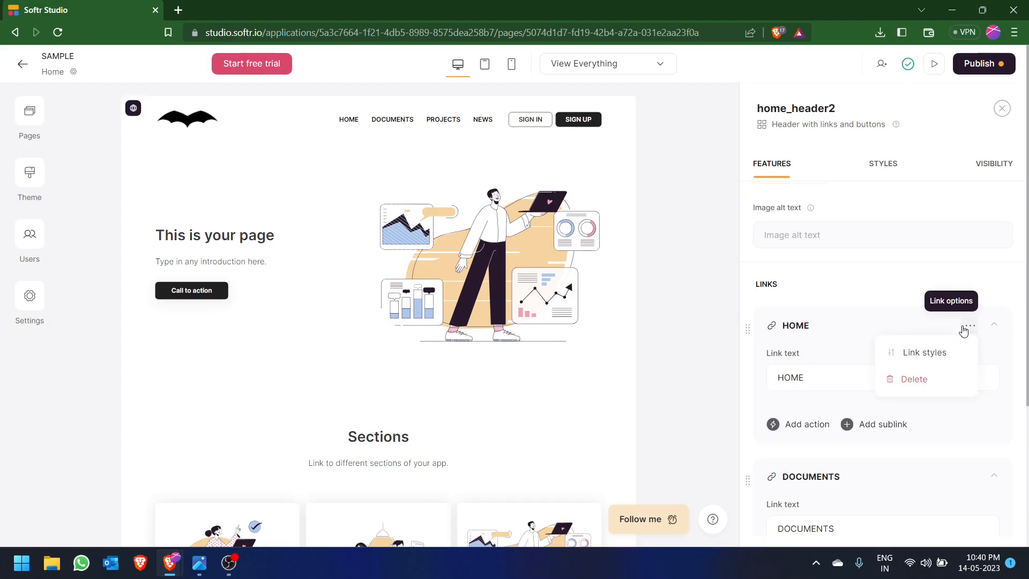
click(932, 381)
click(965, 328)
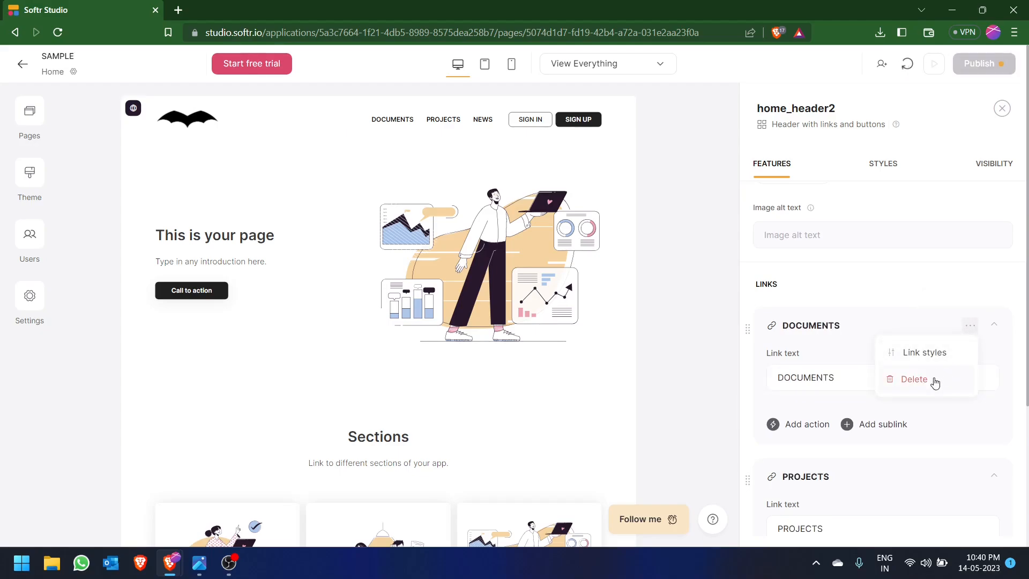
click(915, 378)
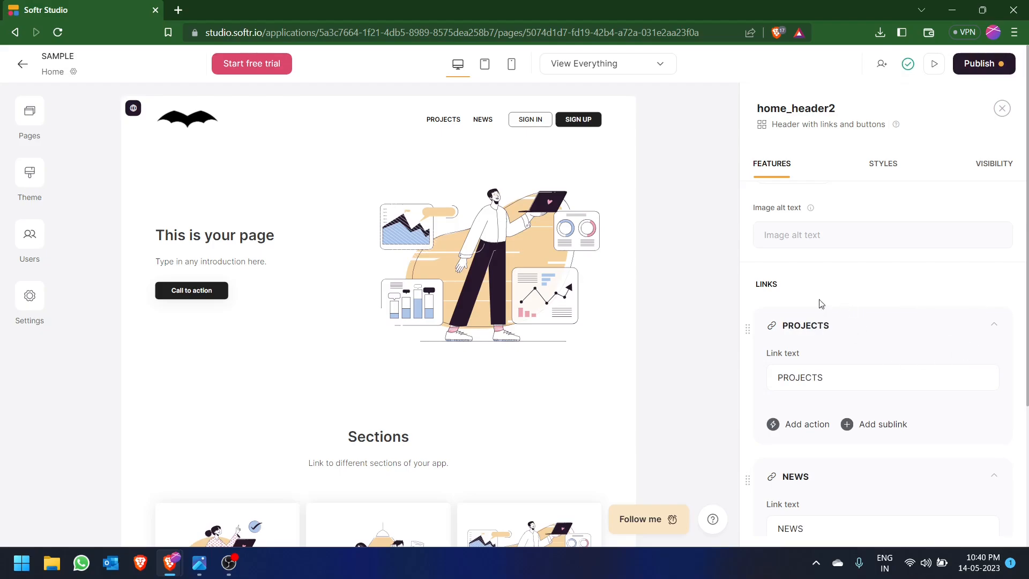
- Change the text of the header's PROJECTS link to FEATURES
drag(852, 370, 881, 396)
click(864, 377)
key(BackSpace)
key(BackSpace)
key(BackSpace)
key(BackSpace)
key(BackSpace)
key(BackSpace)
key(BackSpace)
key(BackSpace)
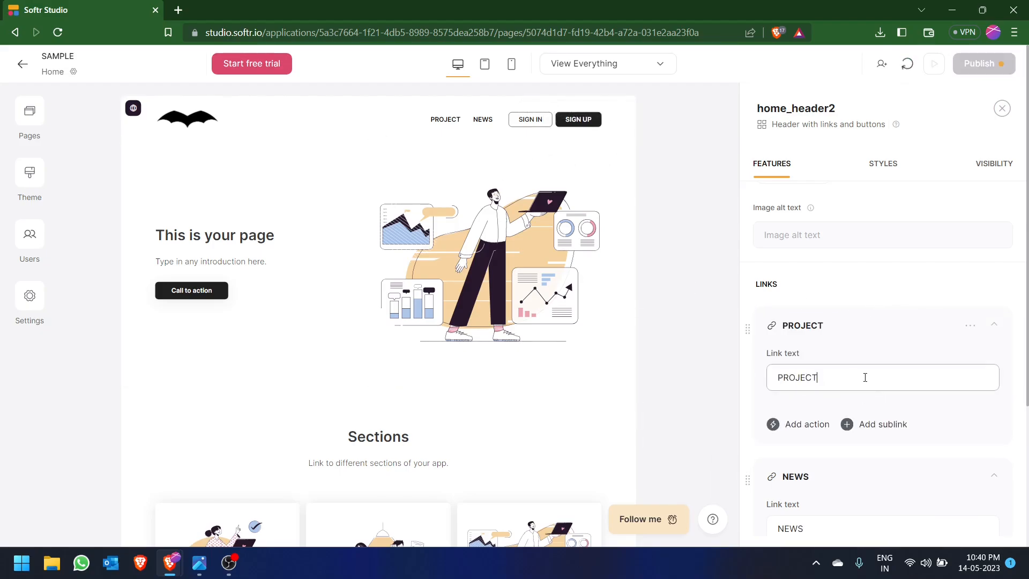
text(FE)
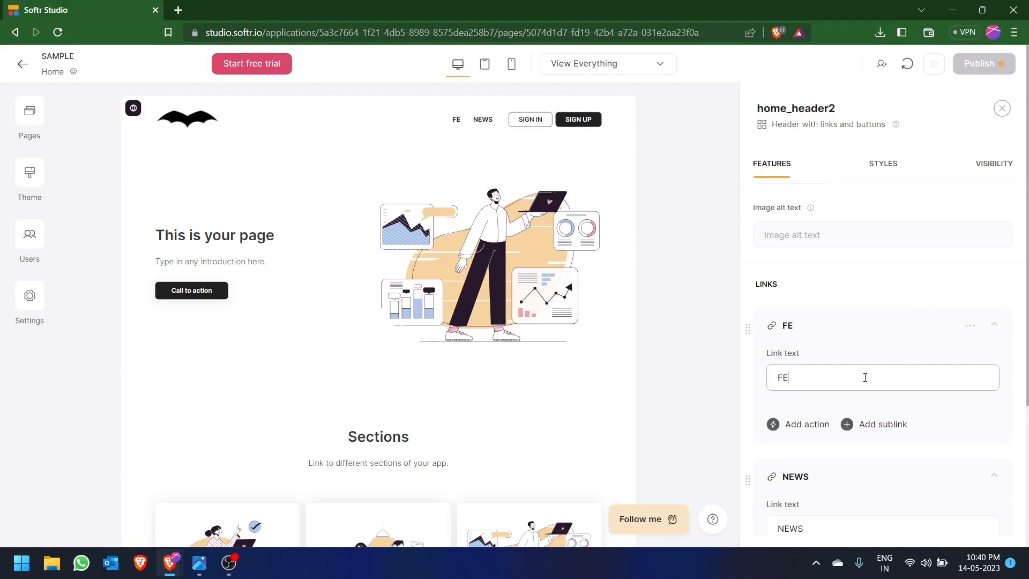
text(ATURES)
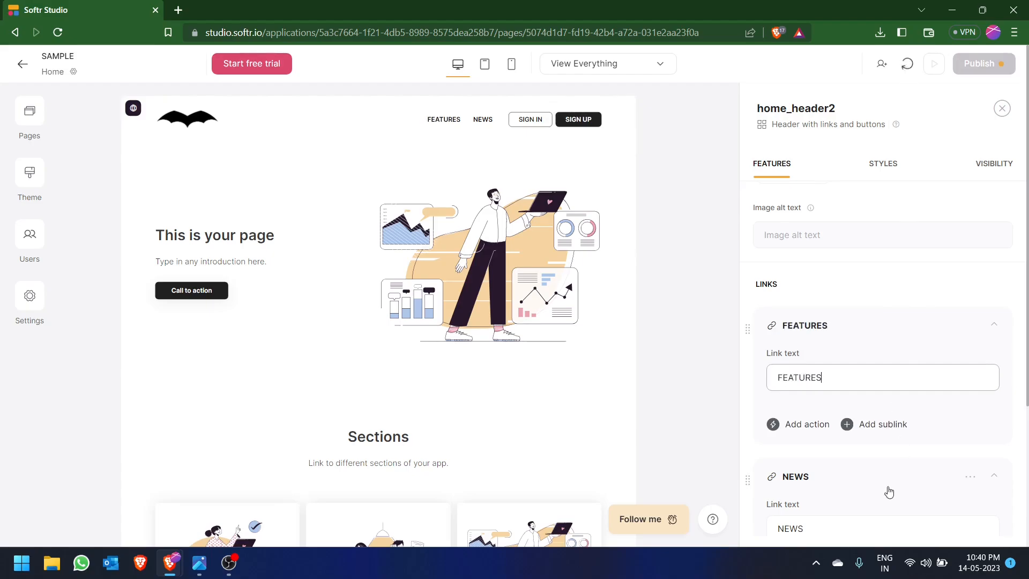
- Change the text of the header's NEWS link to PRICING
scroll(858, 477, down, 1)
click(836, 462)
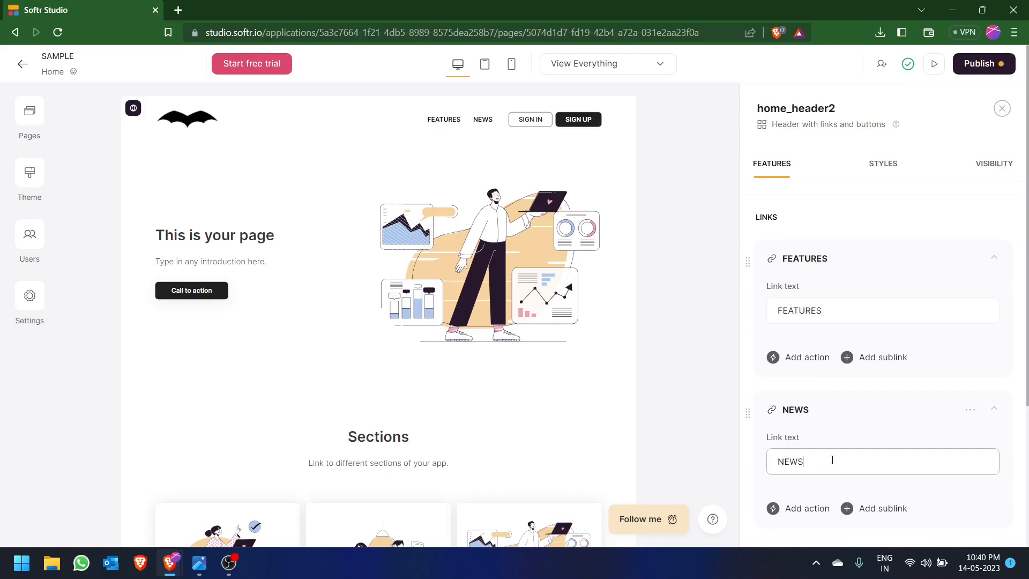
key(BackSpace)
key(BackSpace)
key(BackSpace)
key(BackSpace)
text(PRI)
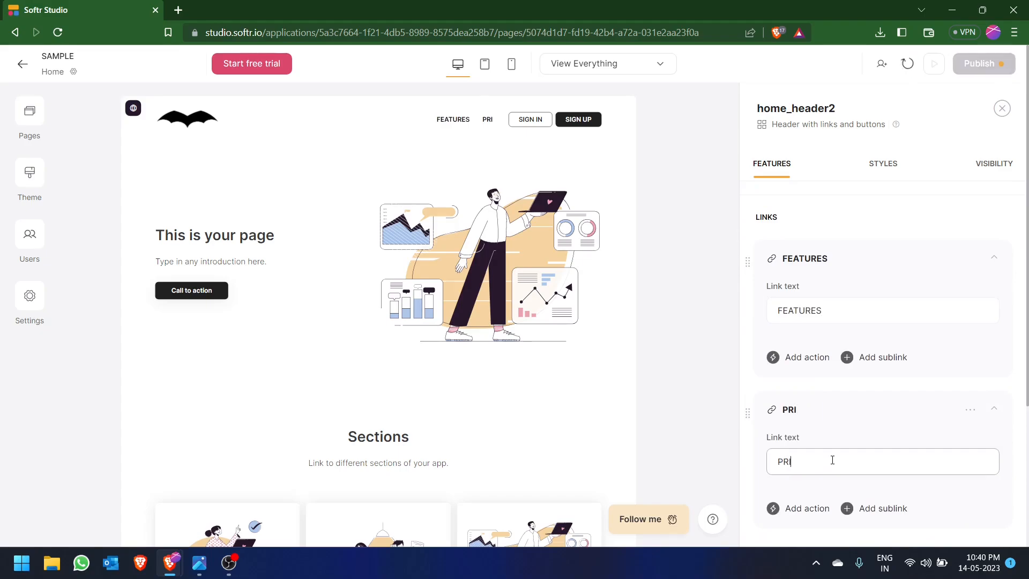
text(CING)
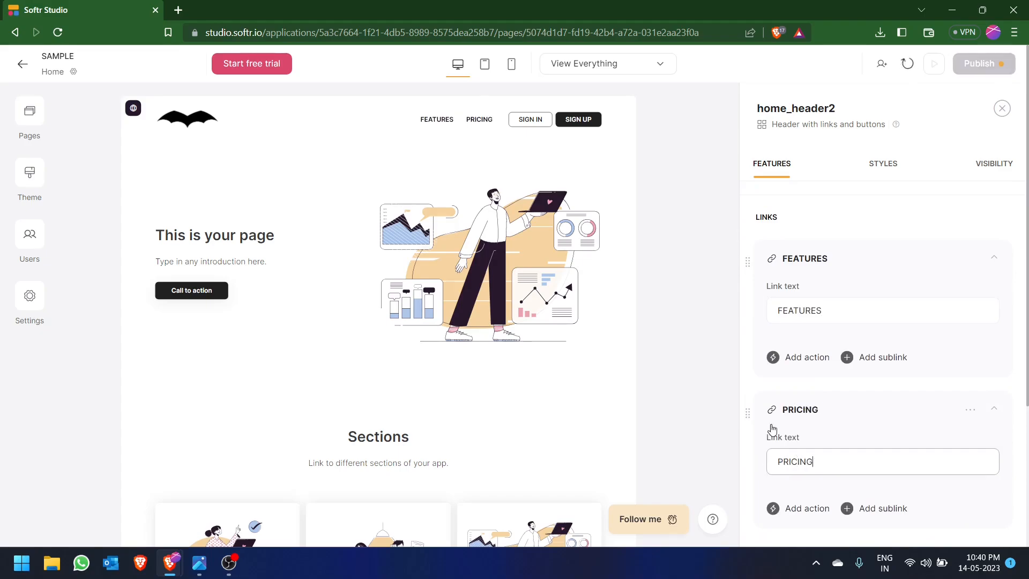
- Delete the SIGN IN button from the header
scroll(824, 414, down, 3)
scroll(823, 423, down, 2)
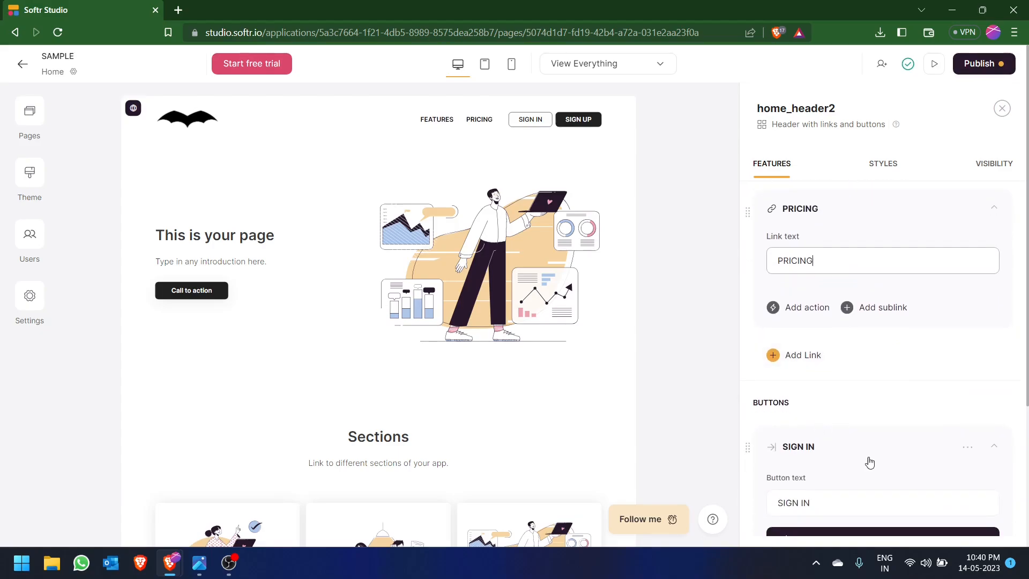
scroll(814, 415, down, 3)
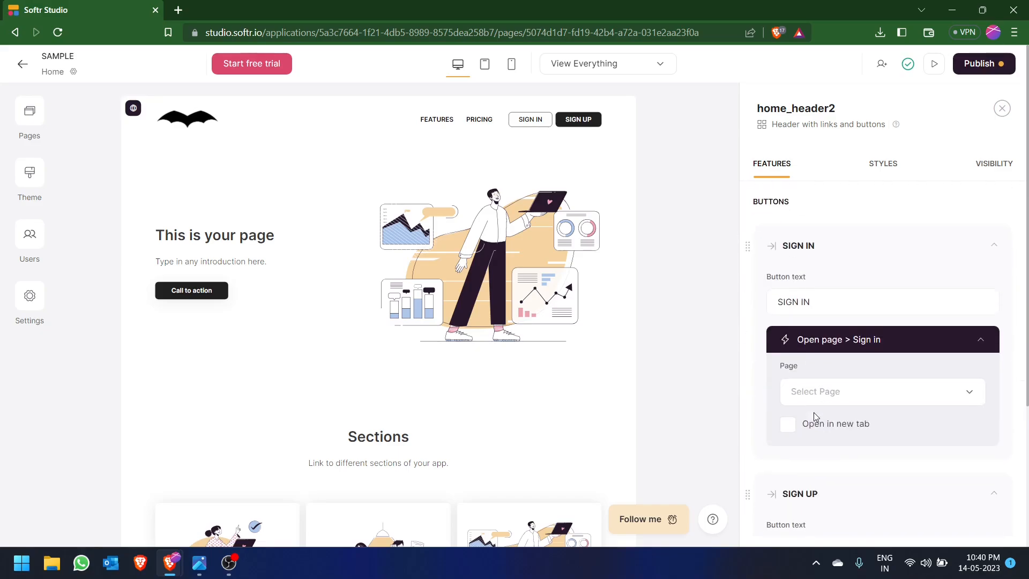
click(966, 313)
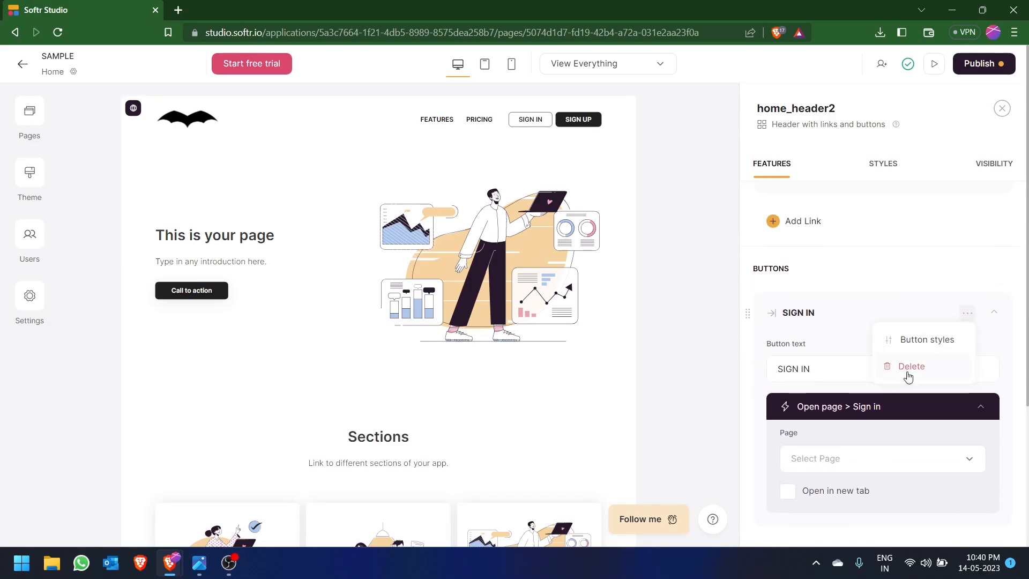
click(900, 366)
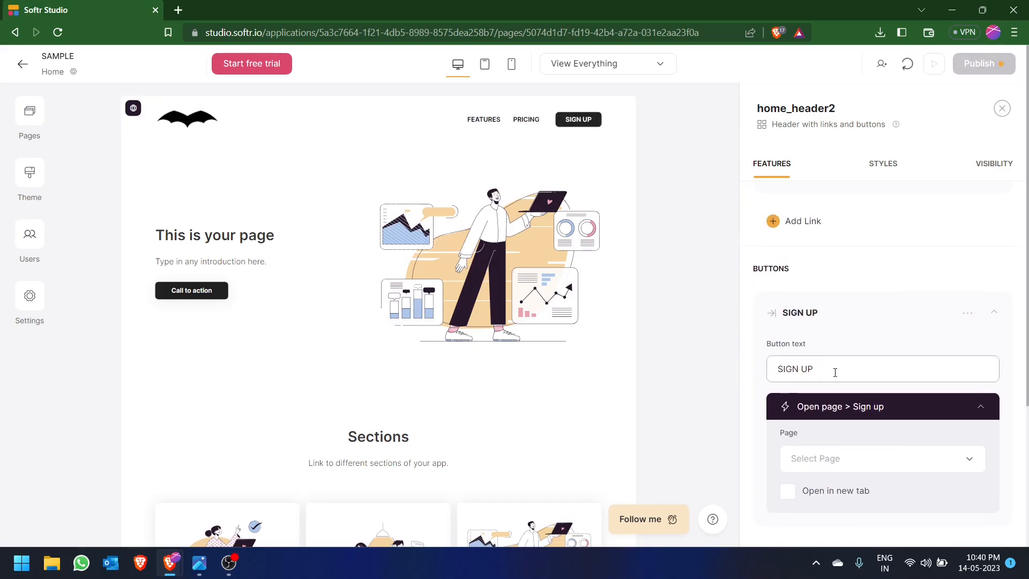
- Change the text of the header's SIGN UP button to CALL TO ACTION
key(BackSpace)
key(BackSpace)
key(BackSpace)
key(BackSpace)
key(BackSpace)
key(BackSpace)
key(BackSpace)
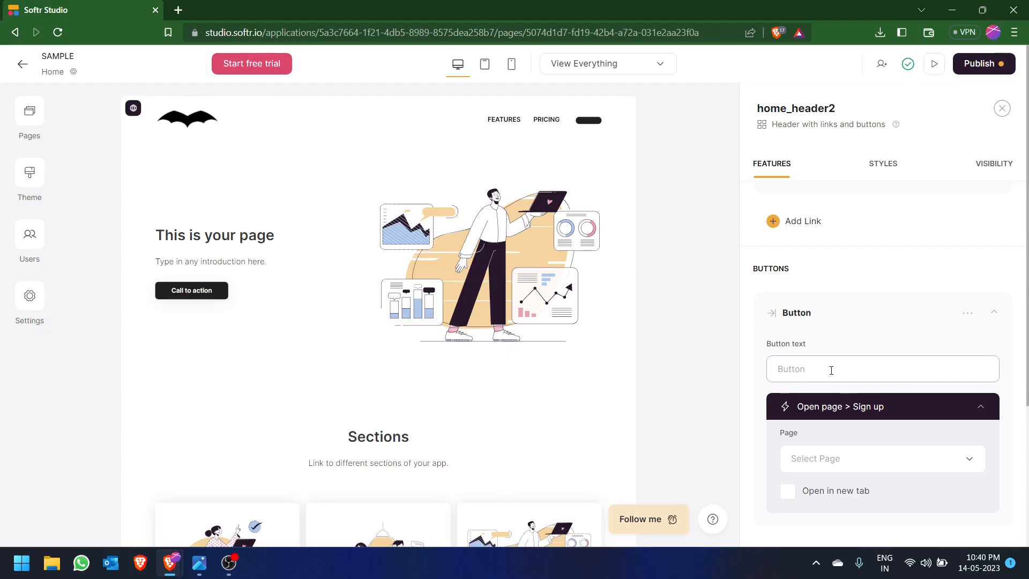
text(CALL)
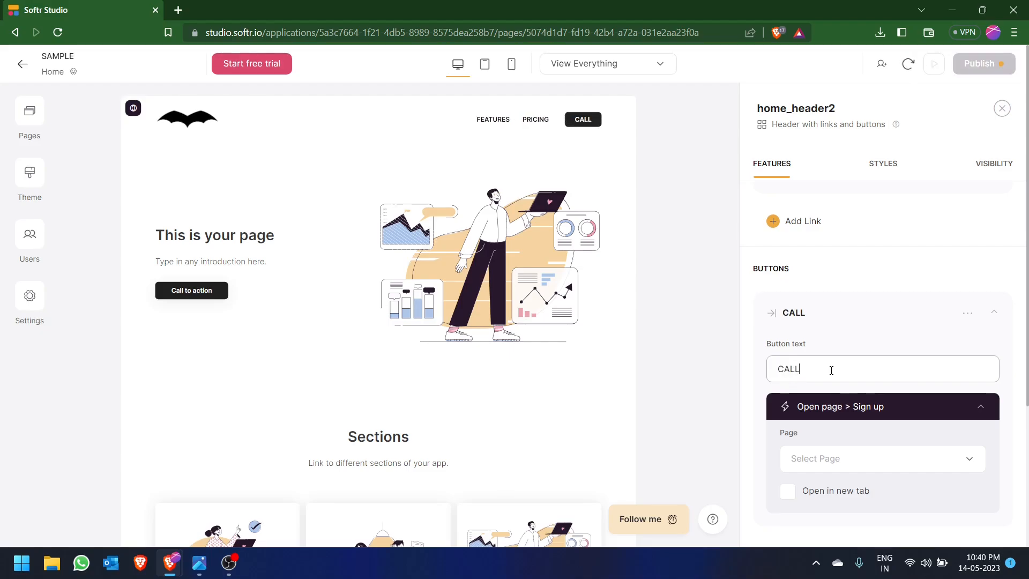
text( TO ACCTION)
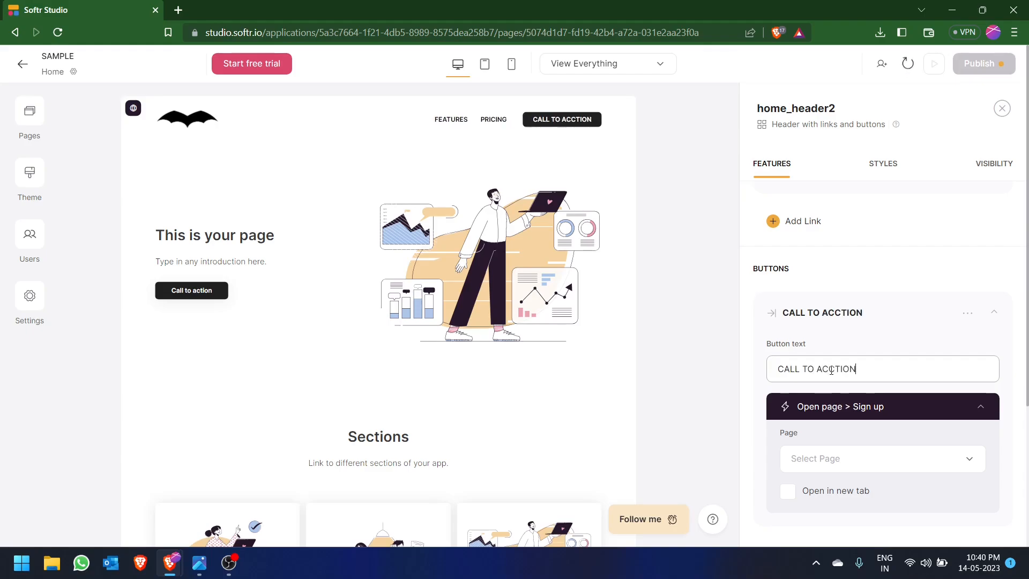
click(830, 367)
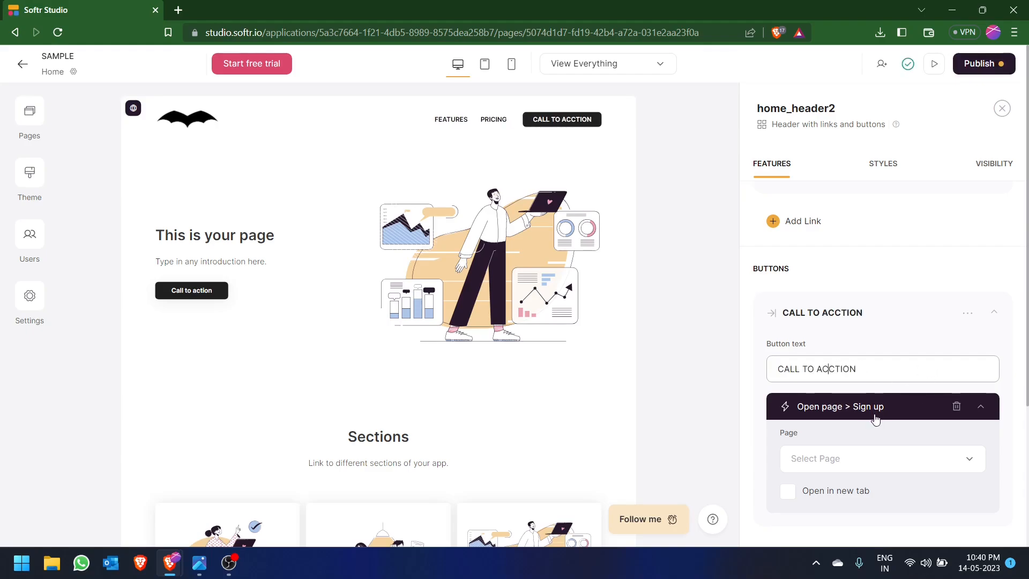
key(BackSpace)
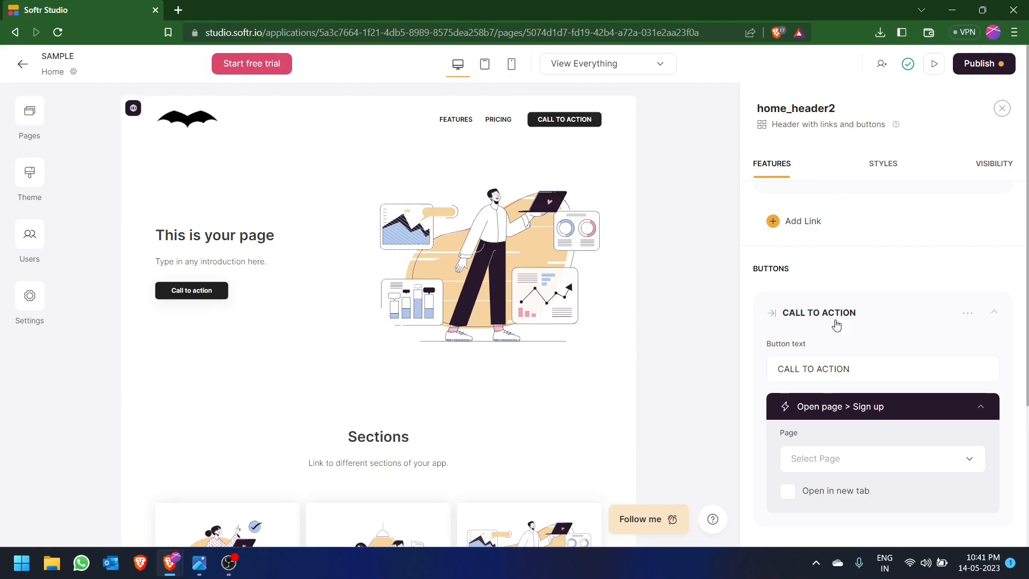
- Try out the top and bottom padding in the header's styles and return both to their original setting
scroll(839, 300, down, 3)
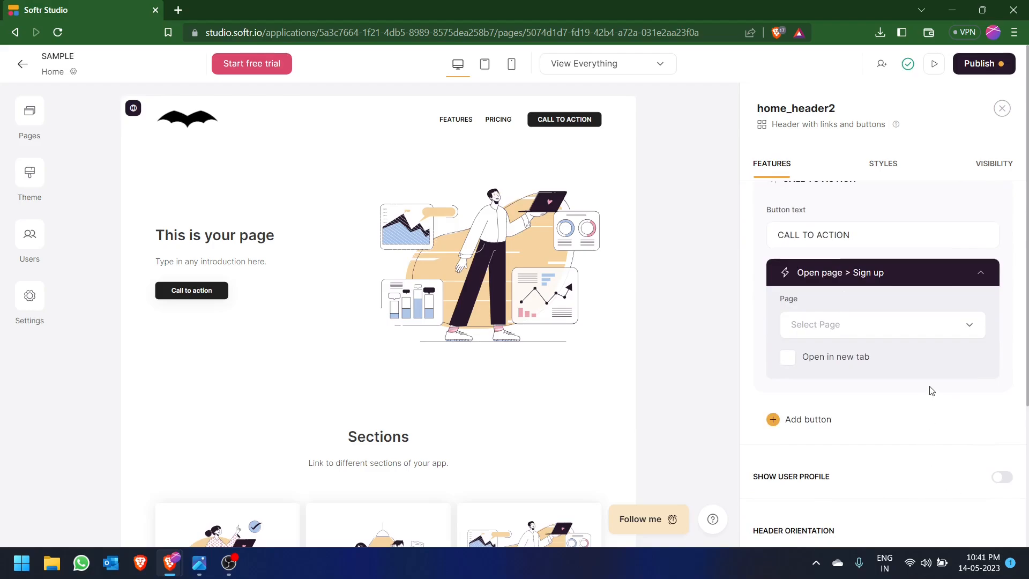
scroll(927, 389, up, 7)
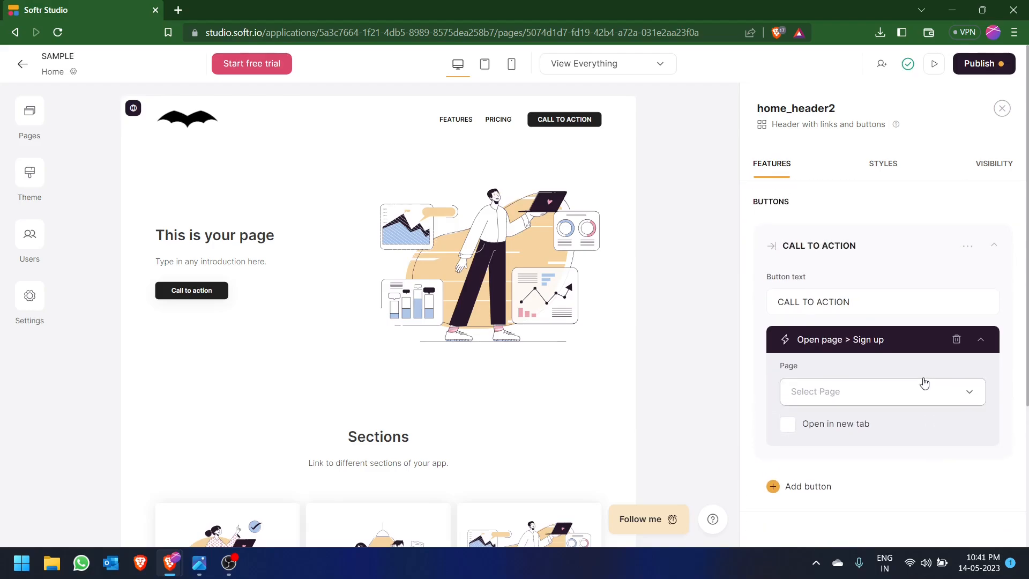
click(885, 168)
mouse_move(788, 224)
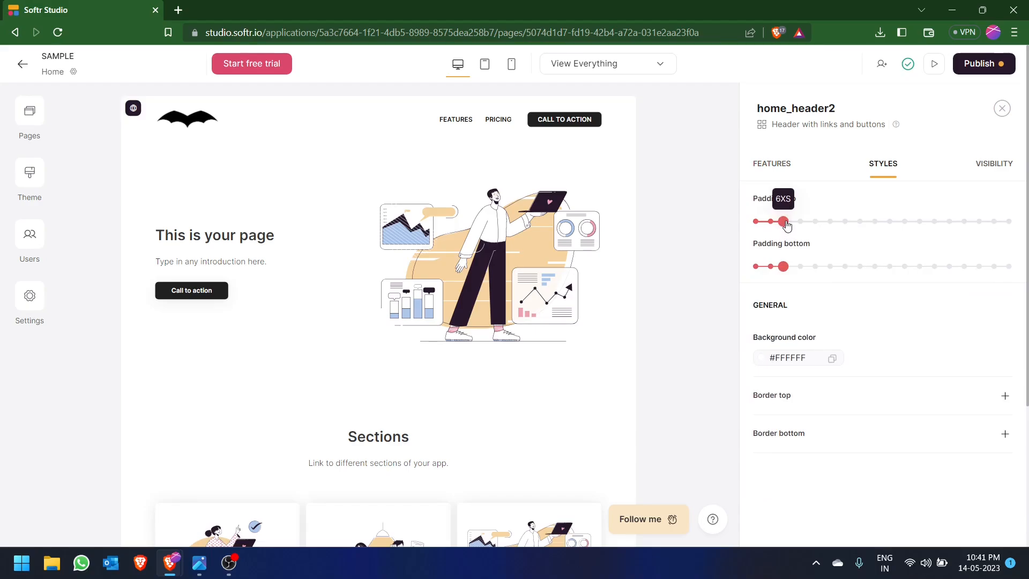
mouse_move(786, 224)
mouse_down()
mouse_move(877, 223)
mouse_move(783, 222)
mouse_up()
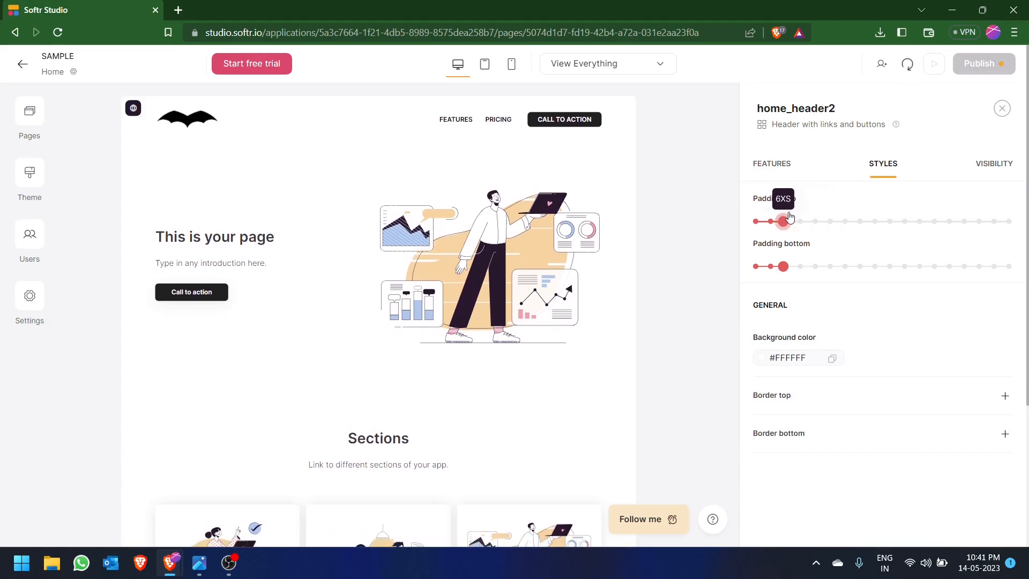
mouse_move(784, 267)
mouse_down()
mouse_move(898, 295)
mouse_move(828, 271)
mouse_move(784, 271)
mouse_up()
- Try a #9B6B6B background color and a bottom border on the header, restoring #FFFFFF and removing the border again
click(791, 358)
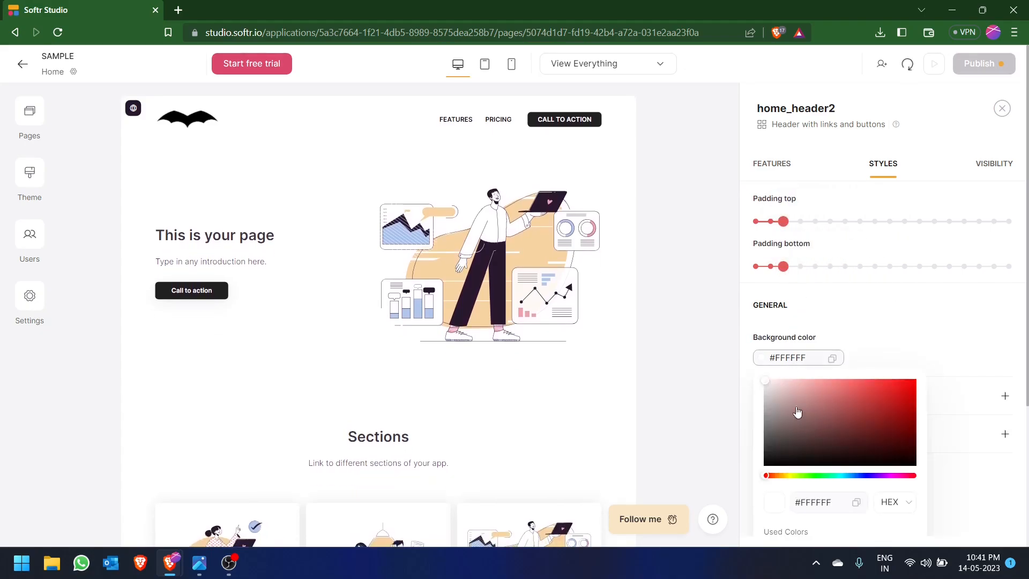
click(812, 415)
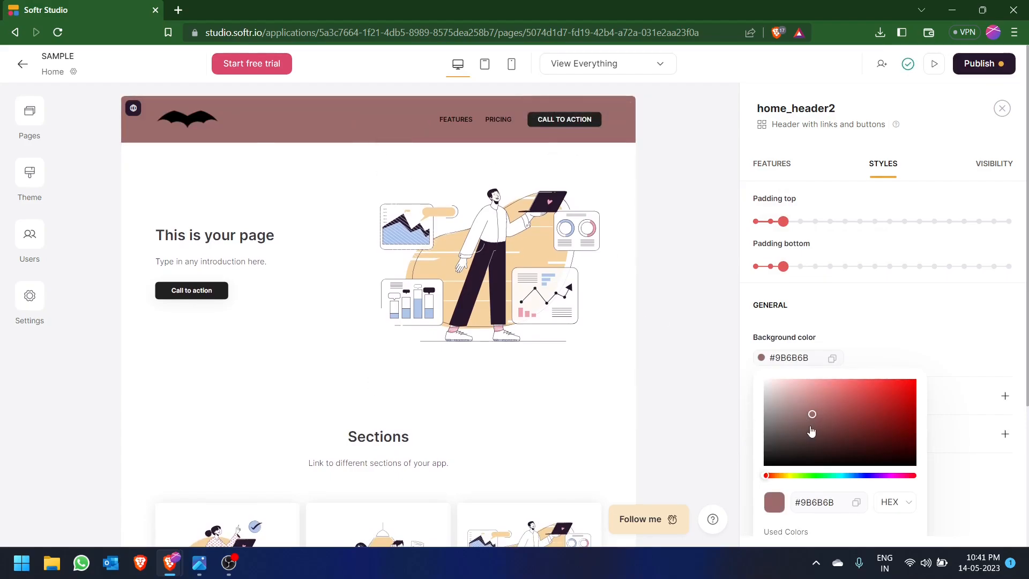
drag(813, 413, 737, 368)
click(737, 368)
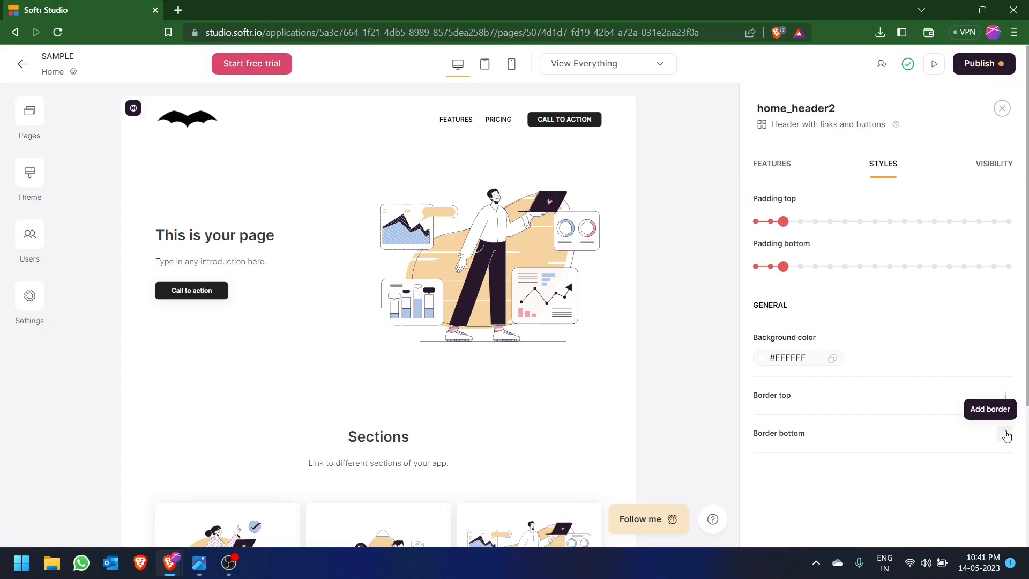
click(1005, 434)
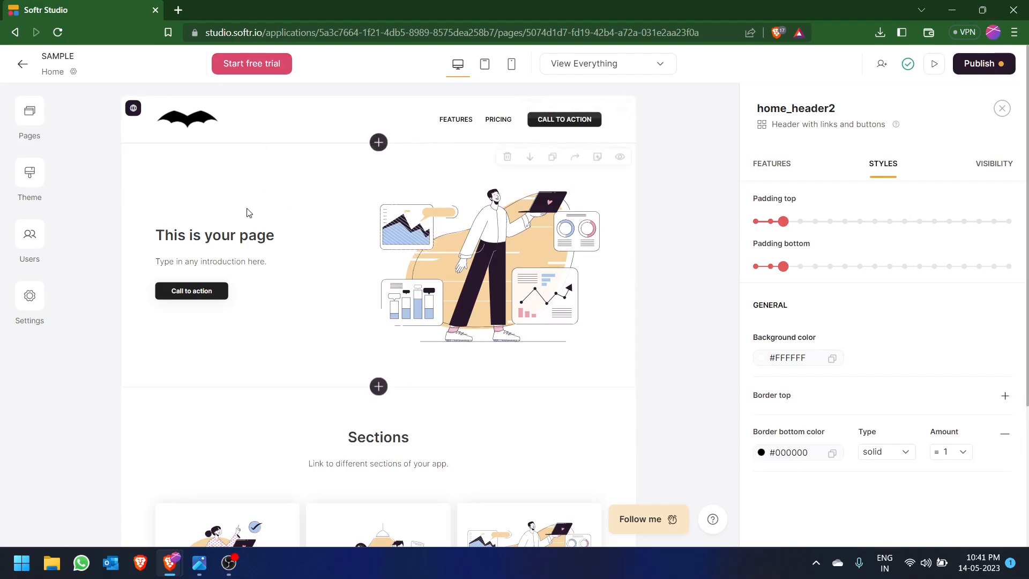
click(1005, 433)
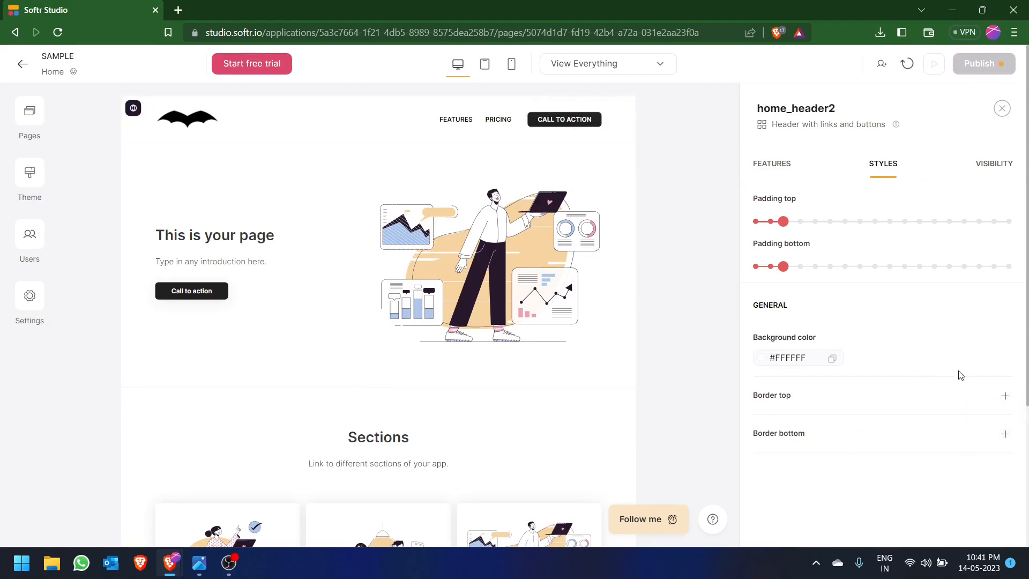
- Make the header visible to all users and return to its feature settings
click(986, 168)
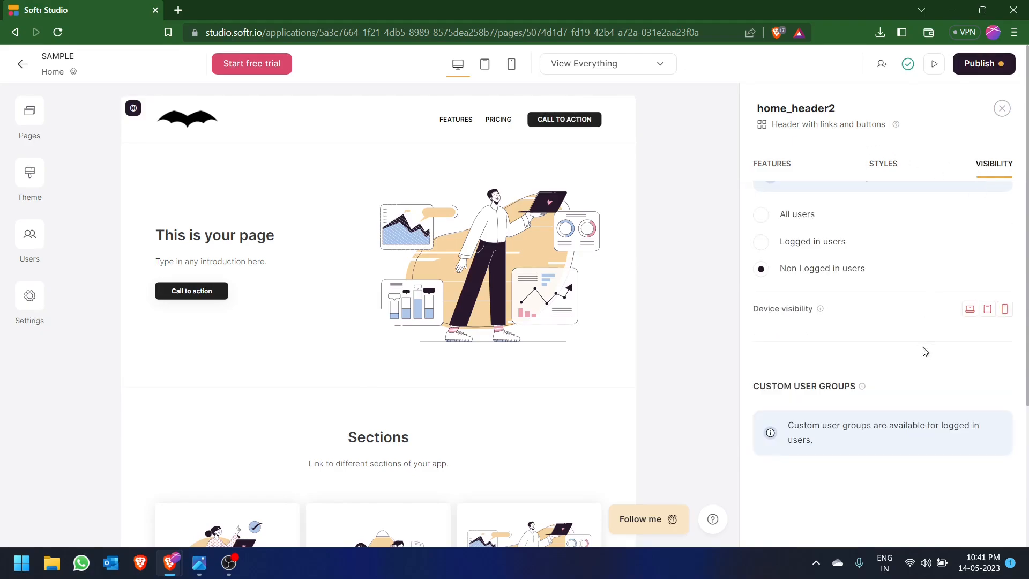
scroll(877, 284, up, 1)
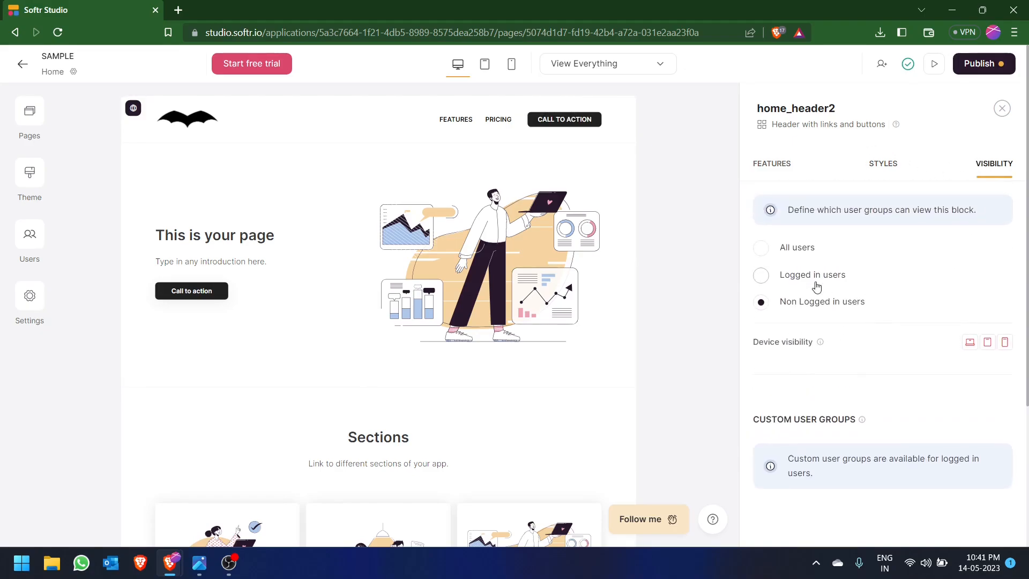
click(761, 247)
click(752, 168)
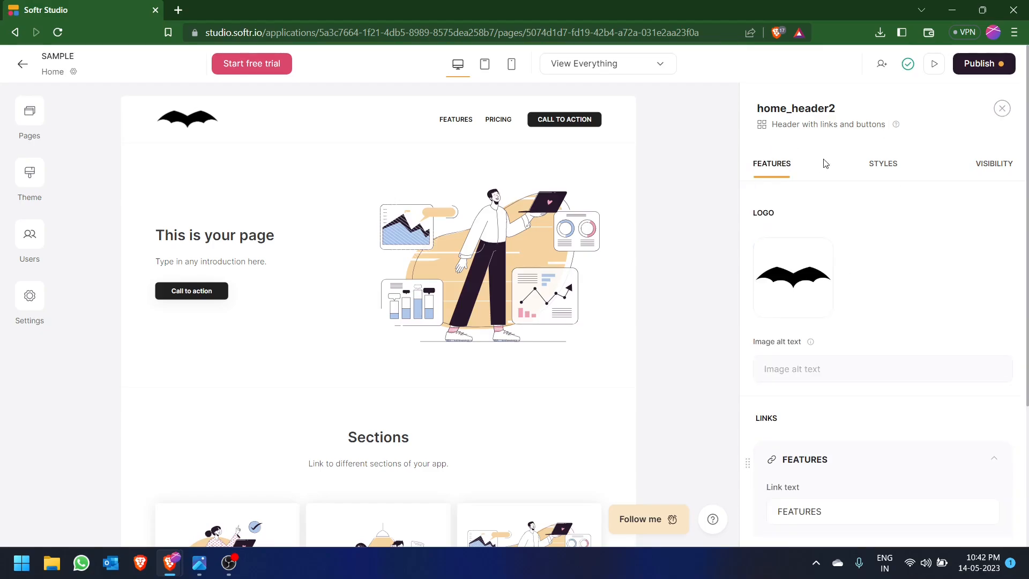
- Try the hero section's image in the left, top and bottom positions and return it to the right
click(309, 290)
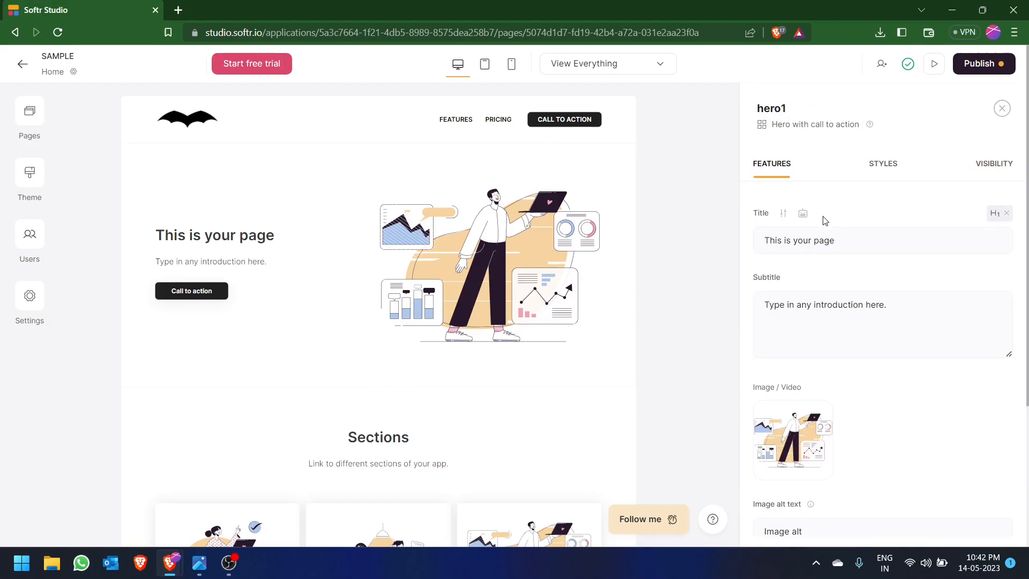
scroll(829, 298, down, 3)
scroll(830, 346, down, 2)
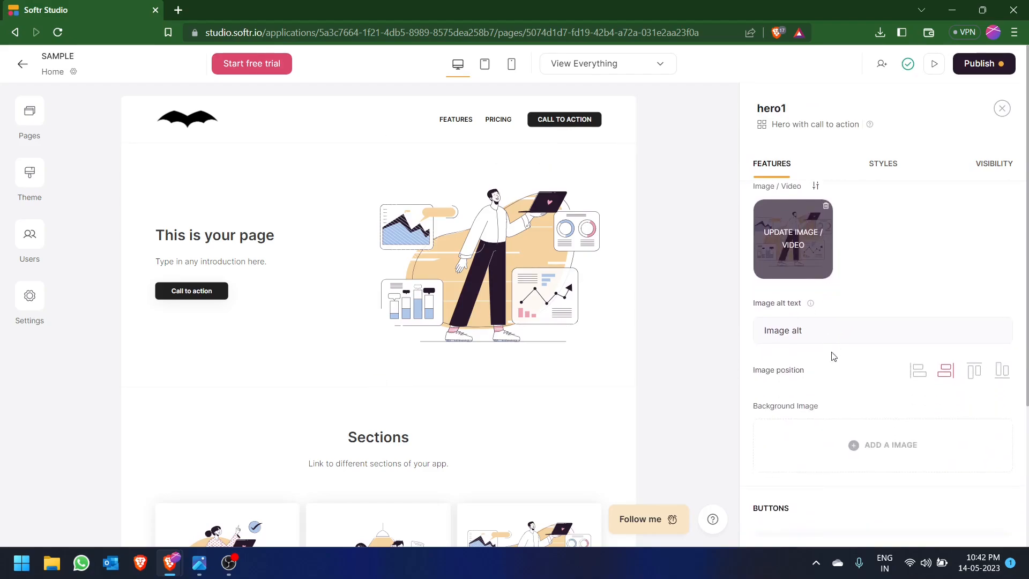
click(918, 369)
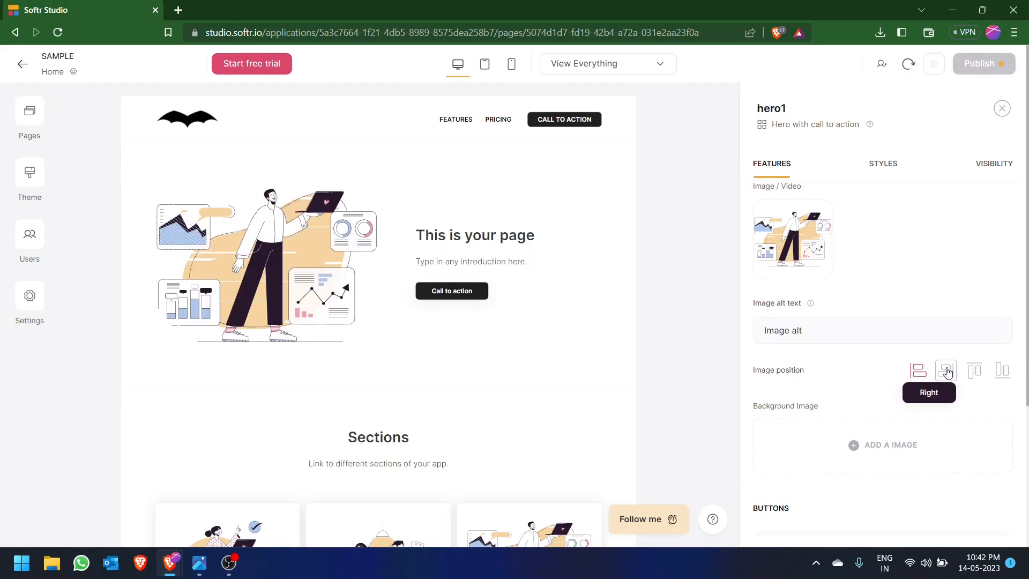
click(945, 369)
click(971, 371)
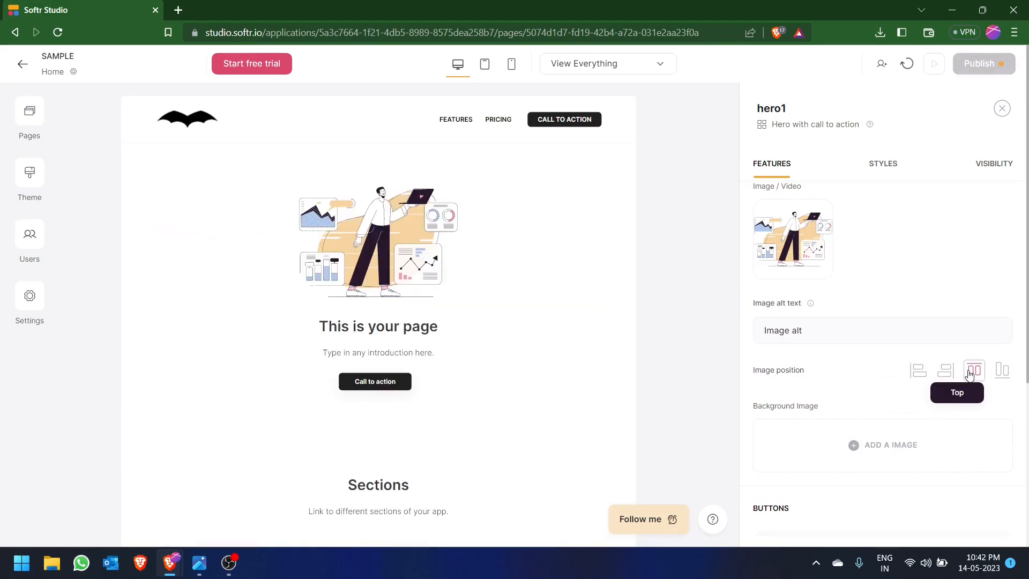
click(1002, 370)
click(915, 370)
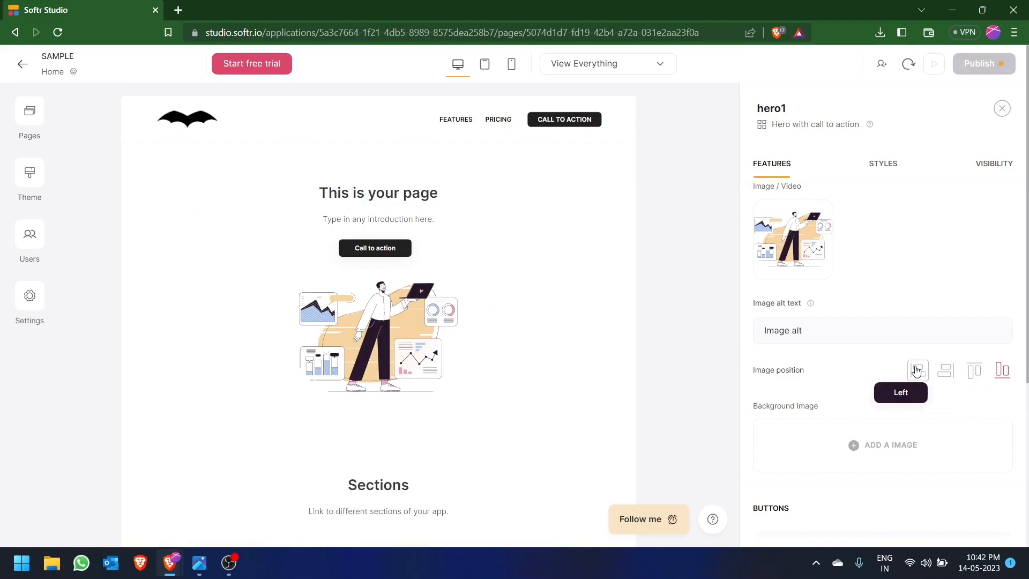
- Try the stock photo of the drive-in sign as the hero's background image and remove it again
scroll(878, 359, down, 3)
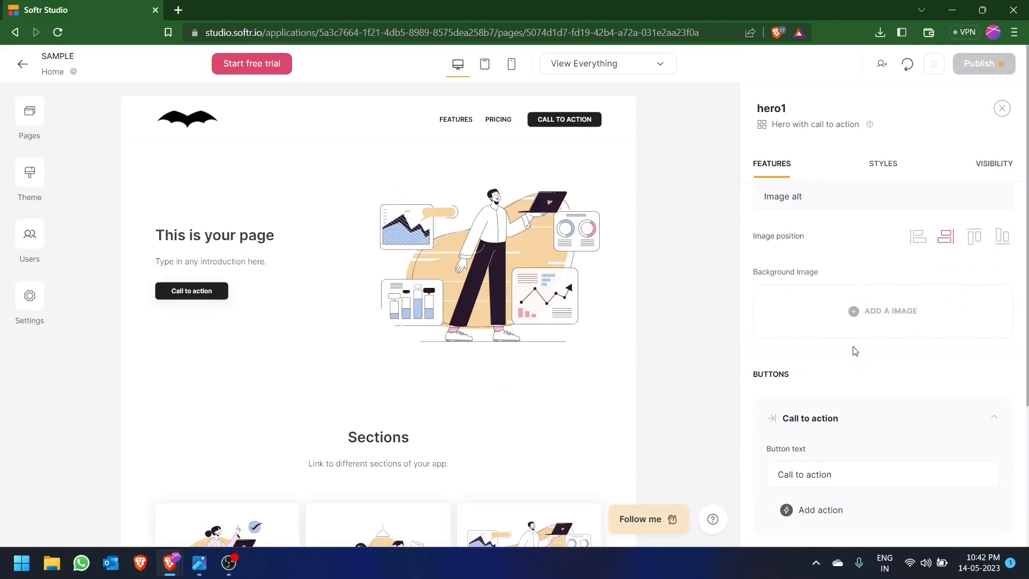
click(858, 328)
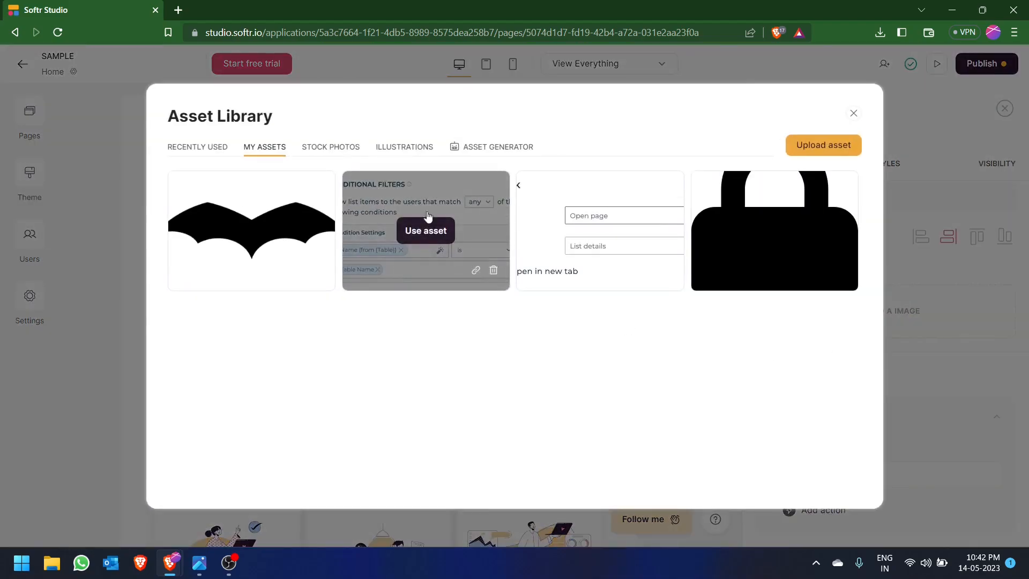
click(344, 151)
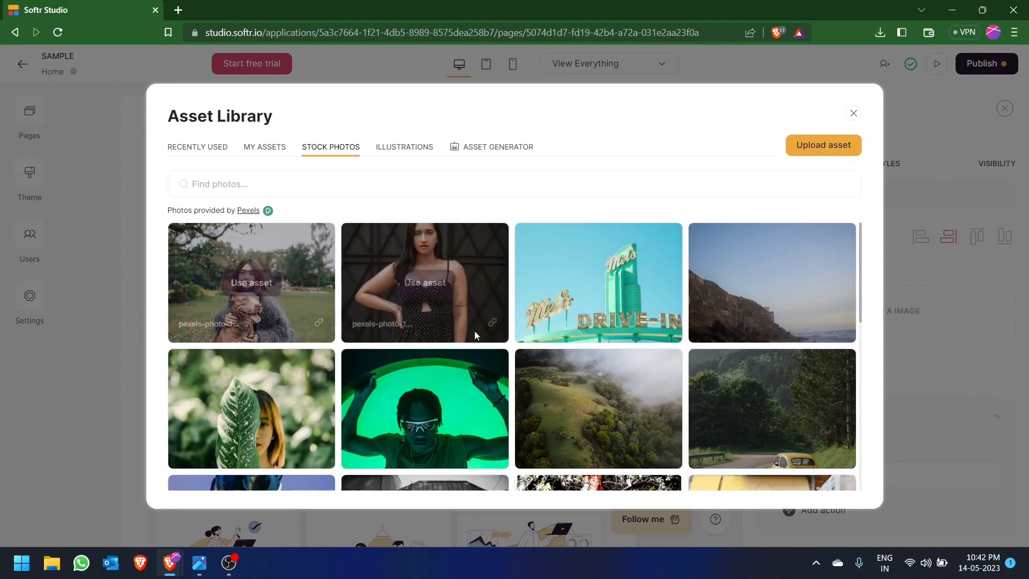
click(595, 284)
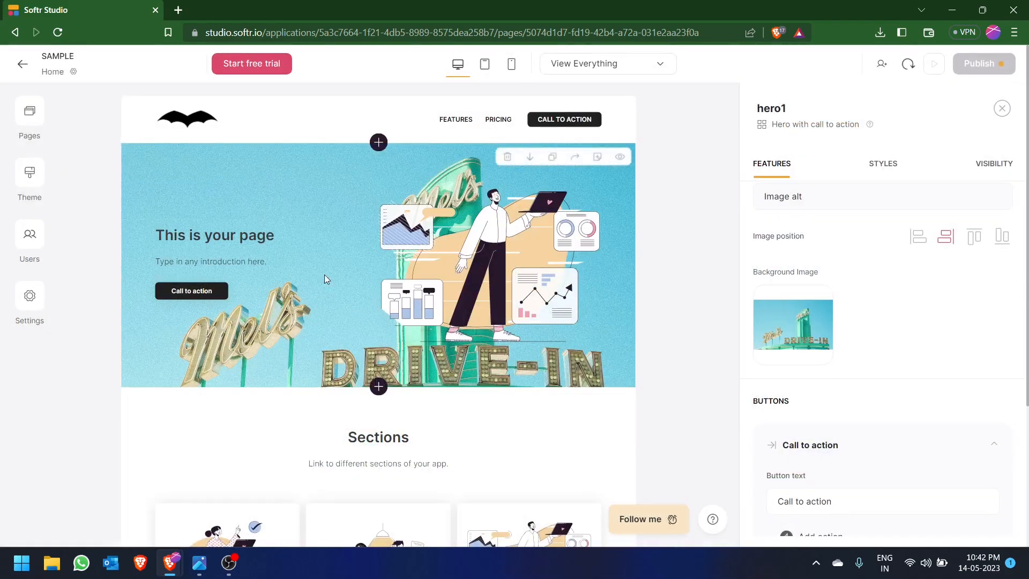
mouse_move(822, 306)
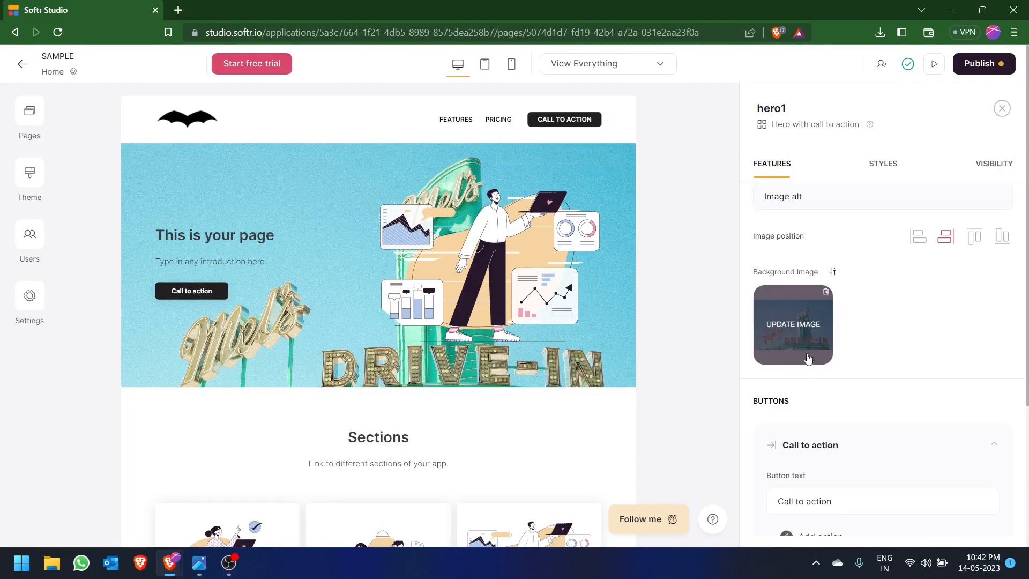
click(824, 294)
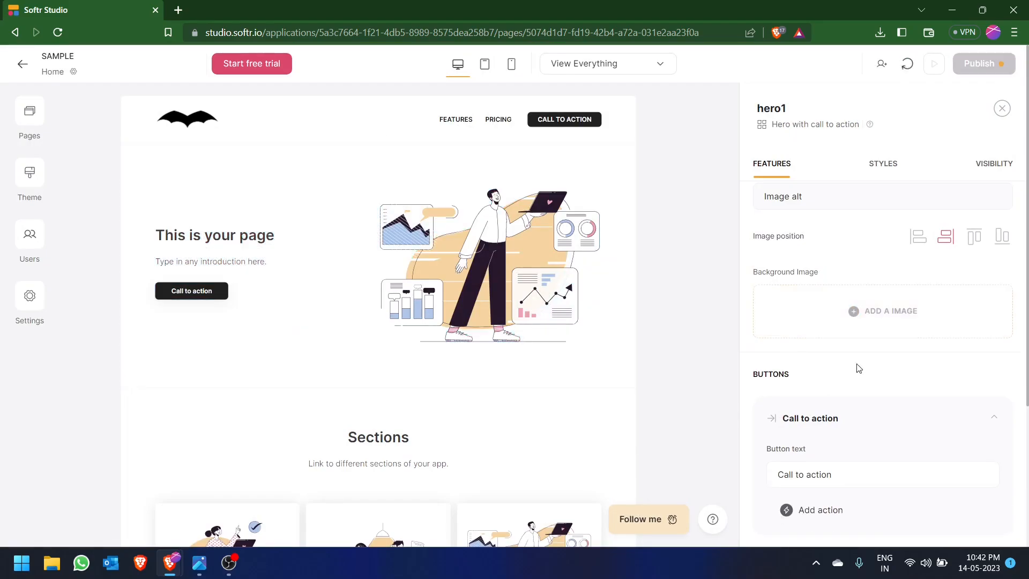
- Delete the three-column Sections feature grid below the hero section
scroll(815, 319, down, 3)
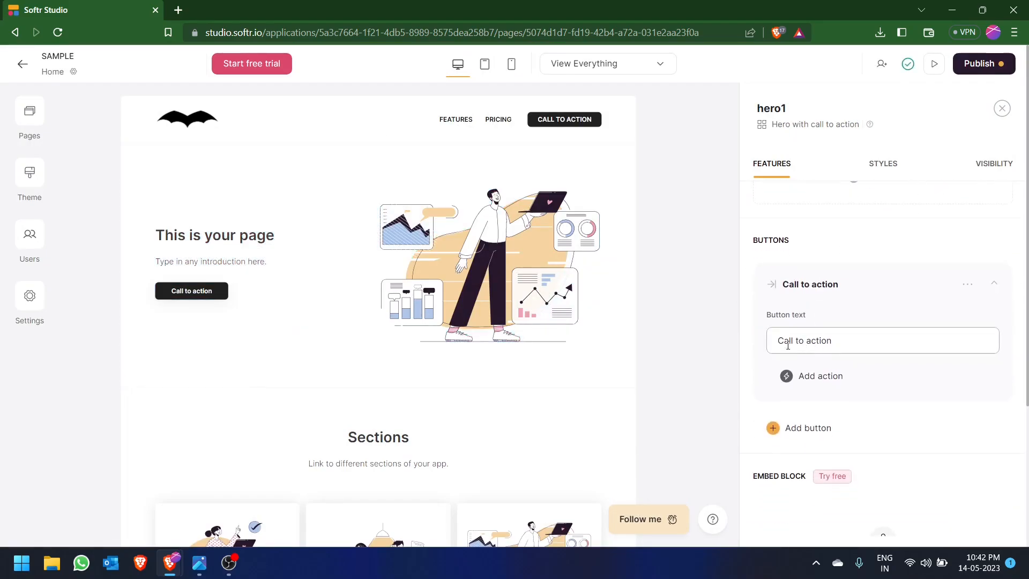
scroll(866, 363, down, 2)
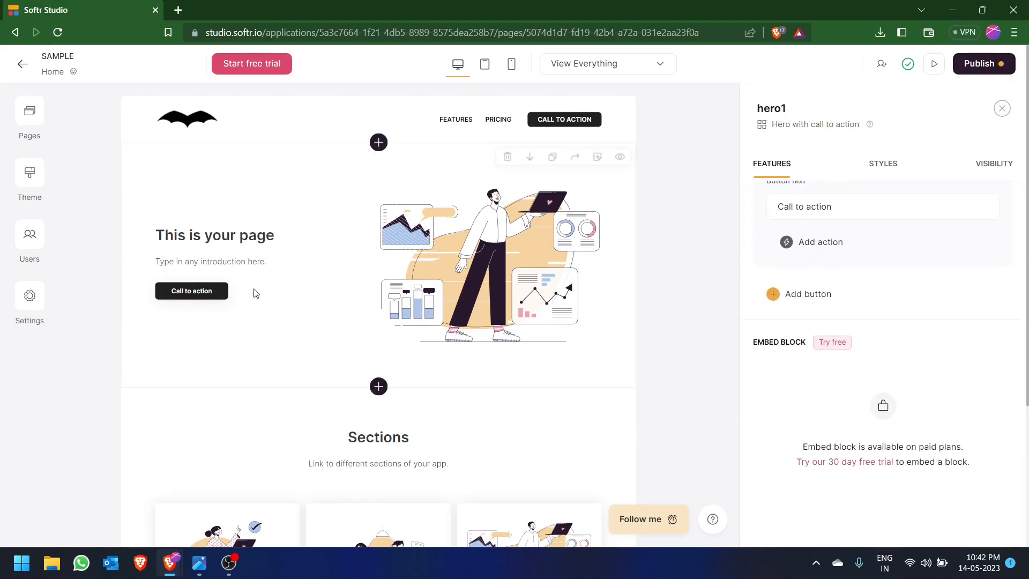
scroll(921, 258, up, 2)
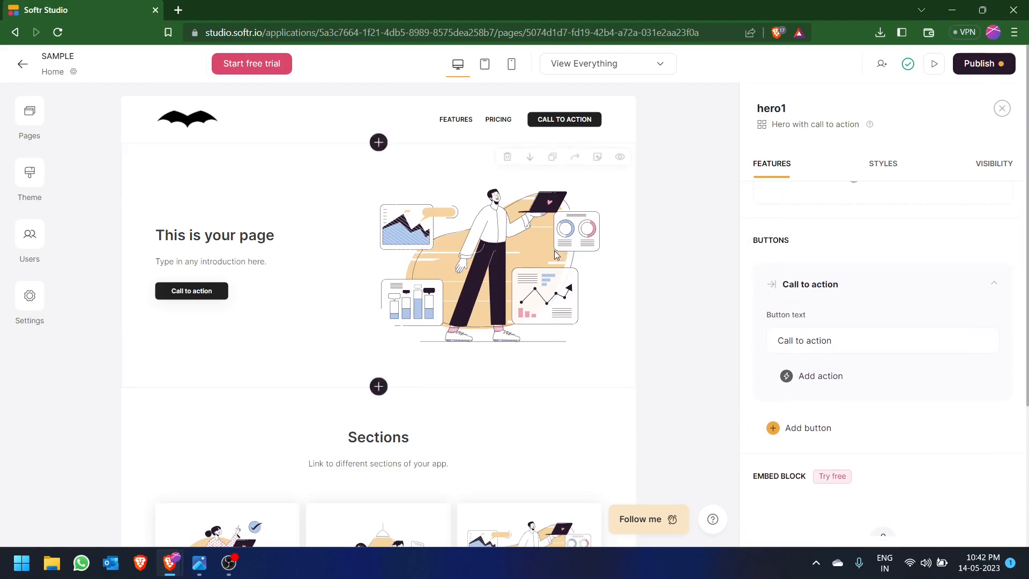
scroll(553, 256, down, 2)
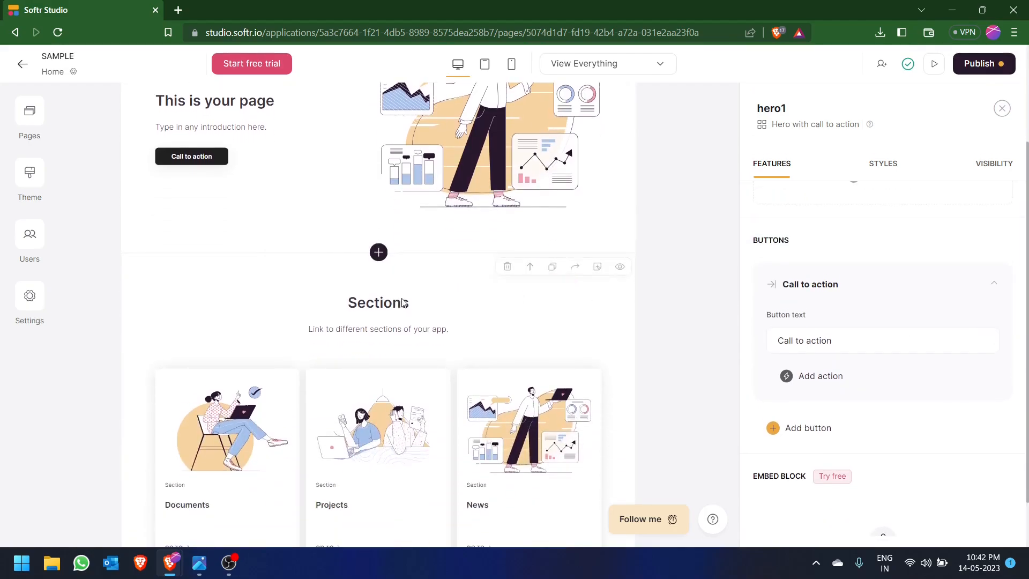
scroll(400, 293, down, 1)
click(457, 273)
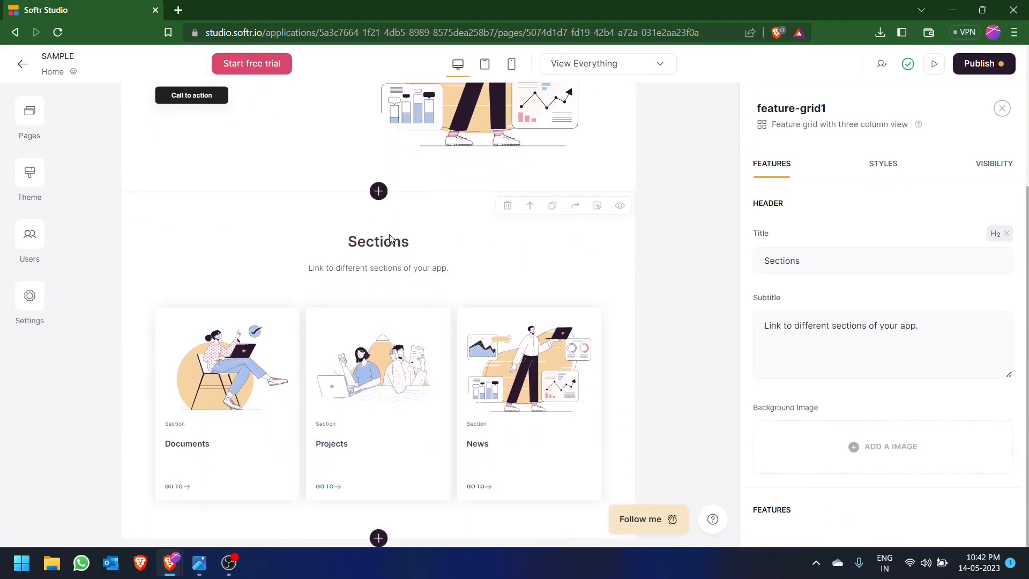
click(506, 208)
click(657, 335)
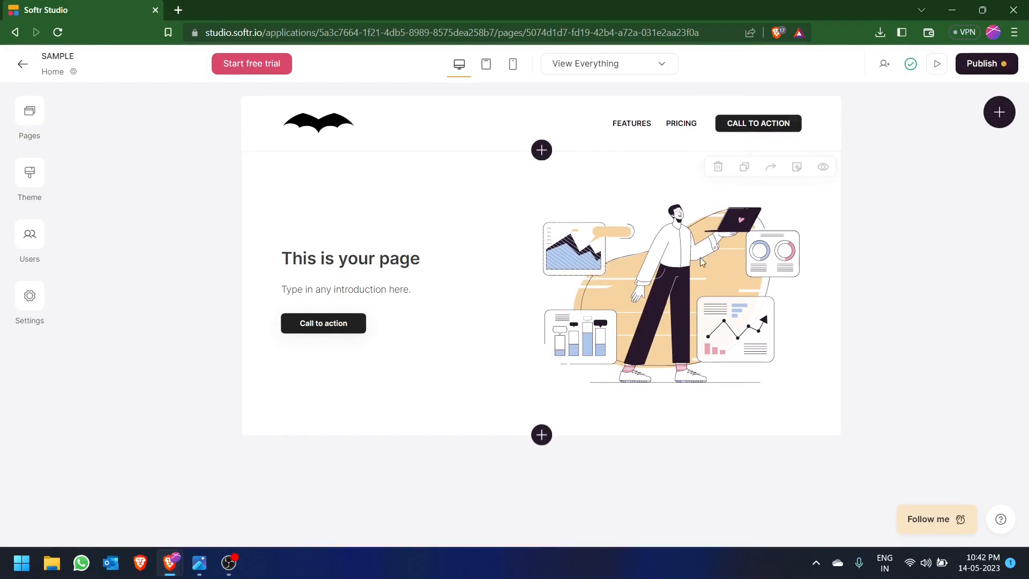
- Consult the 8 building blocks image in the photo viewer, return to Softr Studio and open the block browser for a block below the hero
key(alt+Tab)
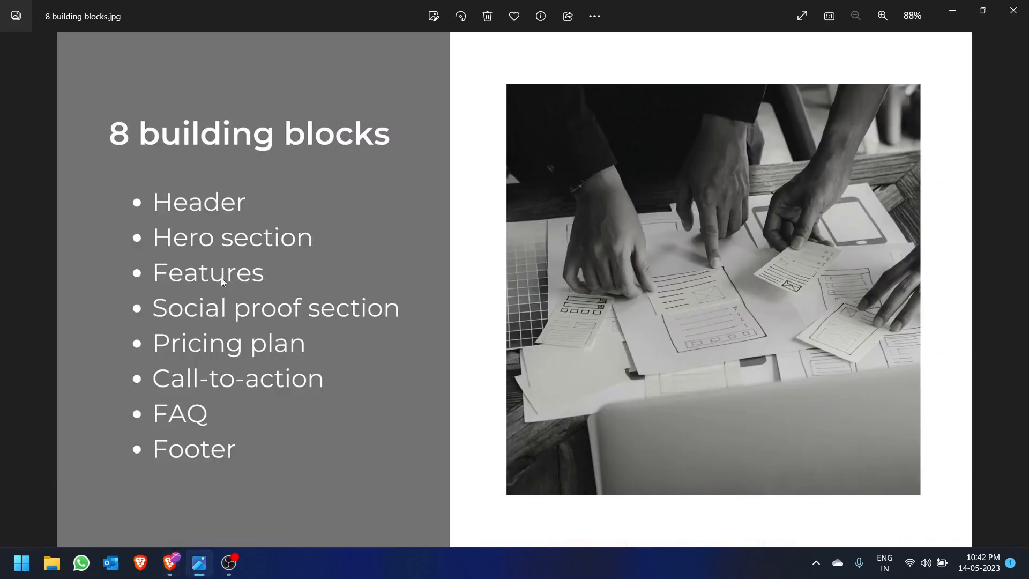
key(alt+Tab)
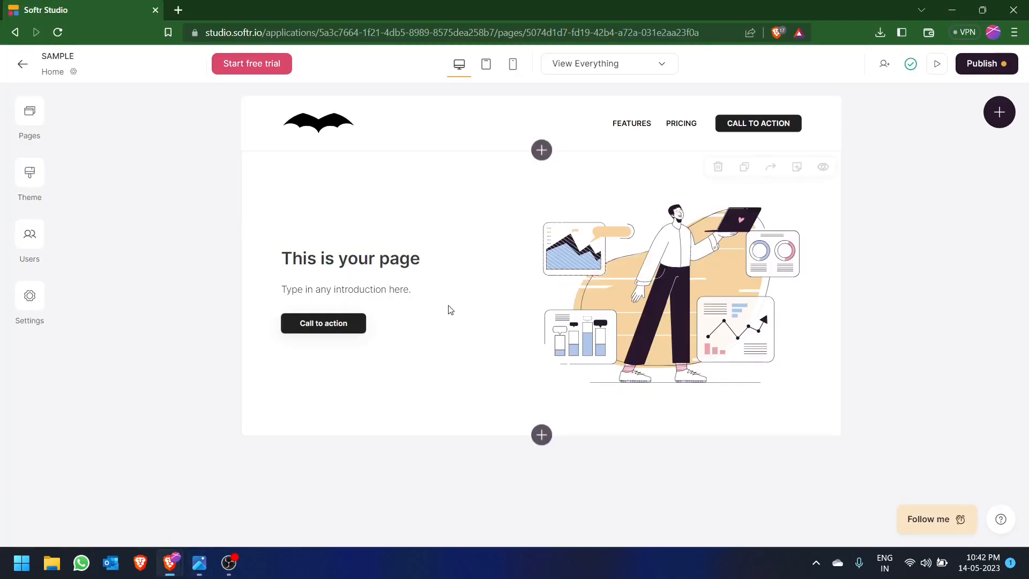
click(542, 435)
scroll(847, 262, down, 2)
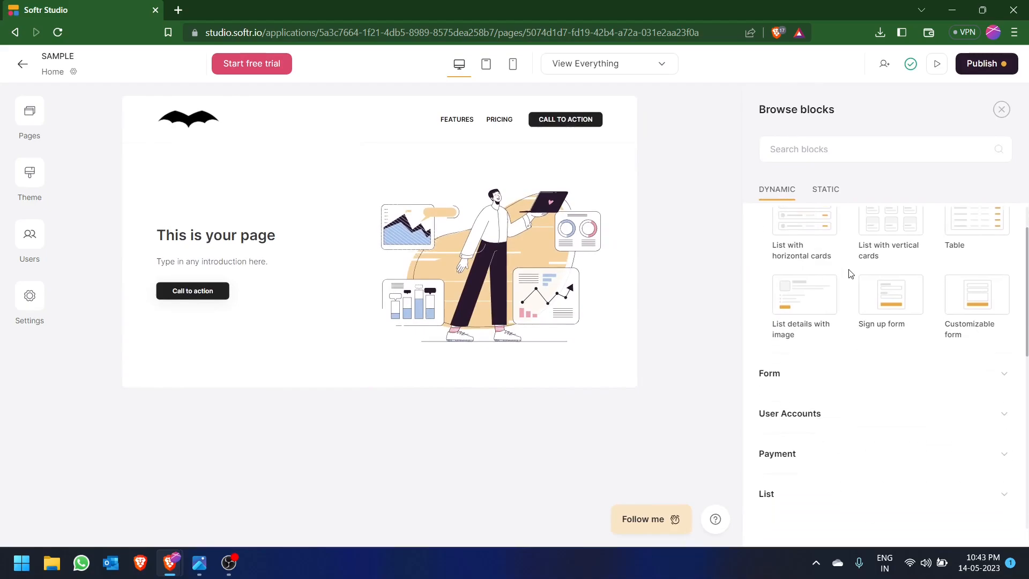
- Preview the suggested dynamic list blocks and examine the blocks in the Form category
scroll(804, 246, up, 2)
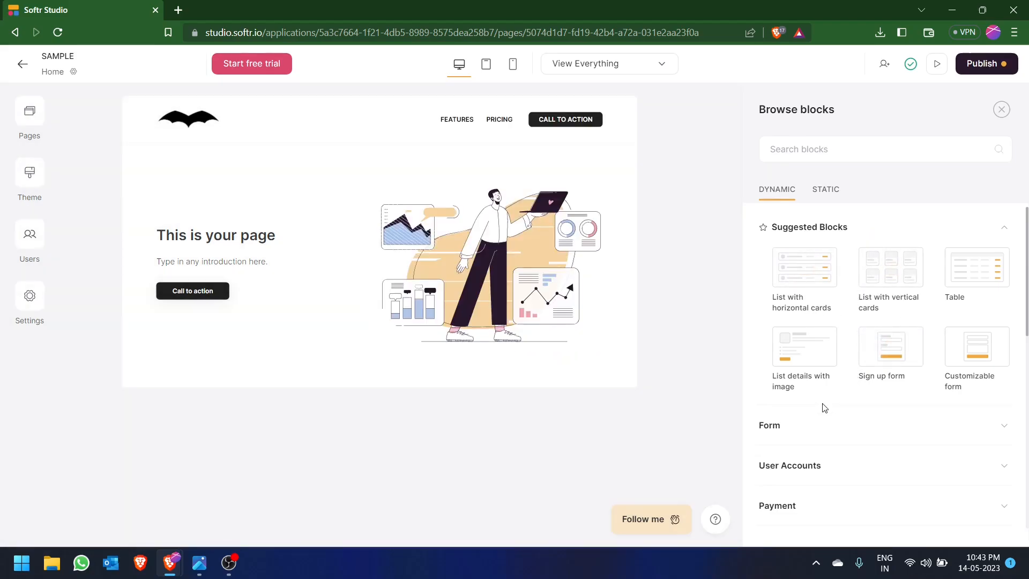
mouse_move(819, 396)
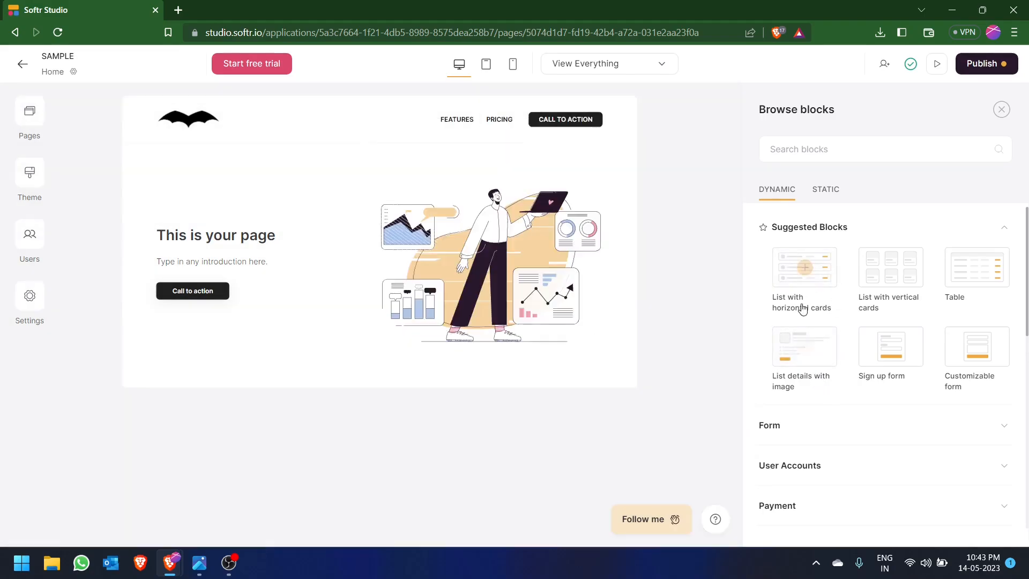
mouse_move(802, 292)
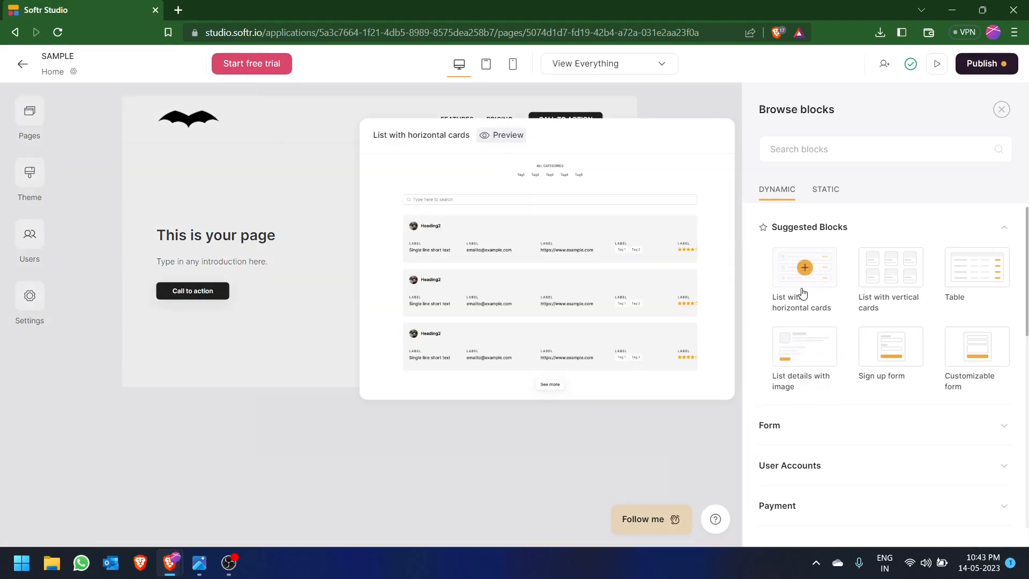
mouse_move(887, 289)
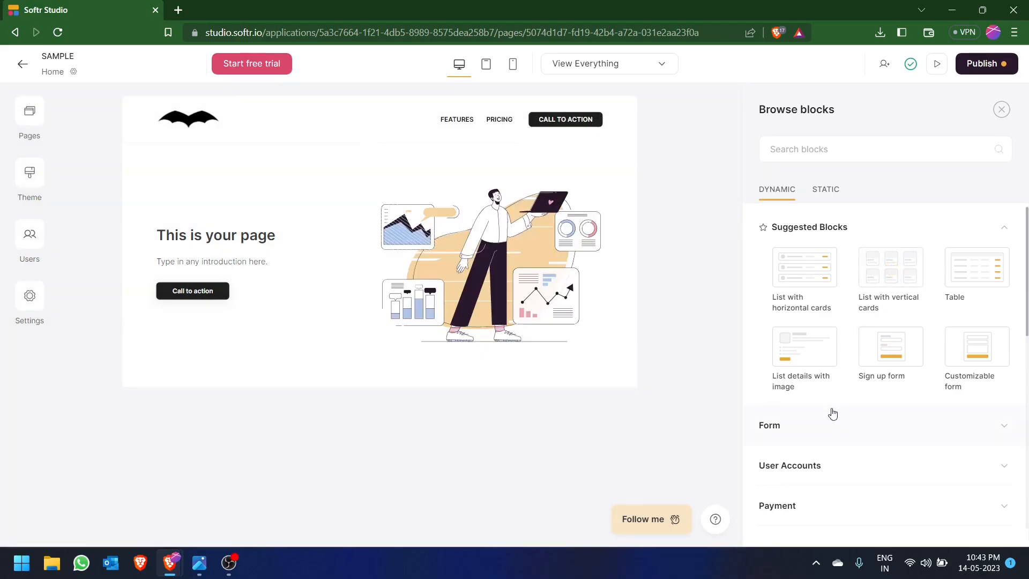
click(822, 428)
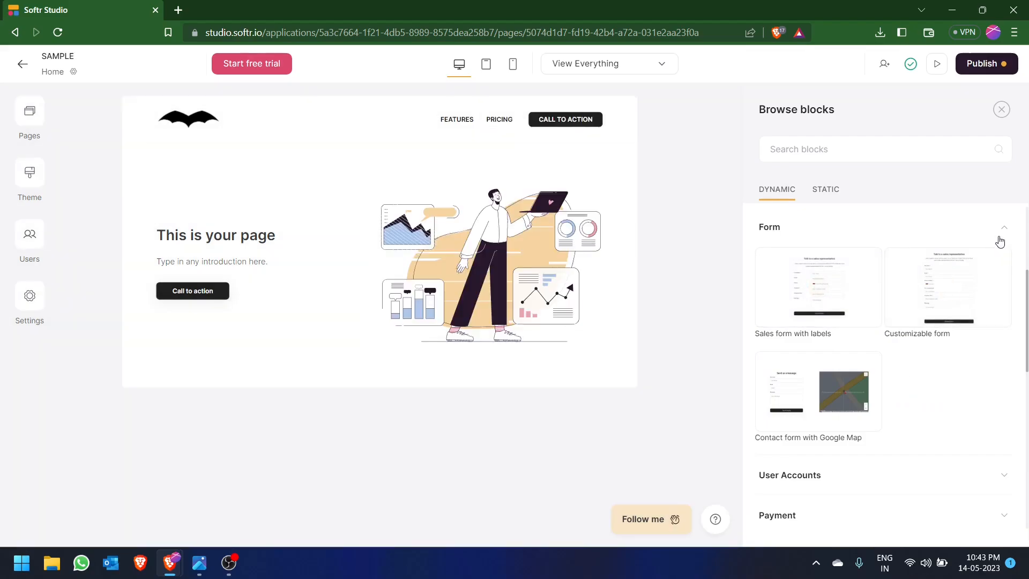
click(999, 235)
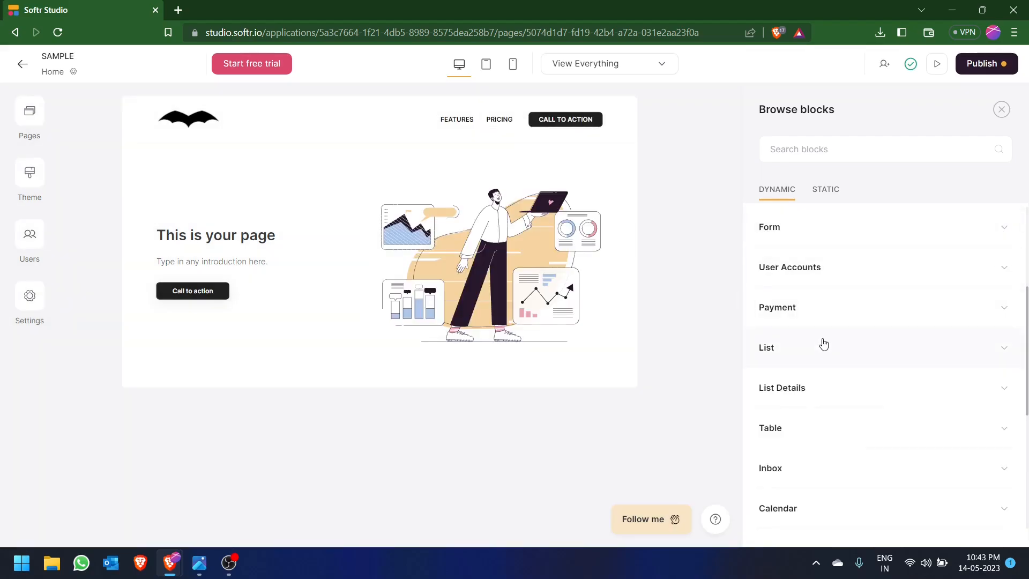
scroll(824, 338, down, 2)
click(868, 249)
click(869, 245)
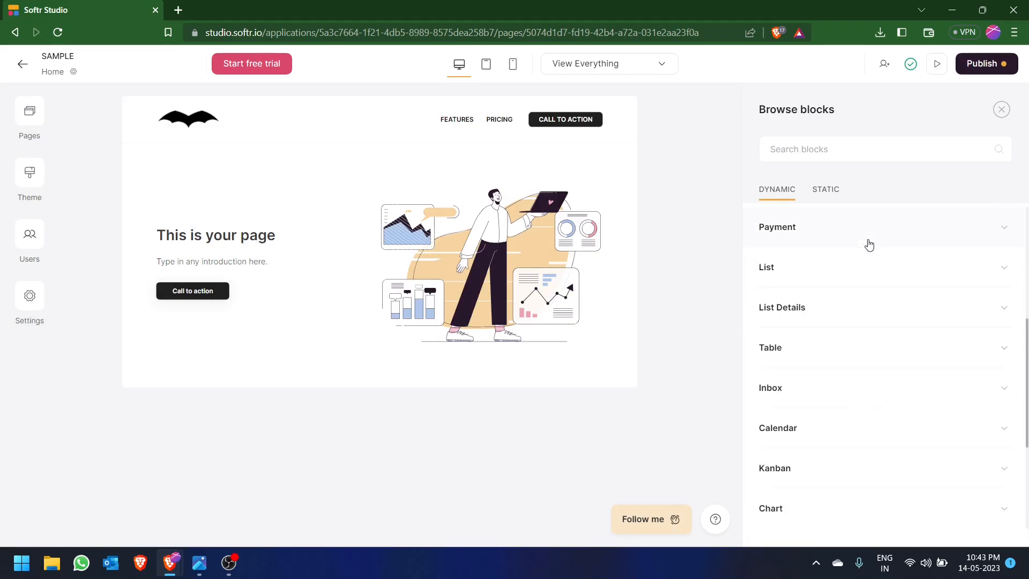
- Examine the blocks in the dynamic Calendar and Payment categories
click(833, 427)
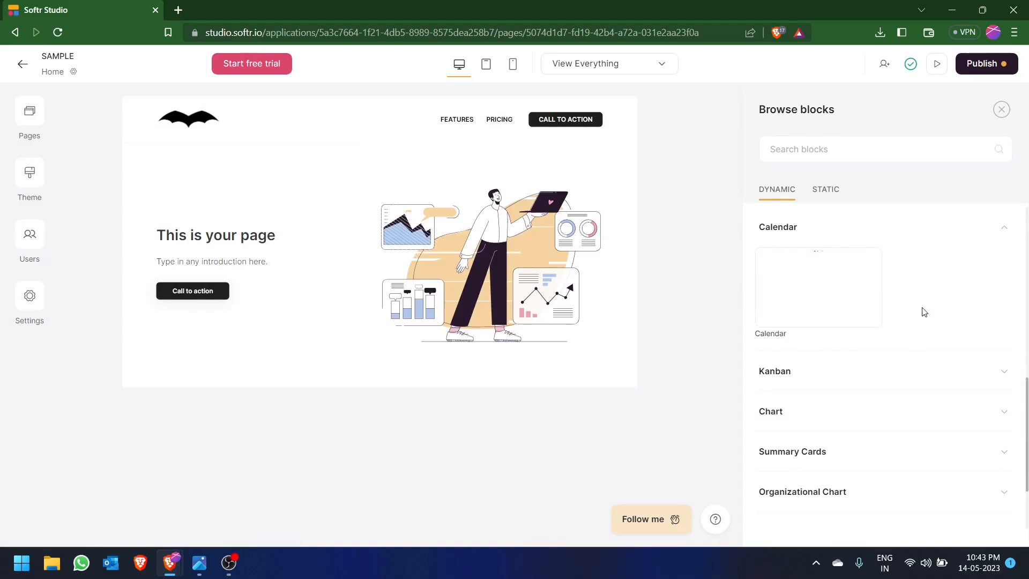
click(964, 231)
click(901, 238)
mouse_move(834, 293)
click(925, 232)
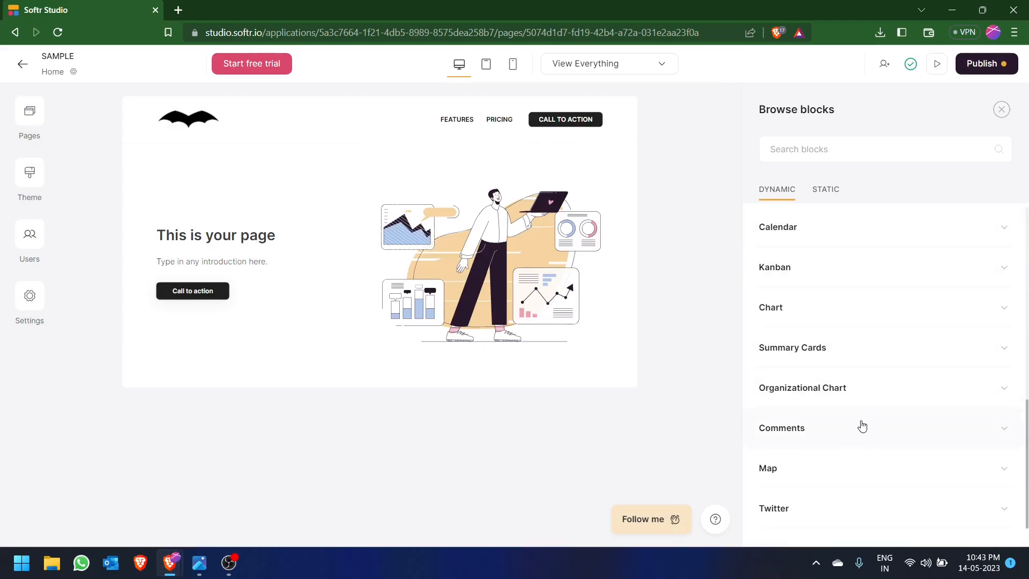
scroll(861, 425, up, 5)
scroll(862, 426, up, 2)
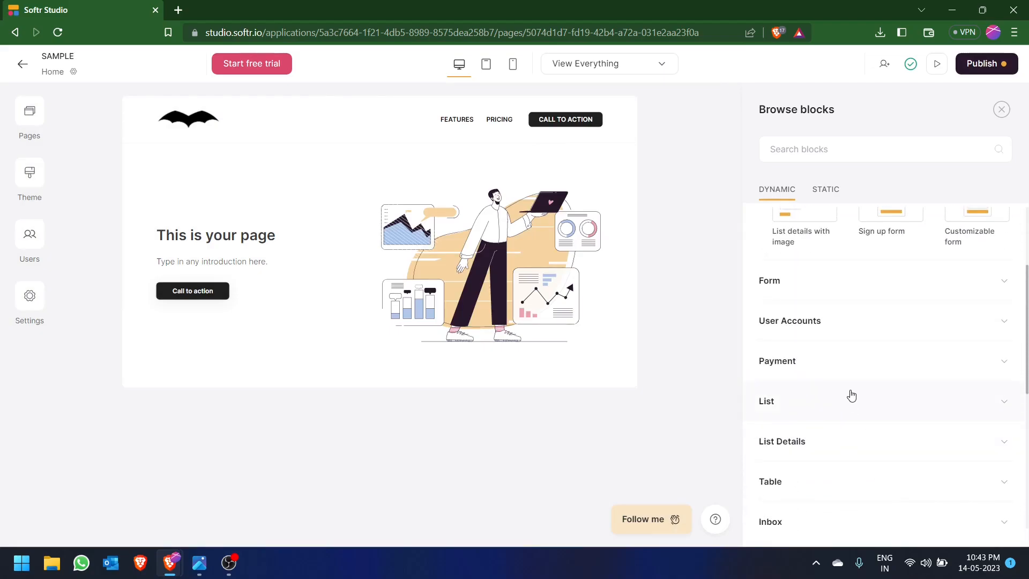
click(827, 362)
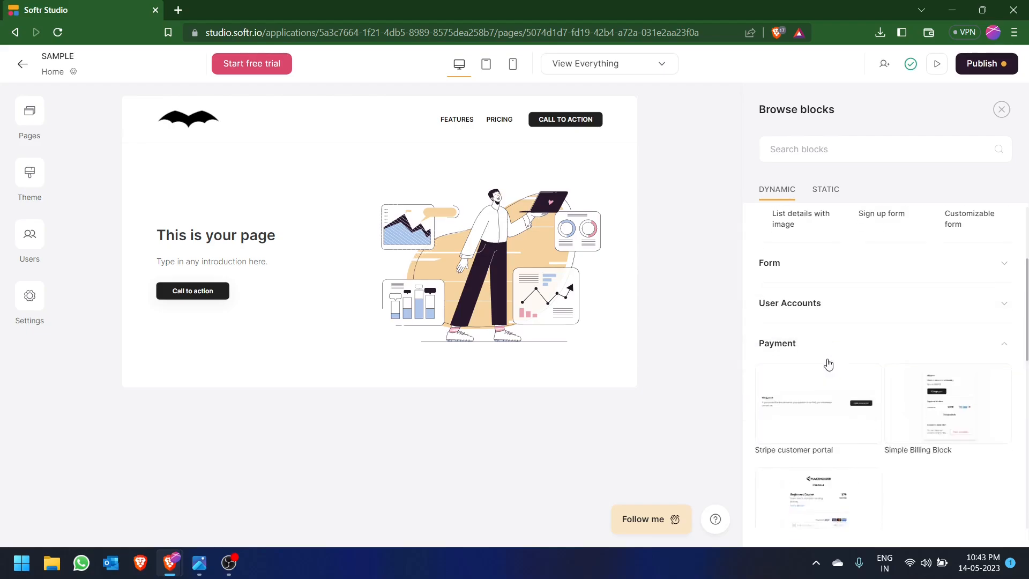
scroll(827, 363, down, 3)
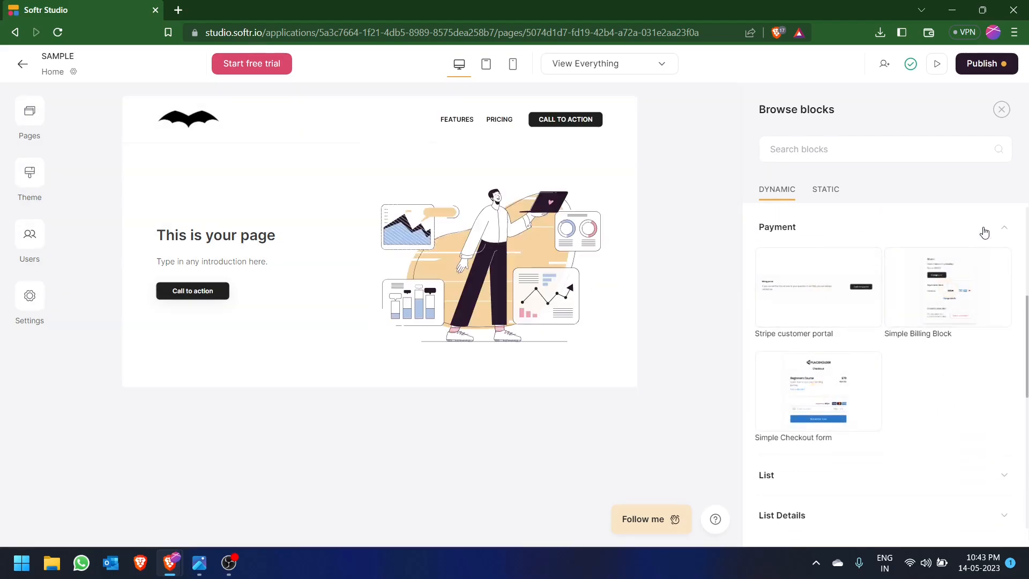
click(984, 231)
click(939, 236)
mouse_move(817, 289)
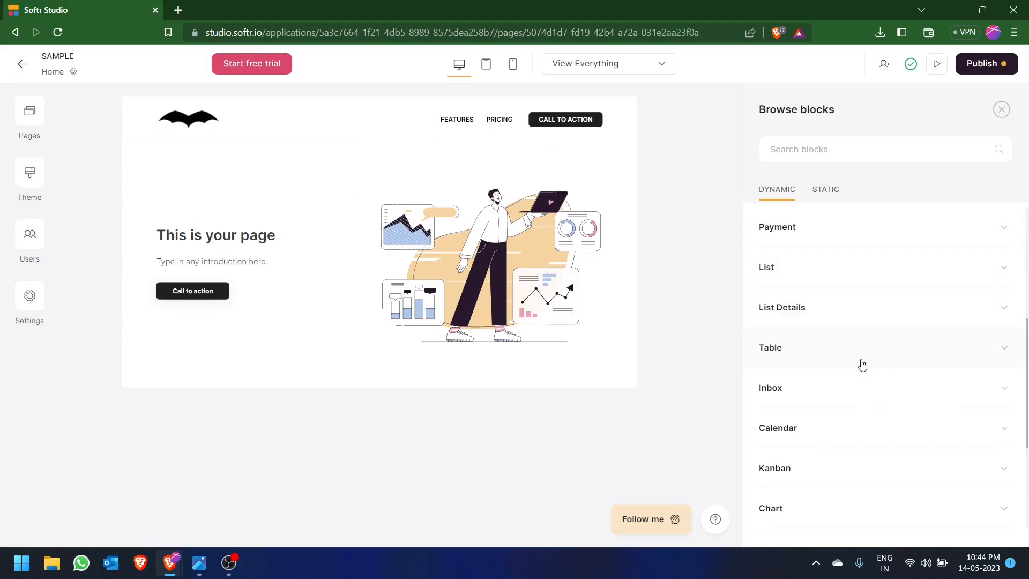
- Switch the block browser to the static block categories
scroll(861, 362, up, 3)
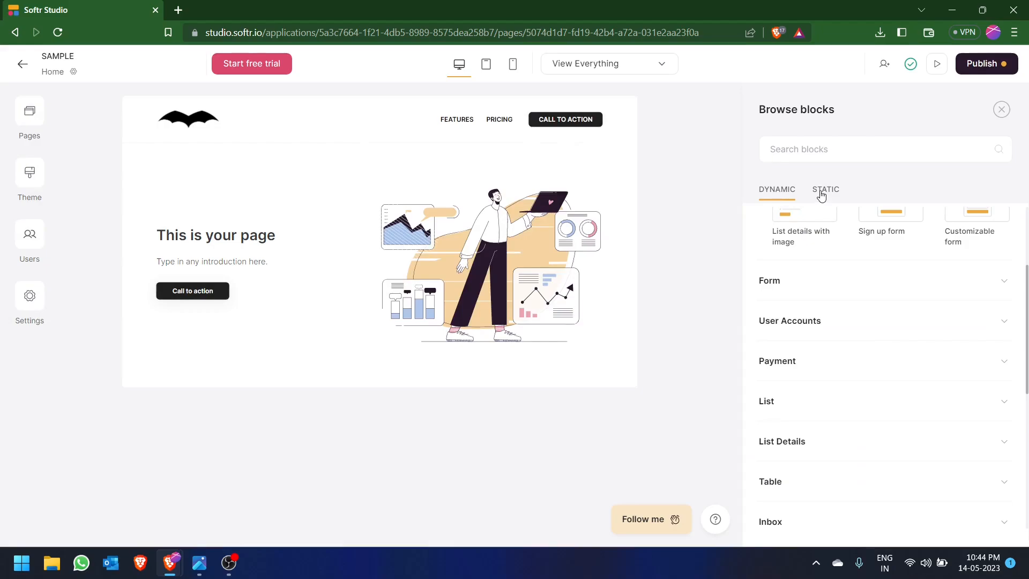
click(821, 195)
scroll(822, 276, up, 3)
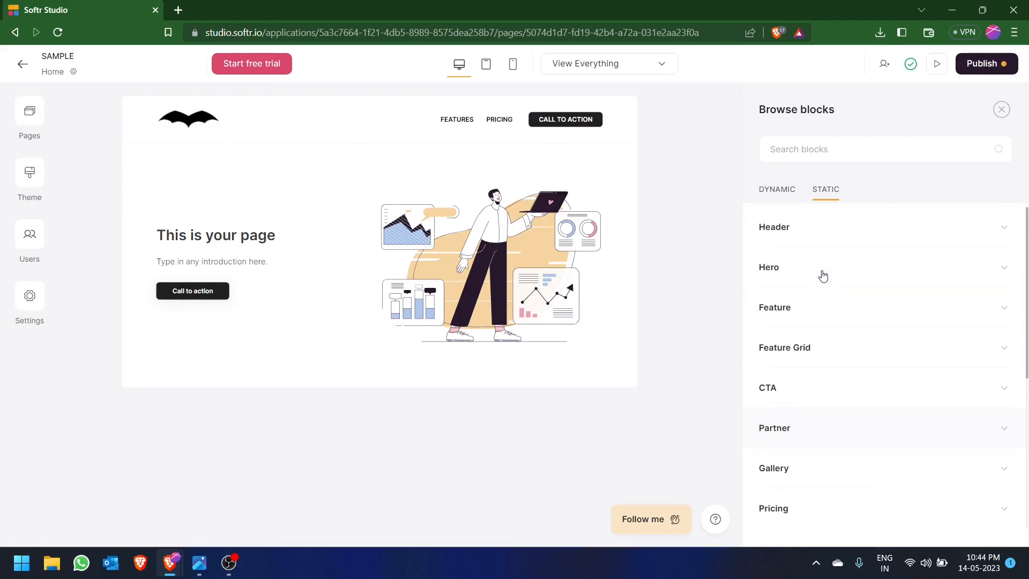
- Examine the blocks in the static Header and Hero categories and preview the header variants
click(819, 232)
mouse_move(897, 298)
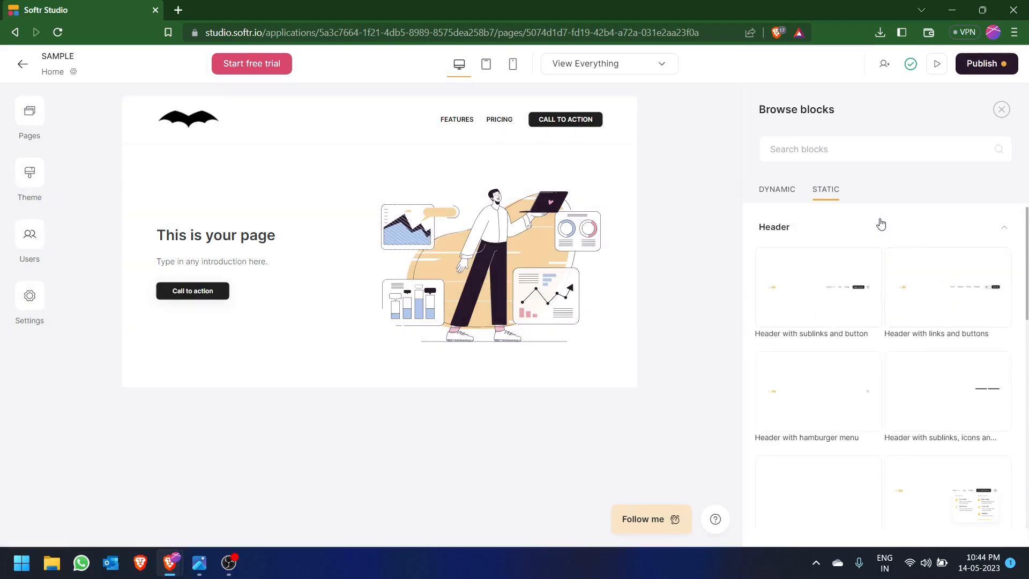
mouse_move(835, 328)
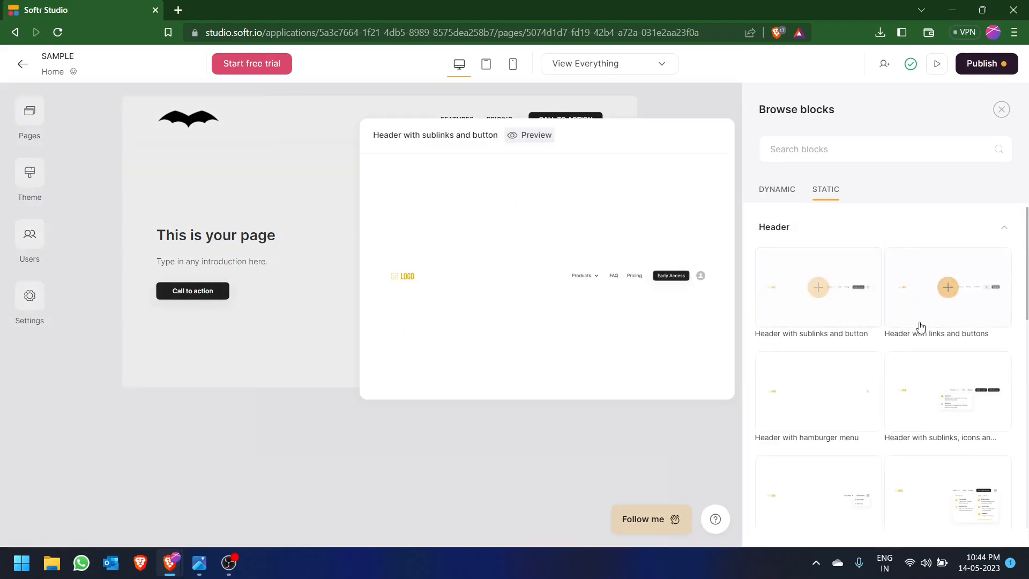
mouse_move(891, 384)
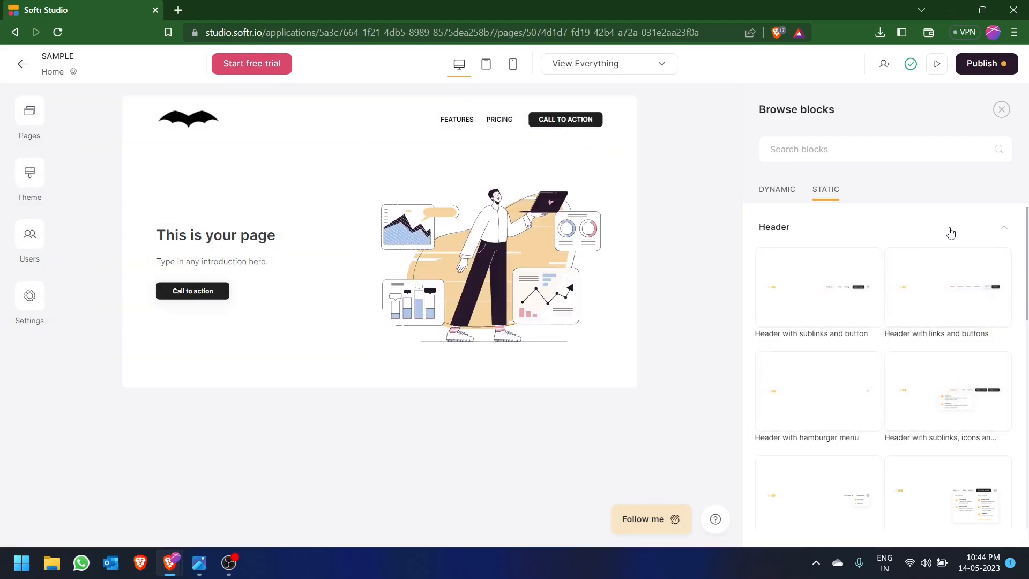
click(950, 232)
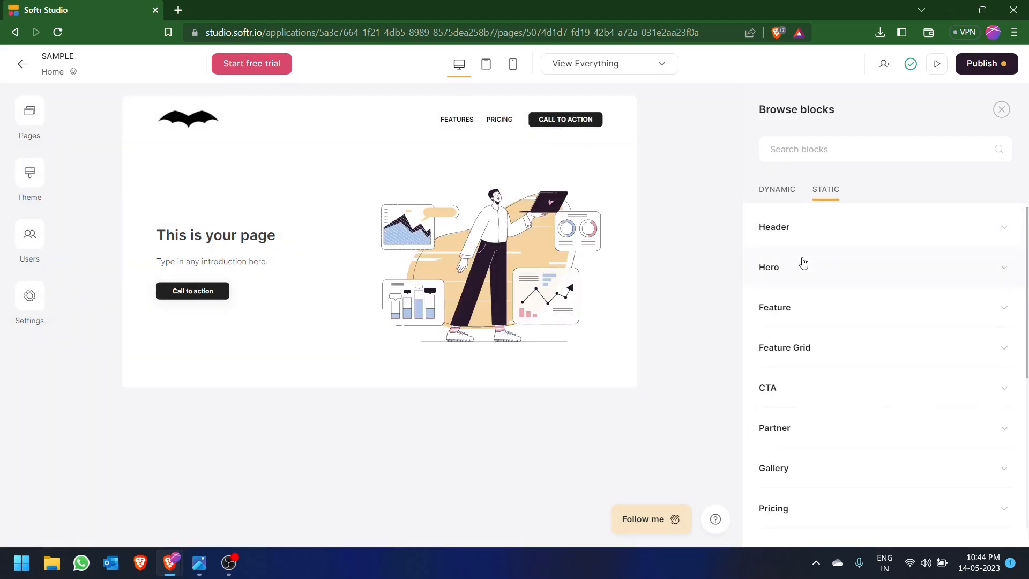
click(811, 277)
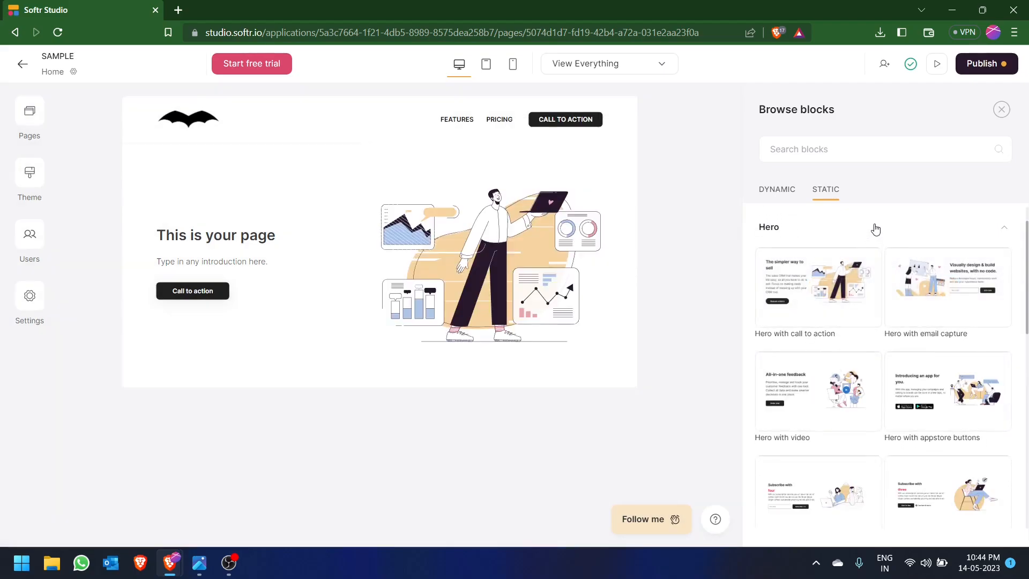
click(875, 228)
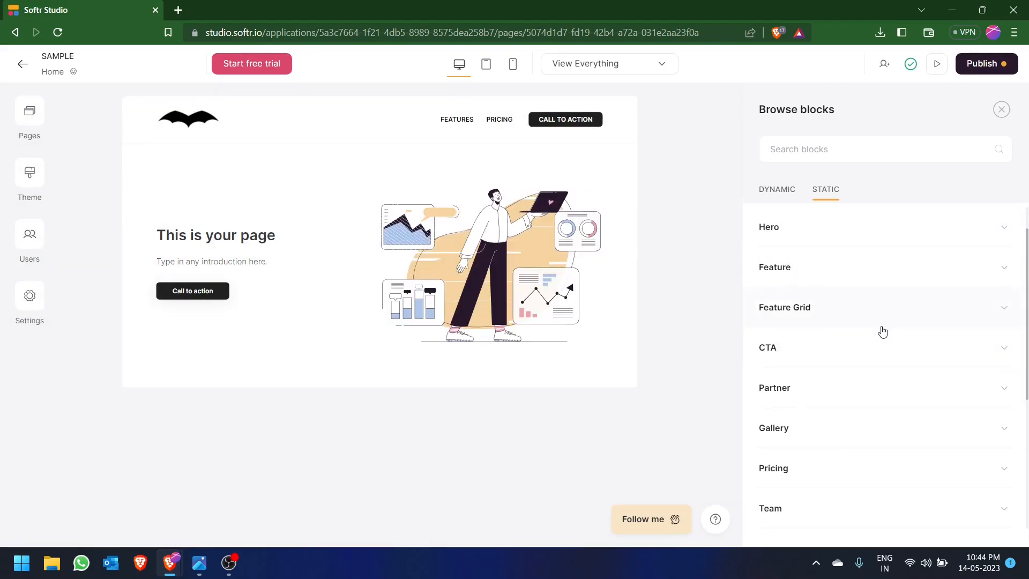
- Consult the 8 building blocks image, return to Softr Studio and add the static "Feature with left side picture" block below the hero
key(alt+Tab)
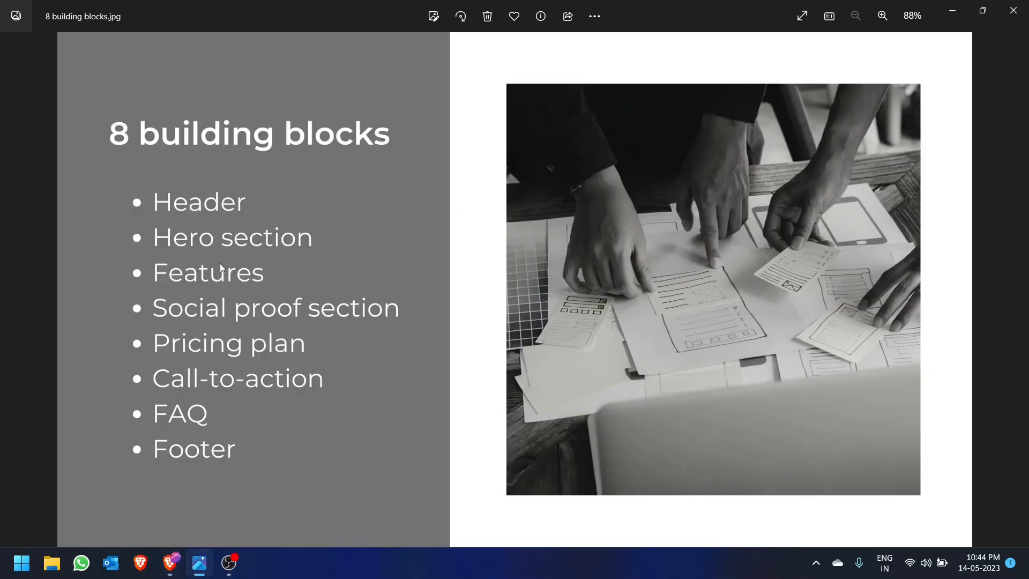
key(alt+Tab)
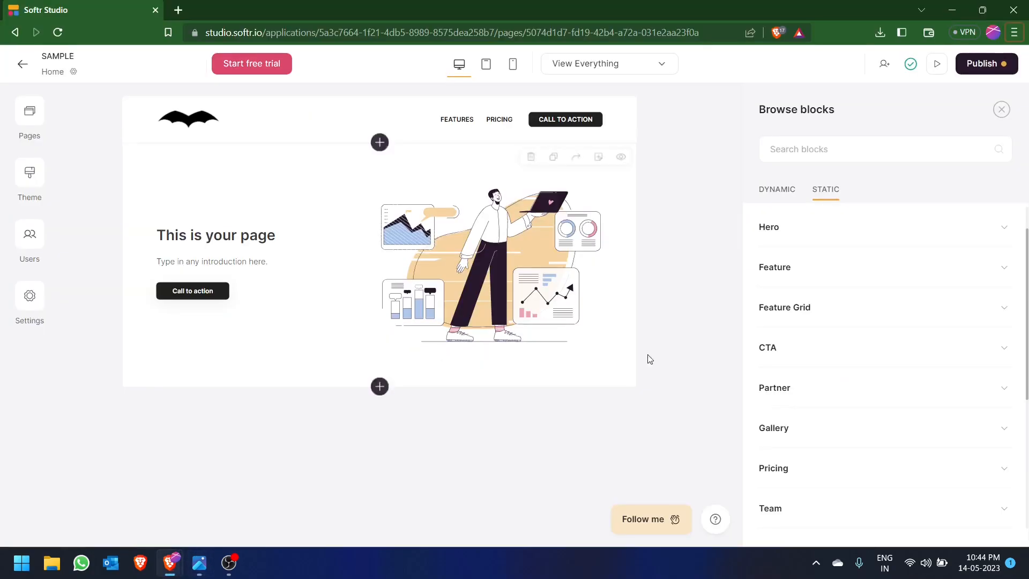
click(820, 269)
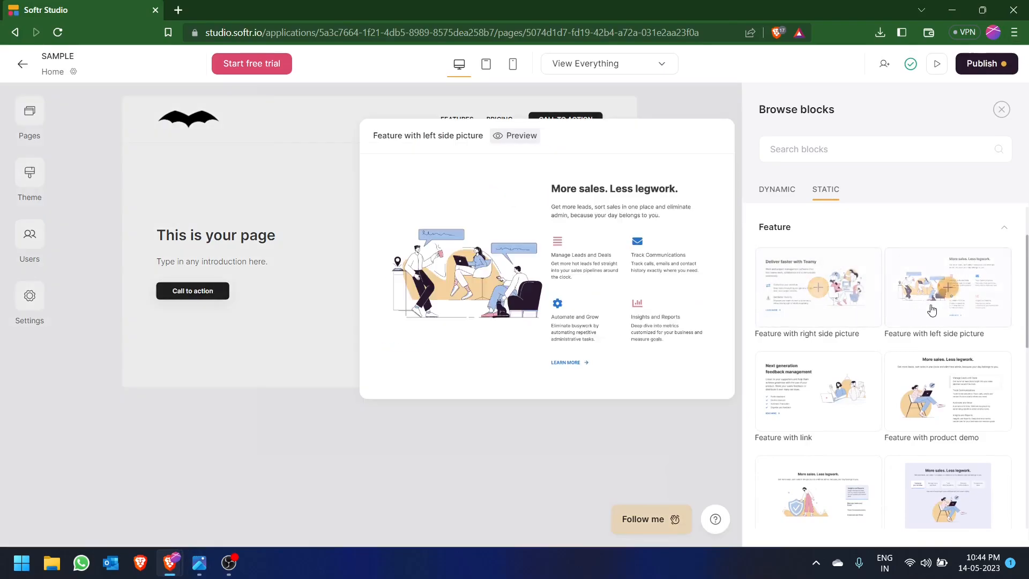
mouse_move(935, 397)
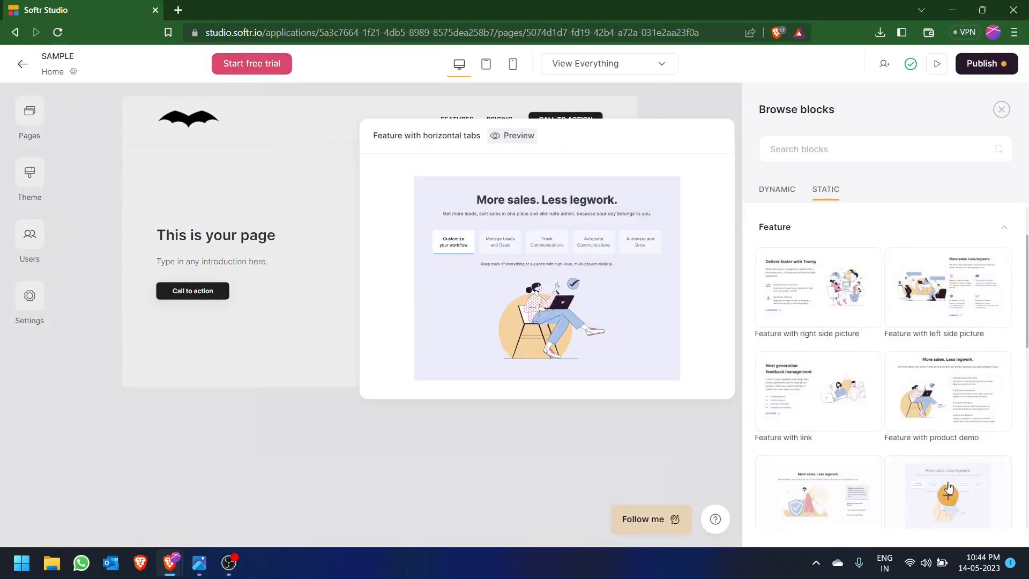
mouse_move(949, 293)
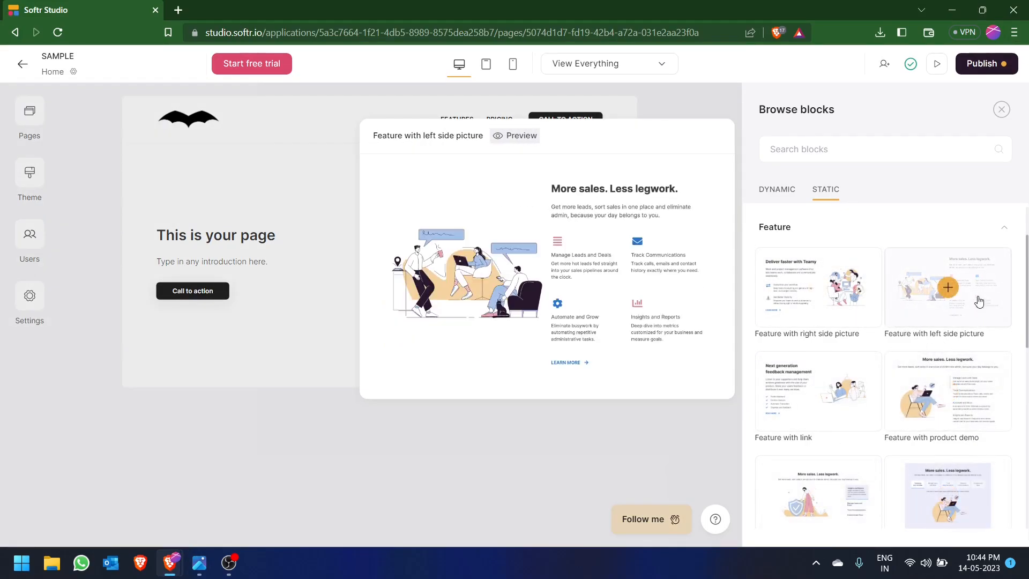
click(948, 289)
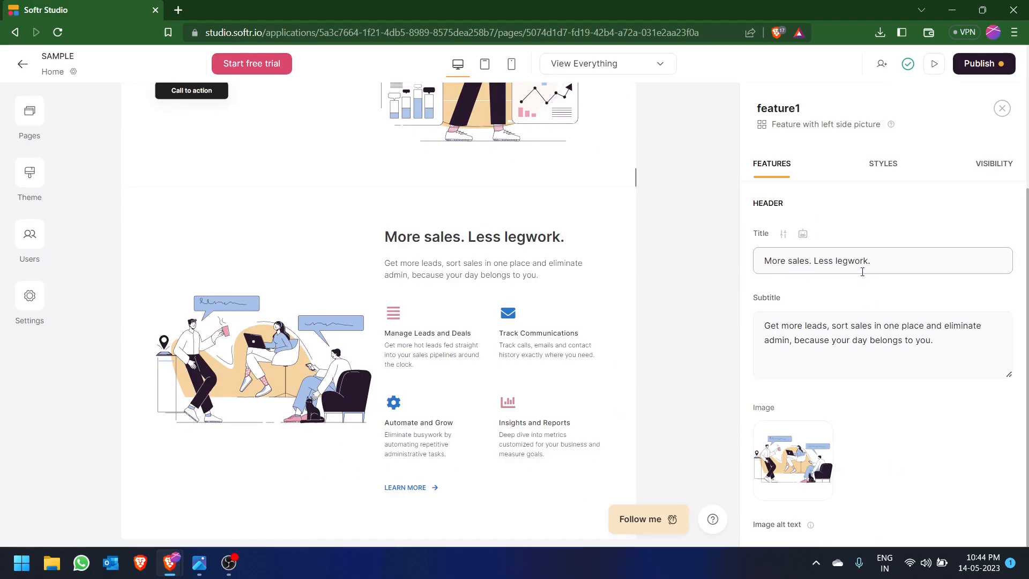
- Examine the feature block's header settings and the options for updating its image
scroll(862, 272, down, 3)
scroll(849, 226, down, 2)
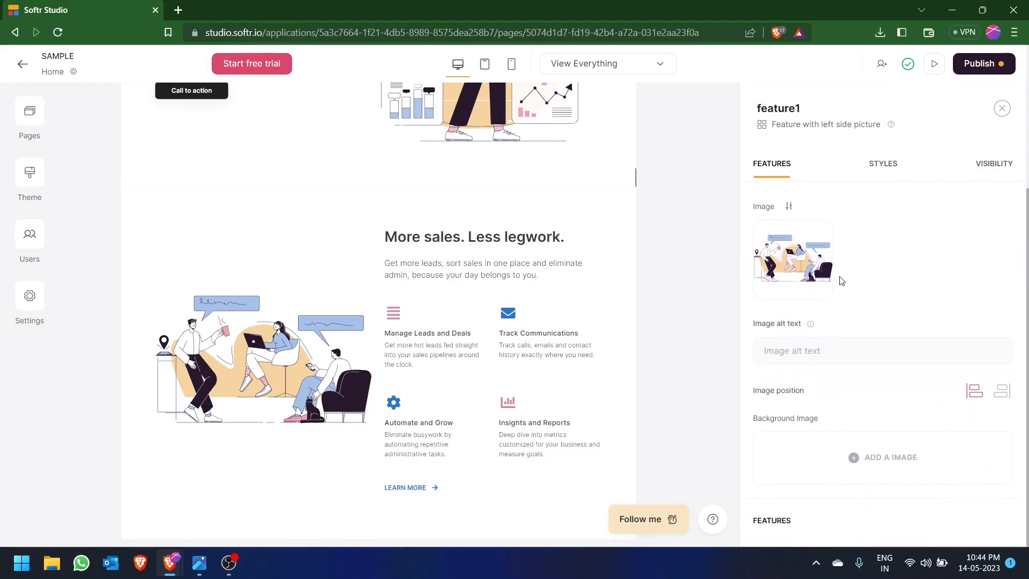
click(797, 260)
click(853, 113)
- Delete the fourth feature, "Insights and Reports", from the feature block
scroll(859, 303, down, 1)
scroll(831, 366, down, 3)
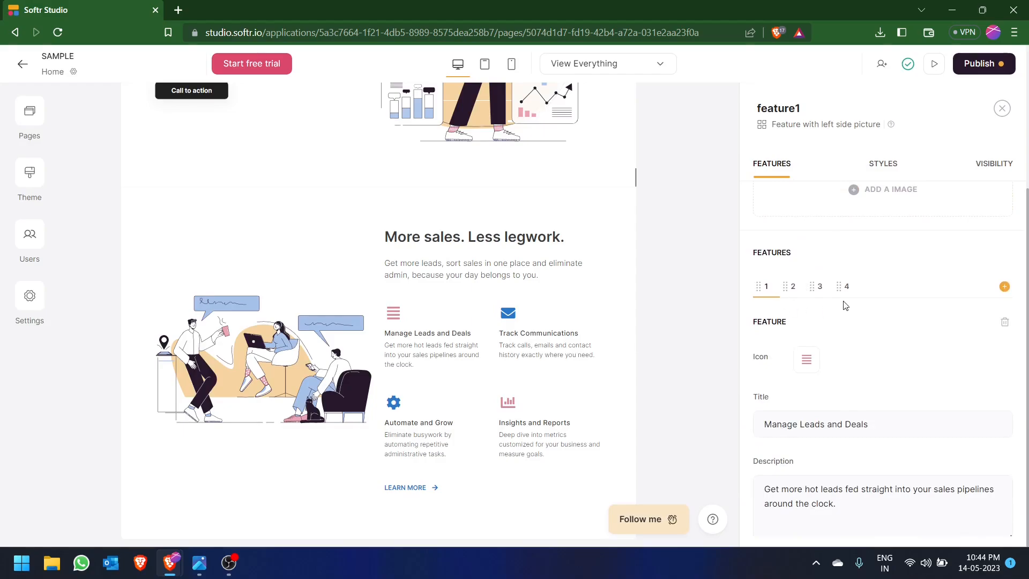
click(845, 287)
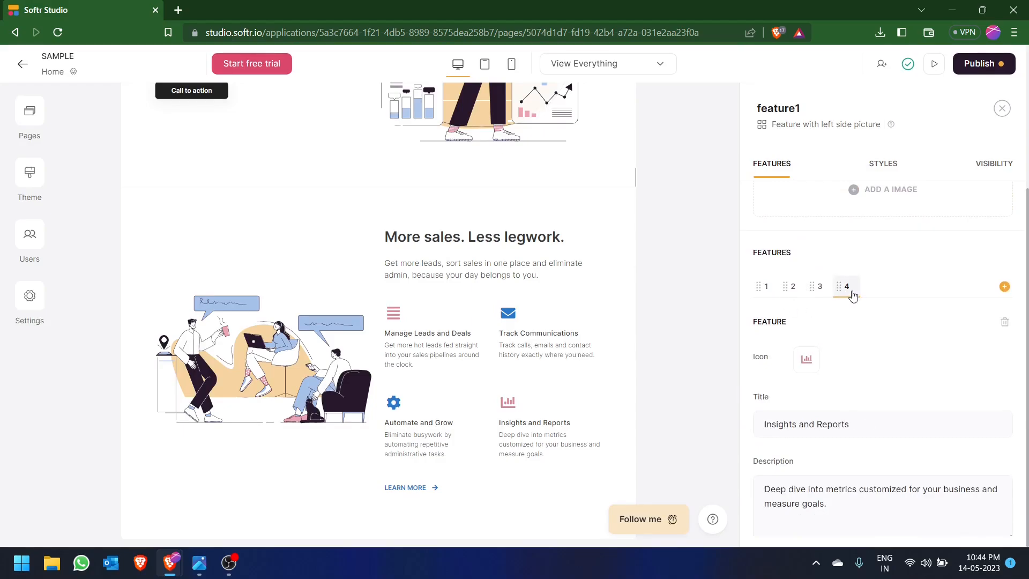
click(1005, 321)
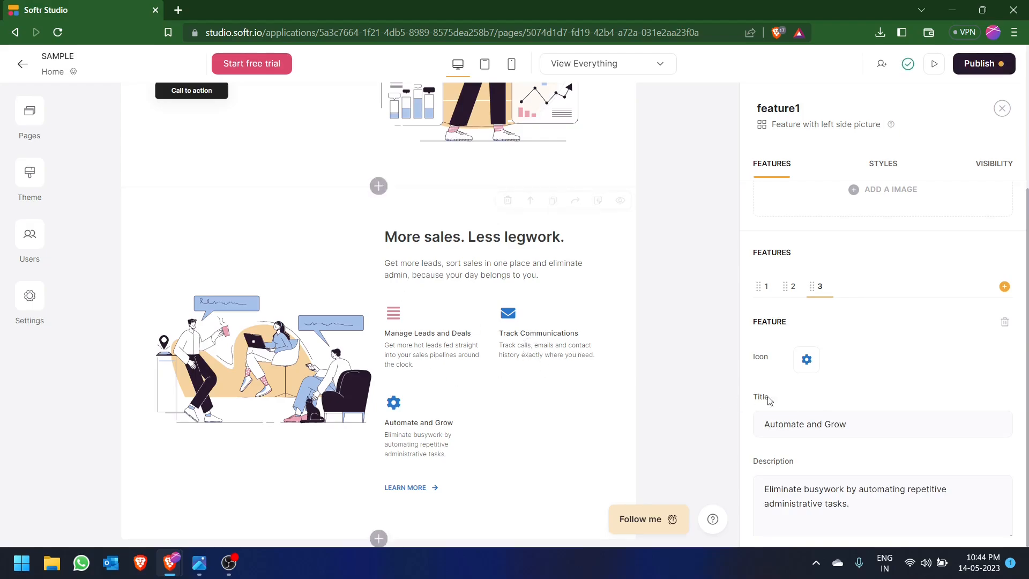
- Examine the icon options of the "Automate and Grow" feature and the block's link and embed settings
scroll(825, 343, down, 1)
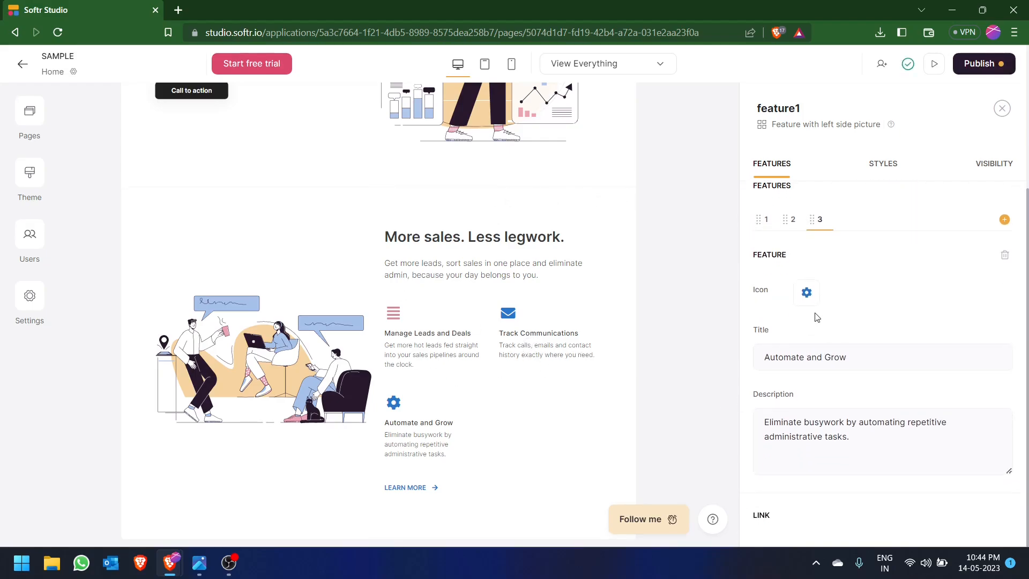
click(807, 292)
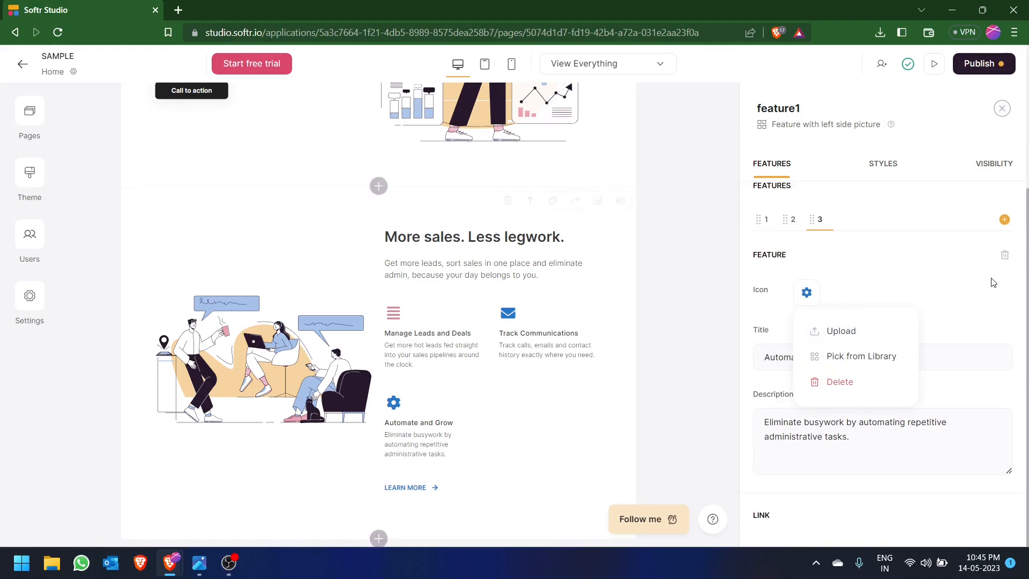
click(958, 284)
scroll(898, 305, down, 3)
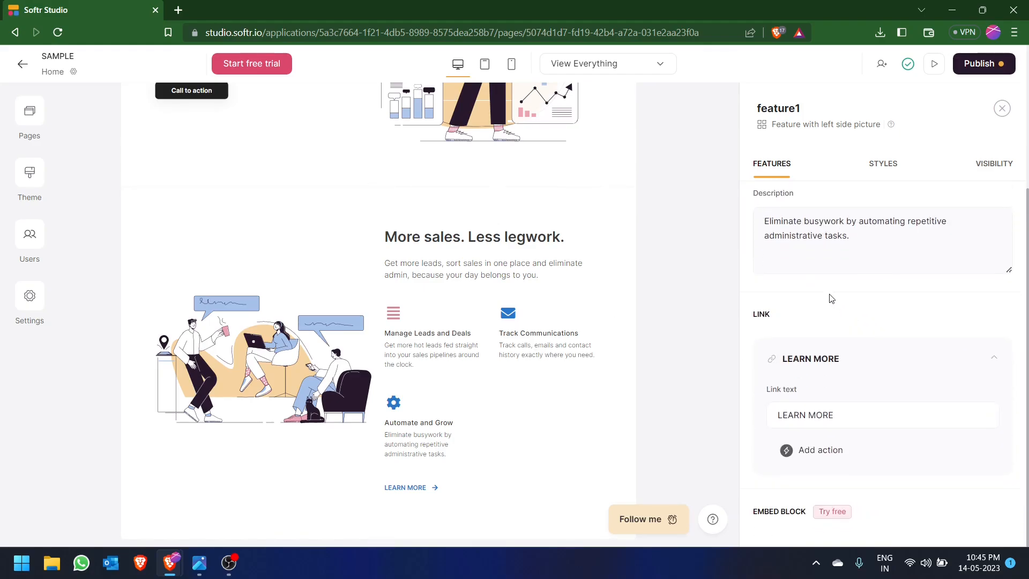
scroll(828, 298, down, 1)
scroll(820, 327, down, 1)
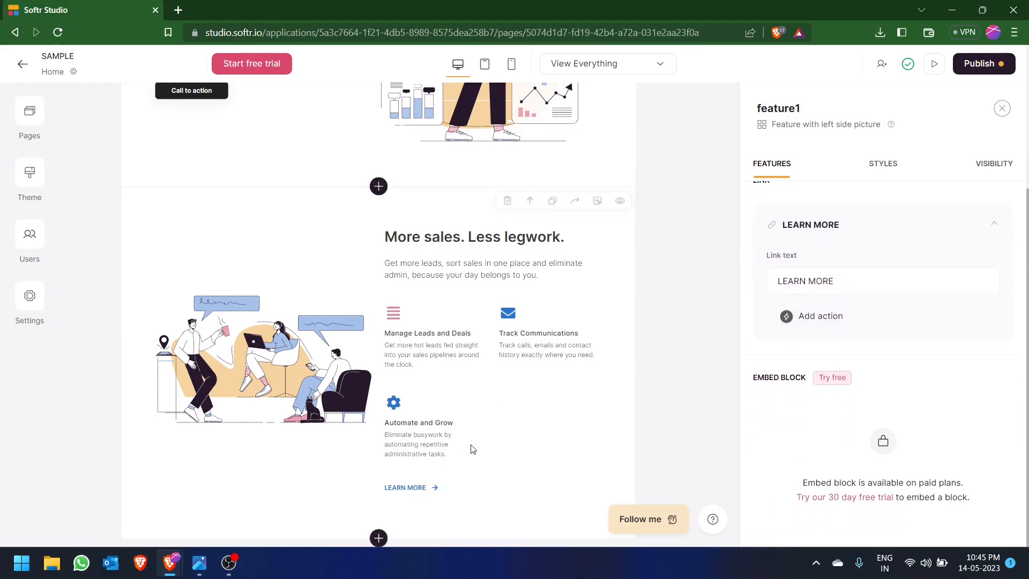
scroll(916, 361, up, 4)
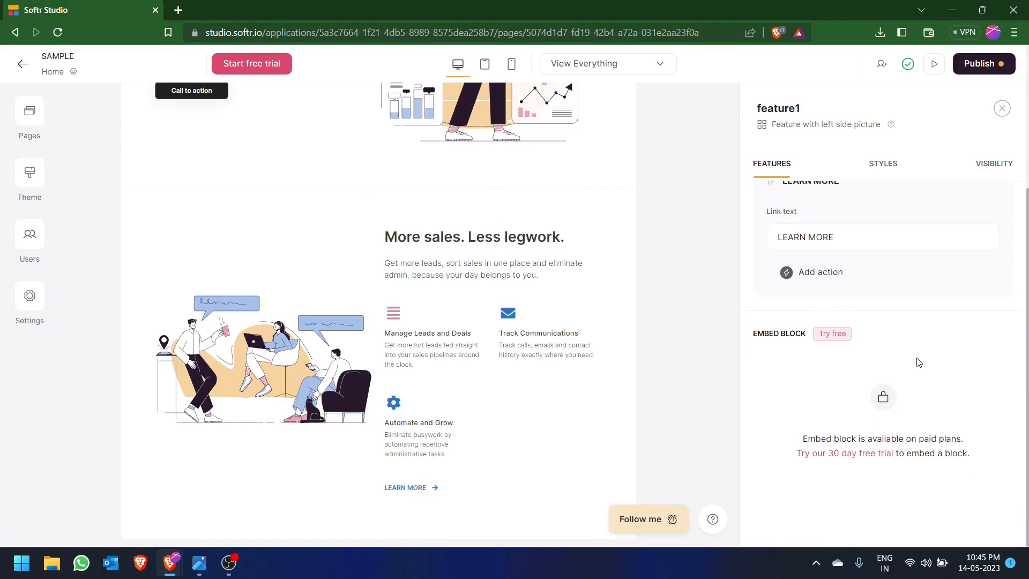
scroll(577, 380, up, 3)
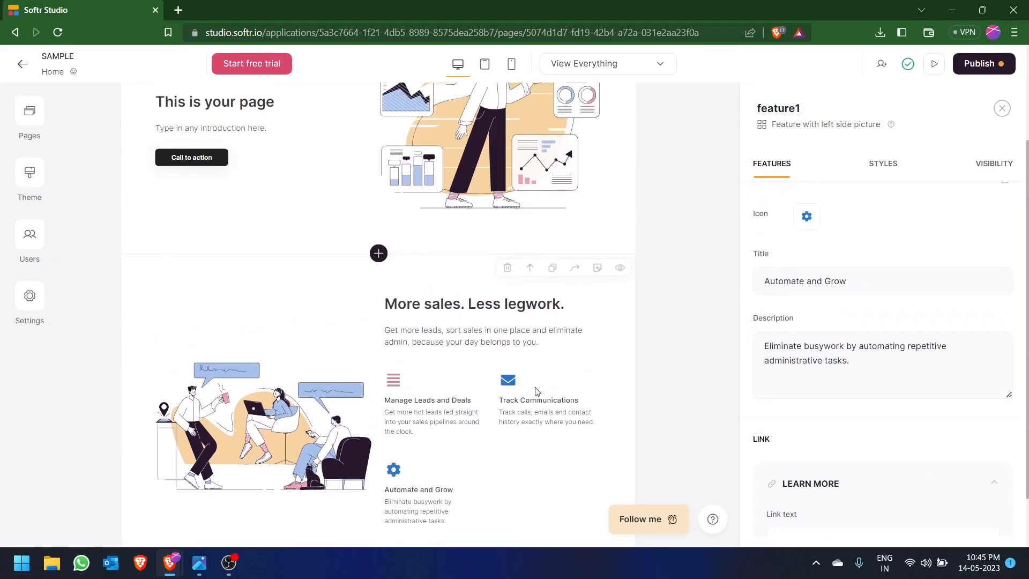
- Add the static "Testimonial with slider" block headed "Top freelancers and leading organizations use Softr." below the feature block
scroll(356, 367, down, 1)
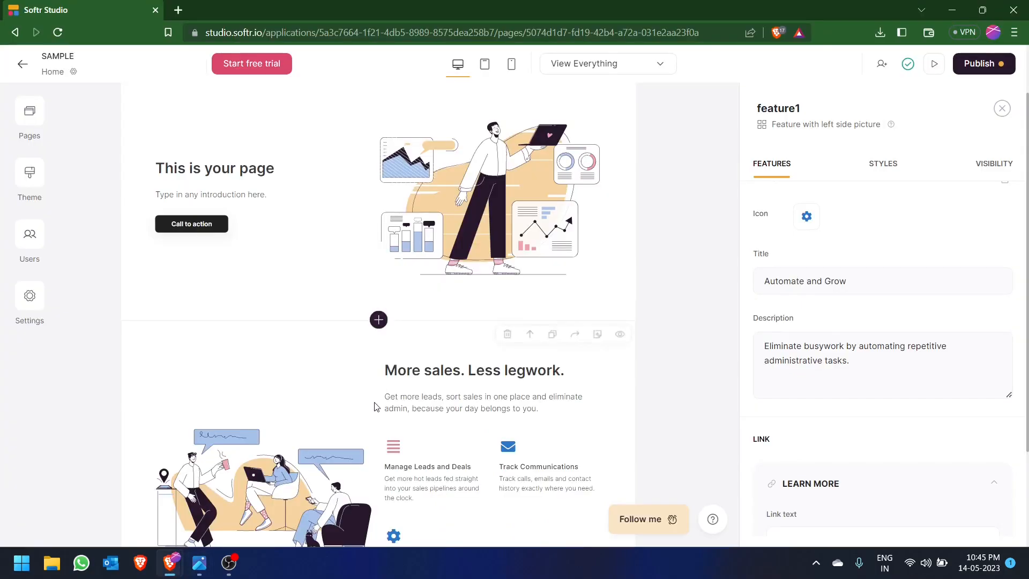
scroll(381, 541, down, 3)
click(382, 540)
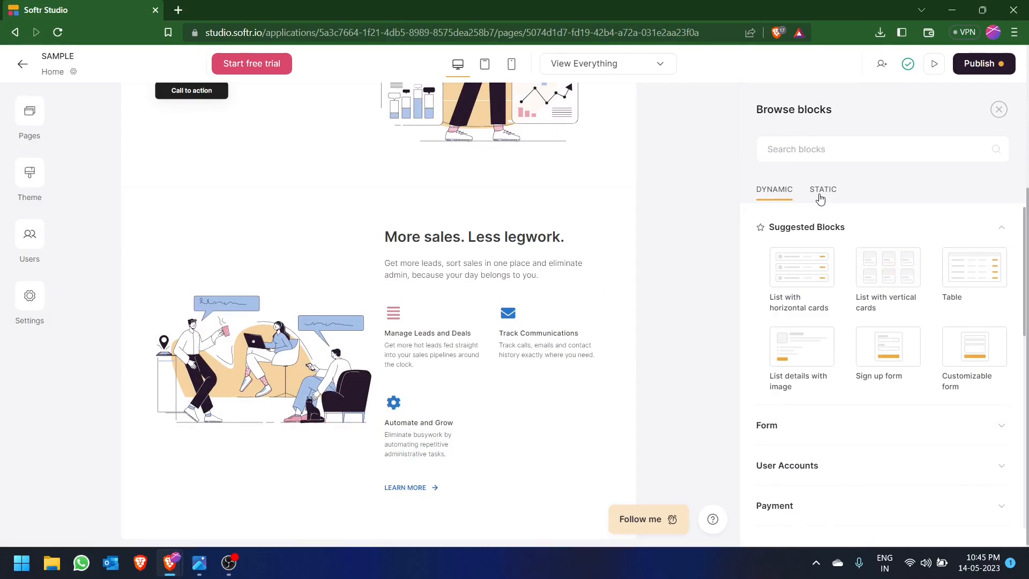
click(819, 200)
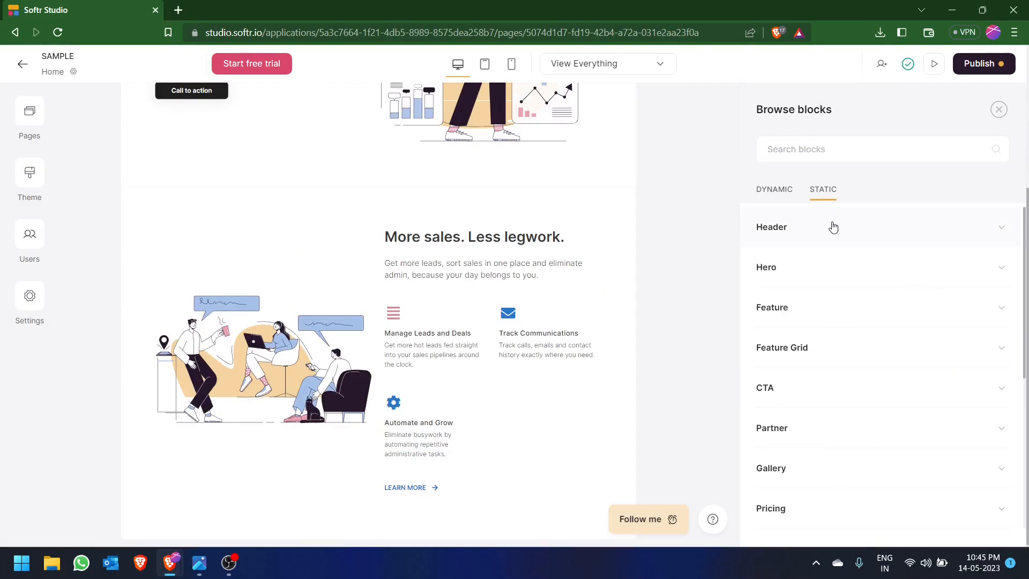
scroll(820, 300, down, 2)
scroll(804, 439, down, 1)
scroll(804, 444, down, 2)
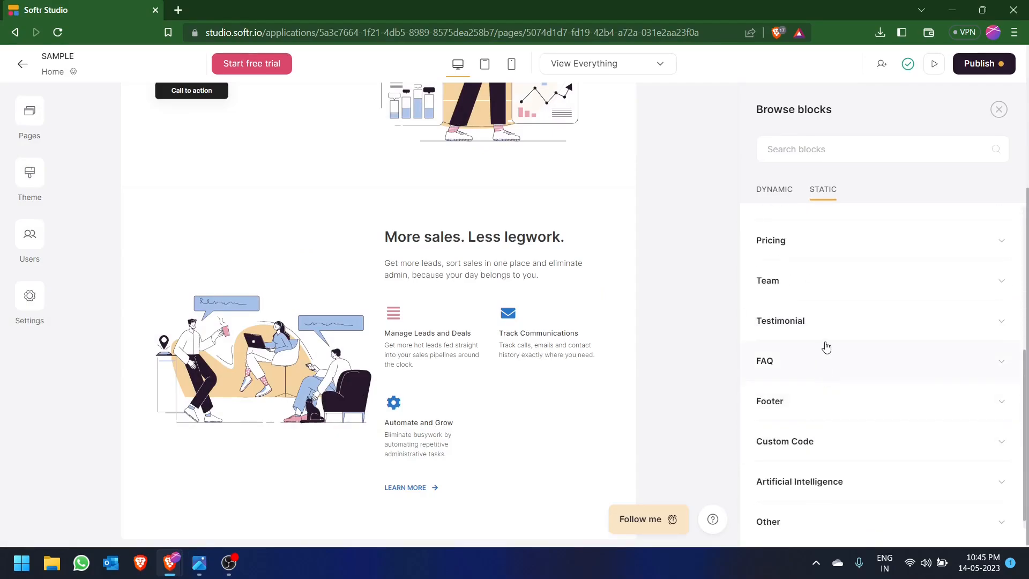
click(827, 327)
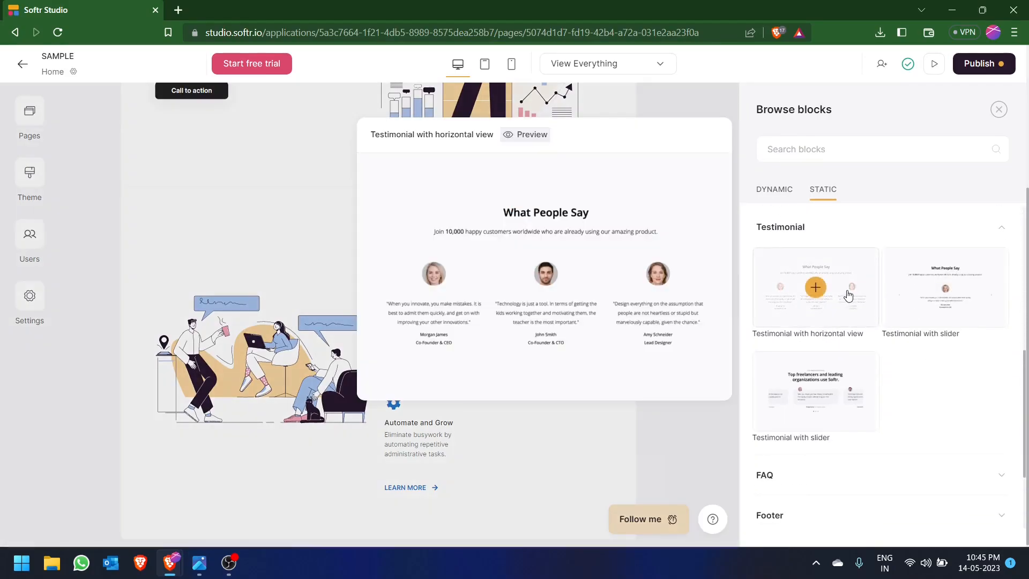
mouse_move(903, 293)
mouse_move(820, 393)
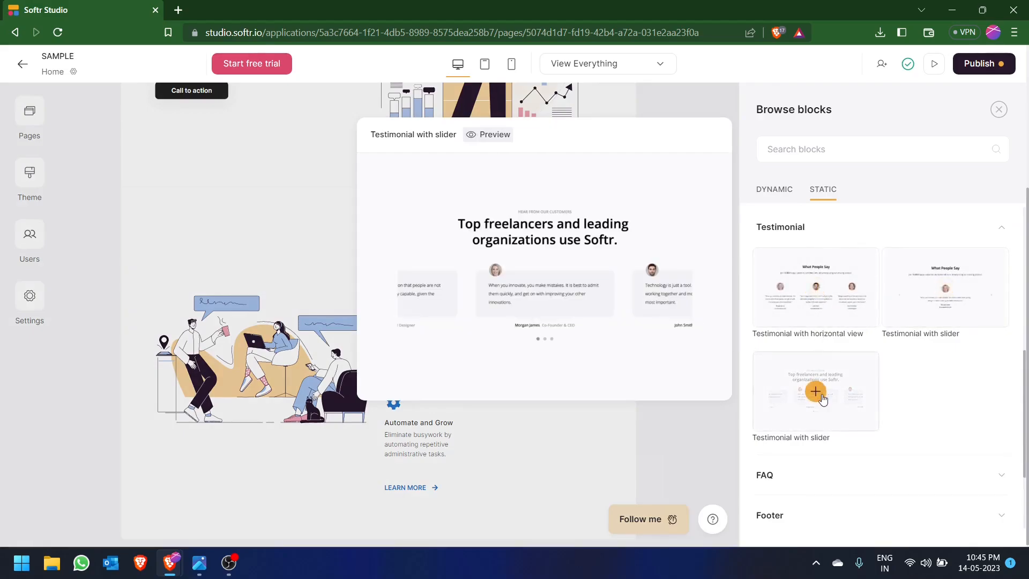
click(815, 391)
- Add a fourth testimonial to the testimonial slider block and review its default name, title and description fields
scroll(322, 301, down, 5)
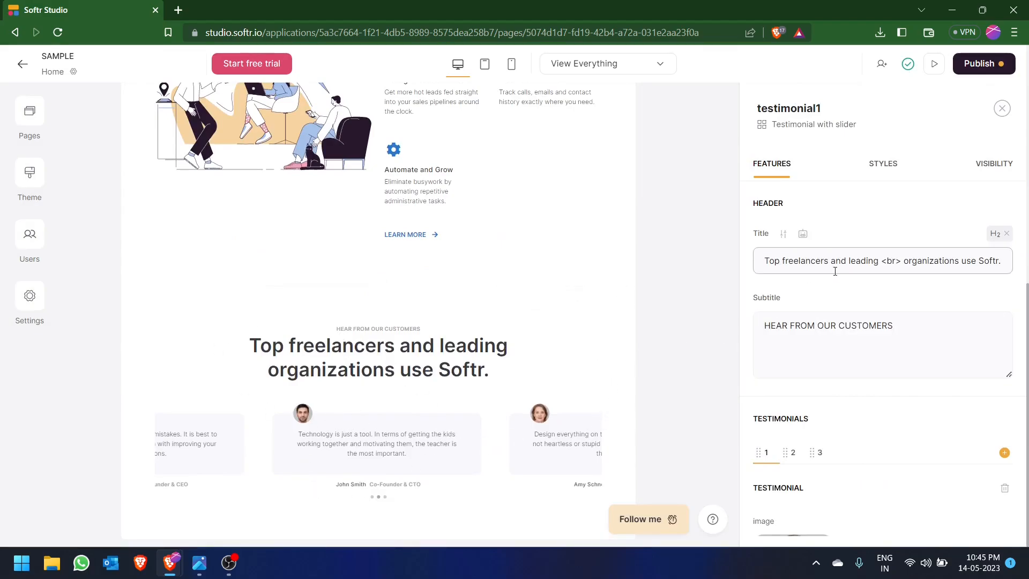
scroll(850, 322, down, 4)
click(821, 253)
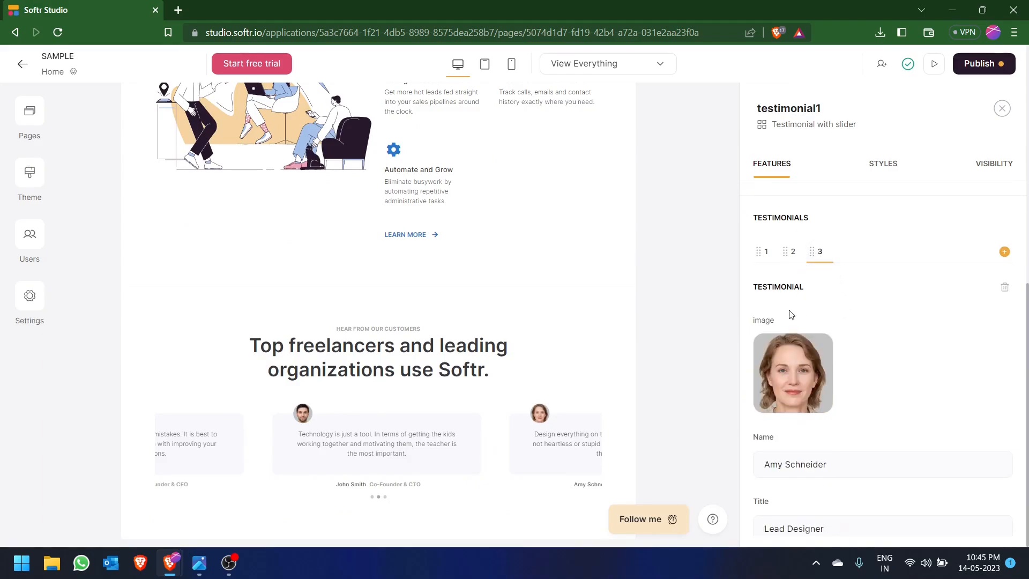
click(1004, 252)
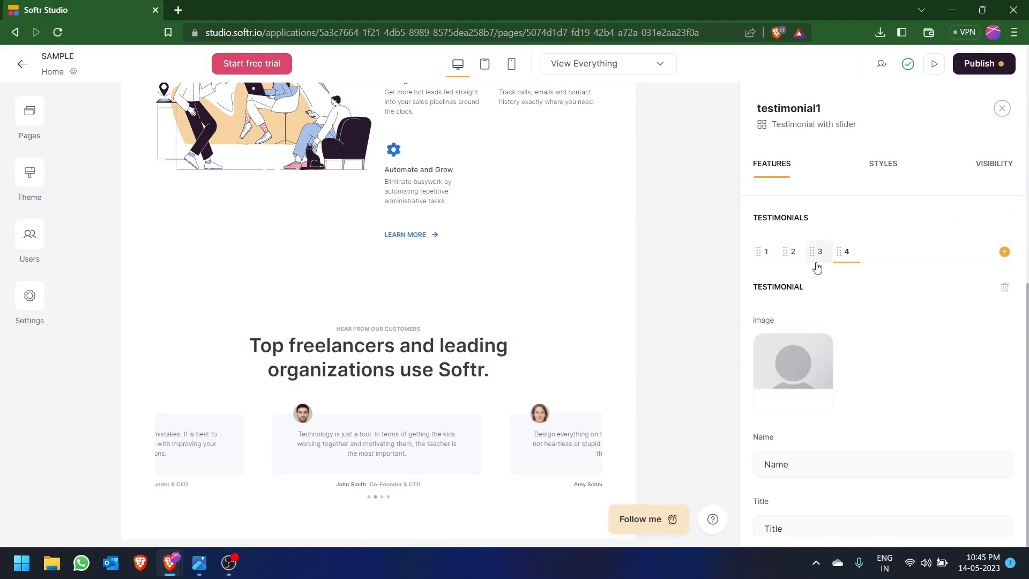
scroll(864, 375, down, 5)
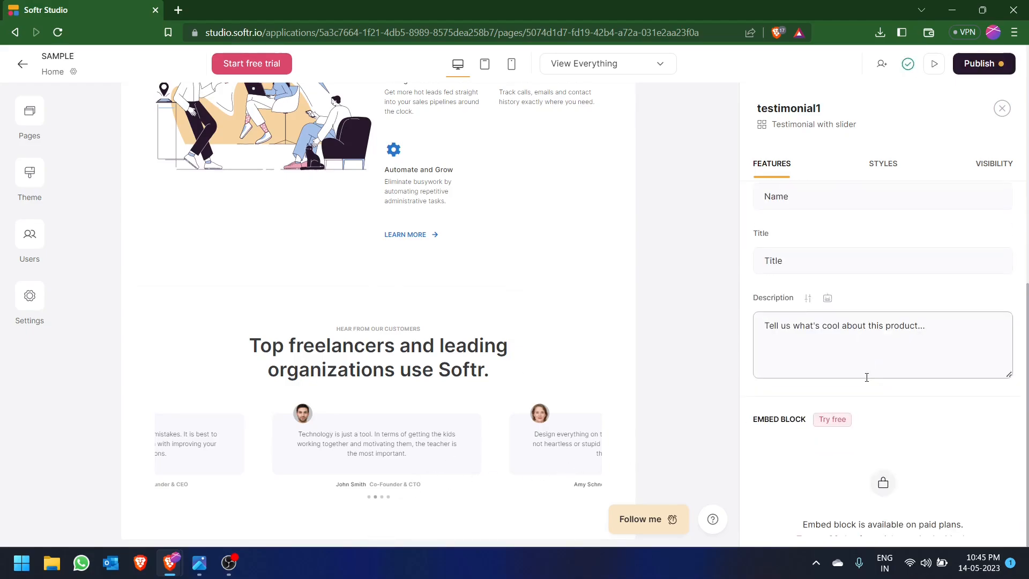
scroll(858, 374, up, 3)
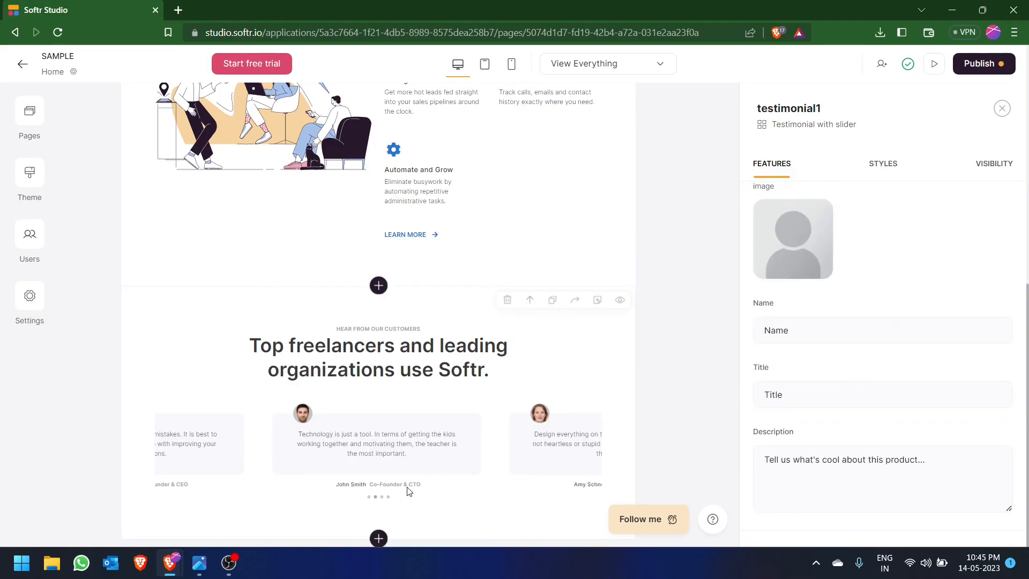
- Add the static "Pricing in card view with details" block below the testimonial slider
click(377, 539)
key(alt+Tab)
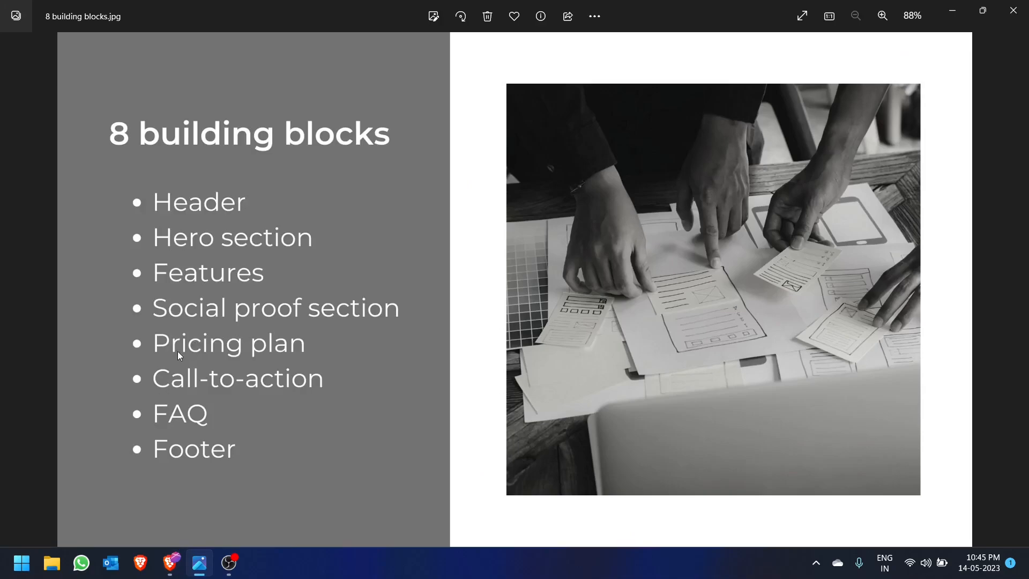
key(alt+Tab)
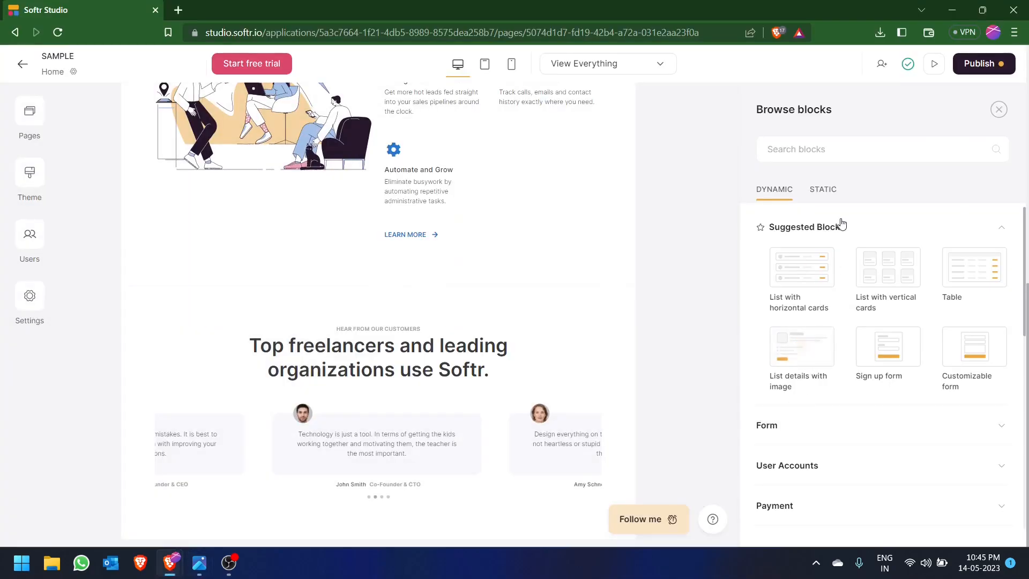
click(830, 199)
scroll(820, 370, down, 3)
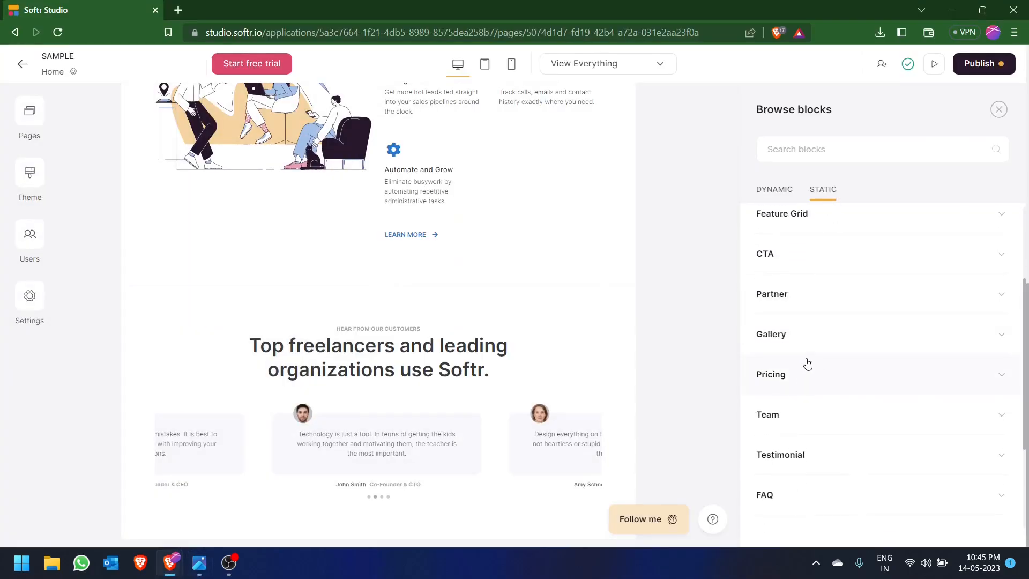
click(824, 376)
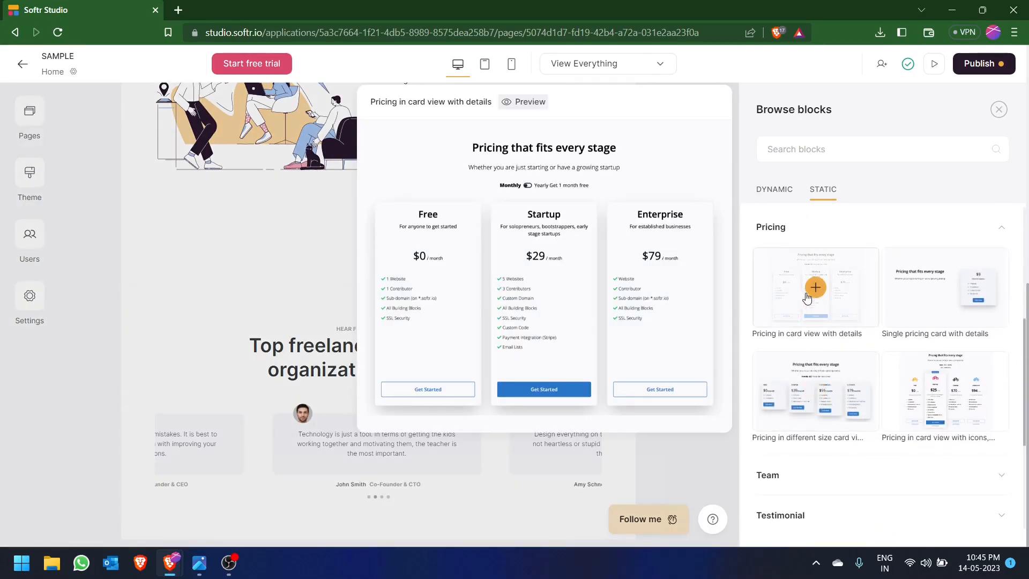
mouse_move(922, 300)
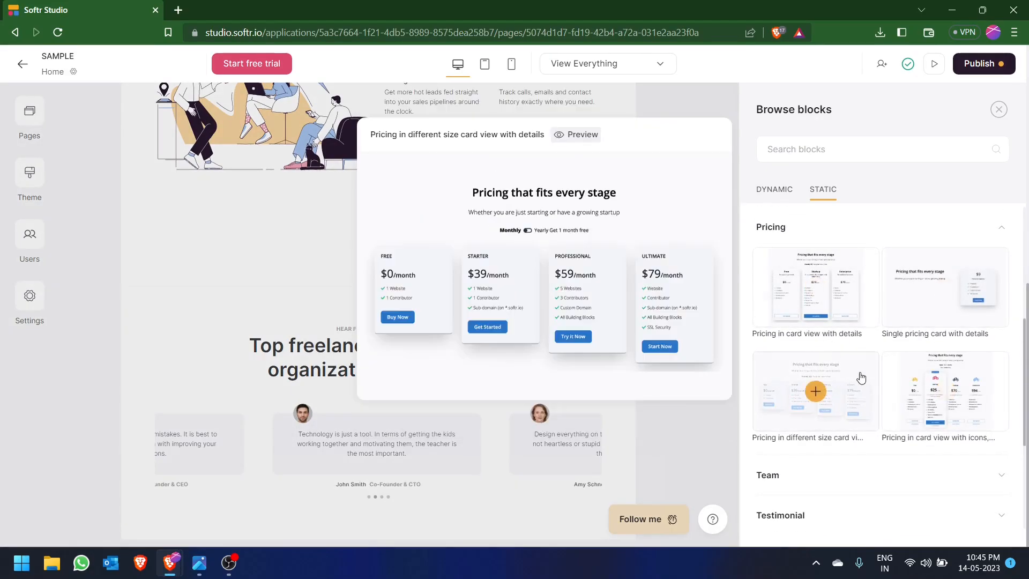
click(816, 290)
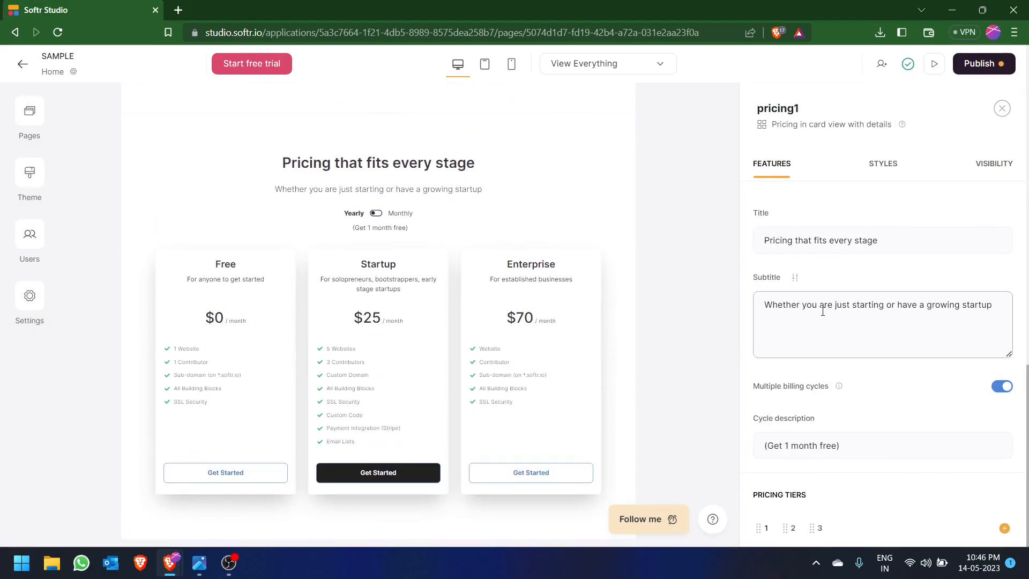
- Add the dynamic "Customizable form" block below the pricing block as the call-to-action
key(alt+Tab)
key(alt+Tab)
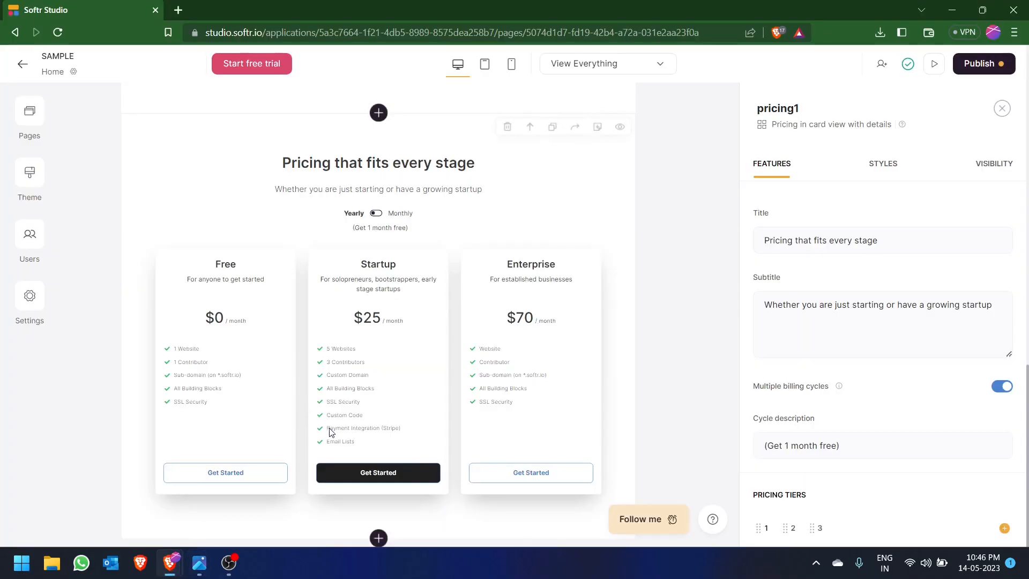
click(378, 537)
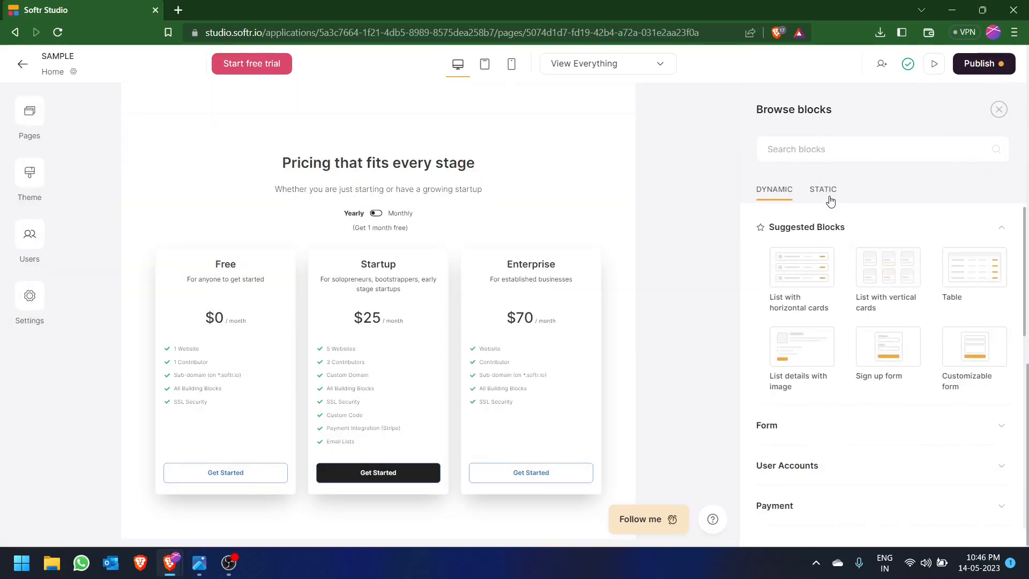
click(884, 425)
scroll(956, 338, down, 1)
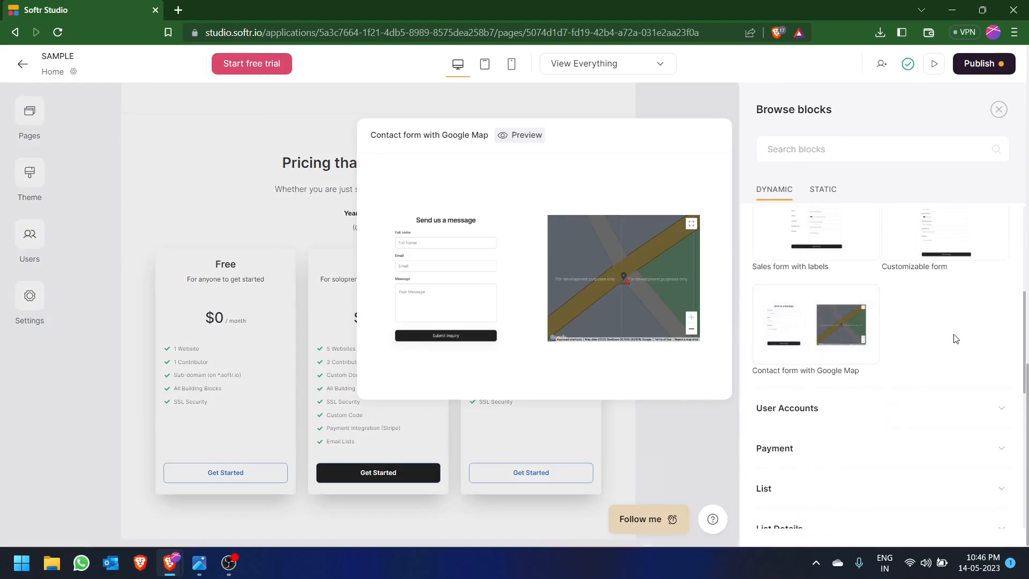
mouse_move(834, 339)
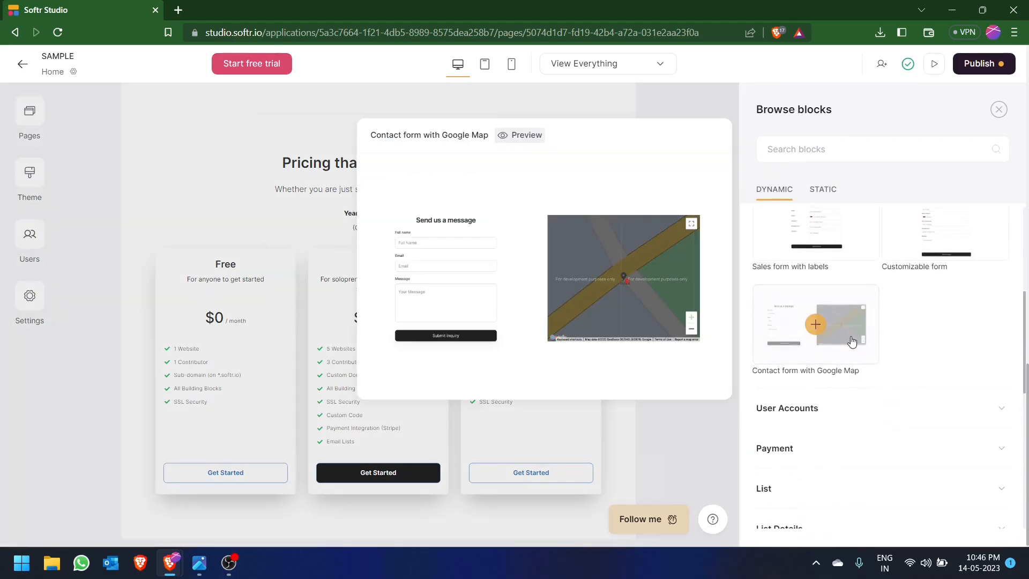
scroll(952, 318, up, 1)
mouse_move(947, 297)
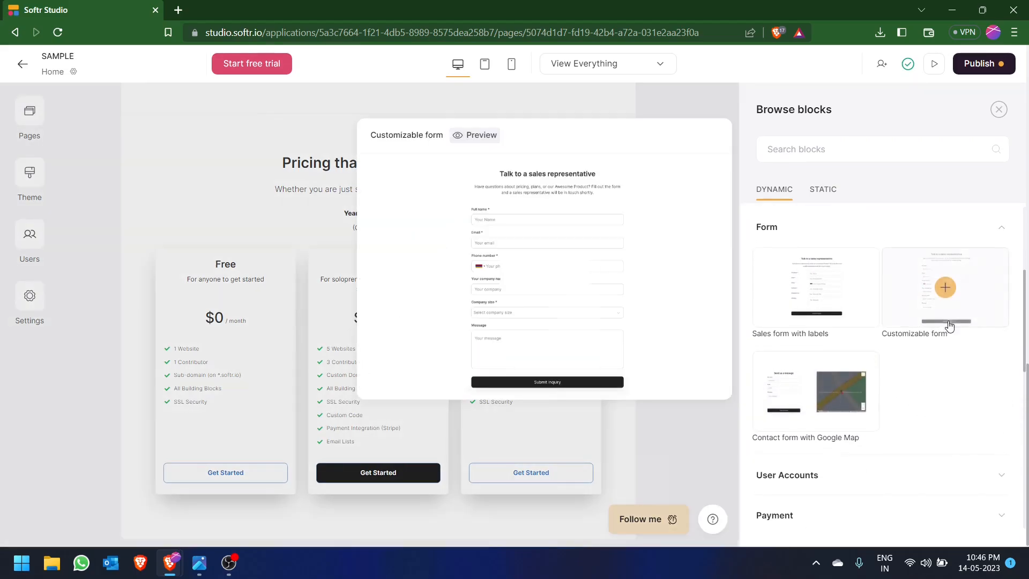
click(945, 289)
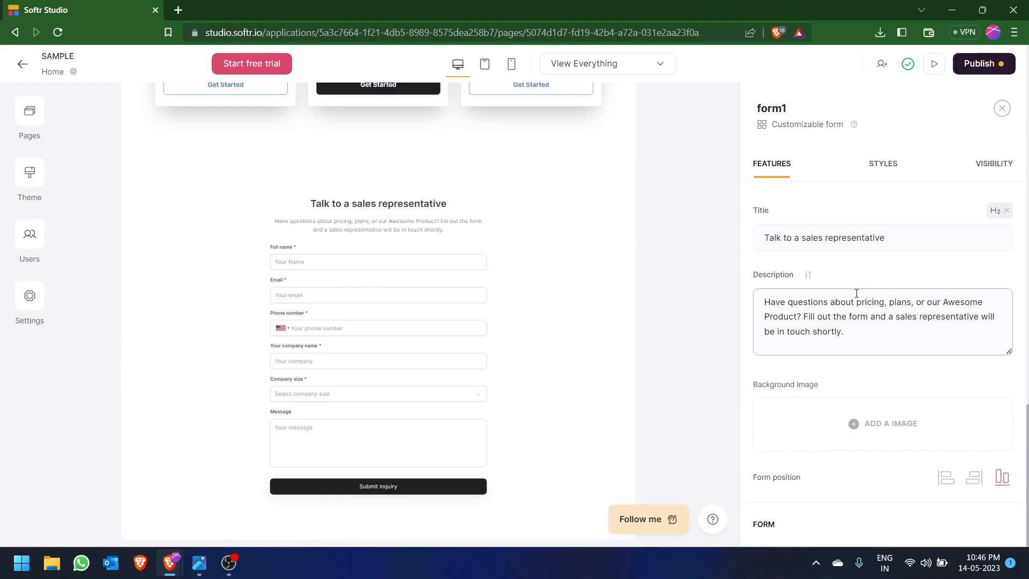
- Set the form's destination to "Send to data source"
scroll(853, 302, down, 5)
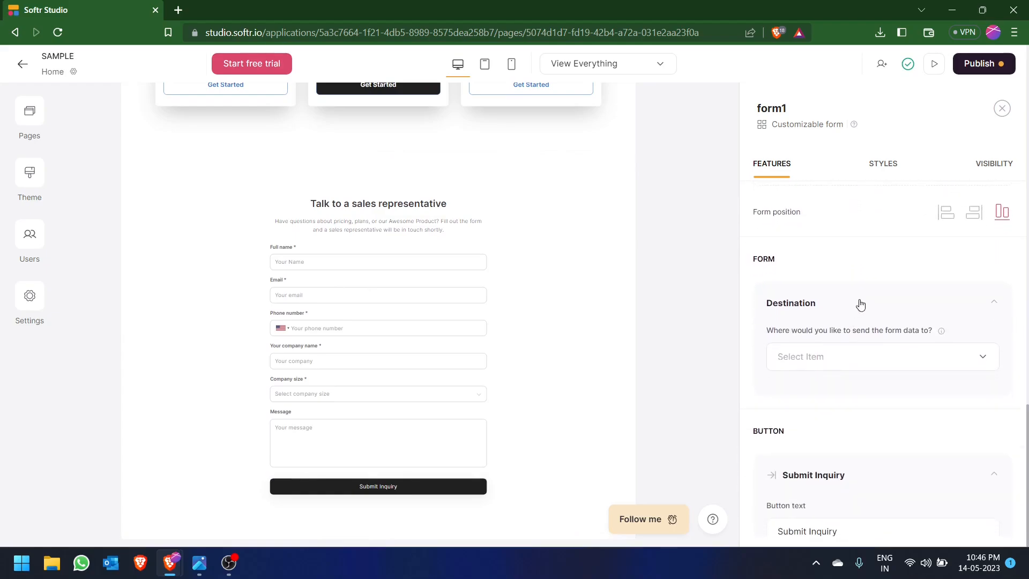
scroll(885, 272, up, 1)
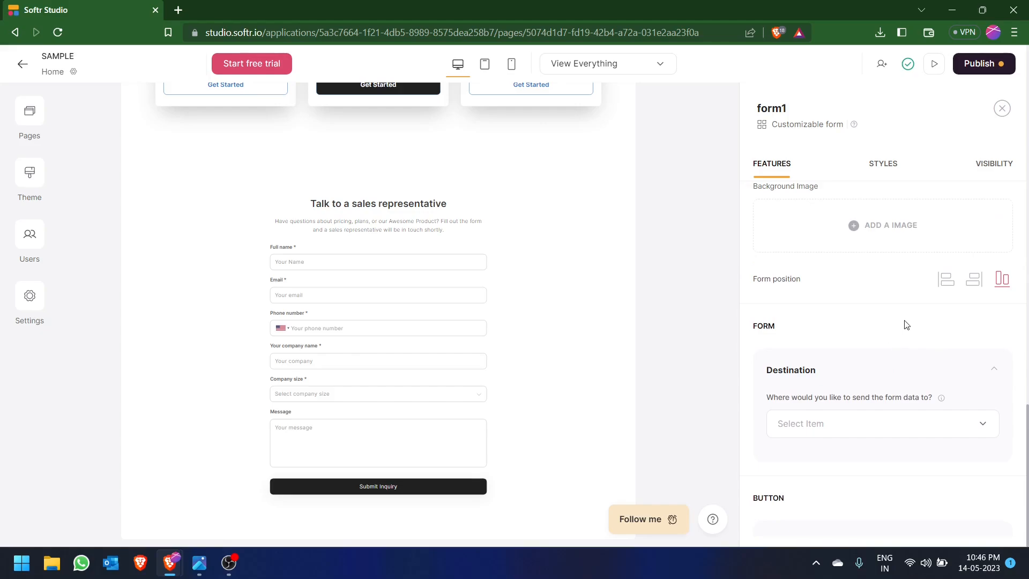
click(982, 426)
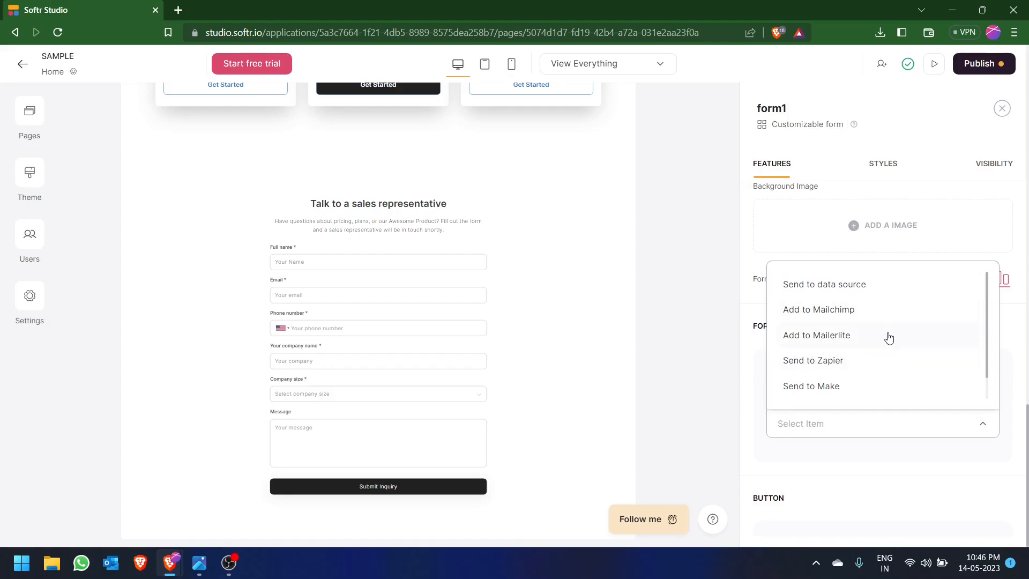
click(881, 295)
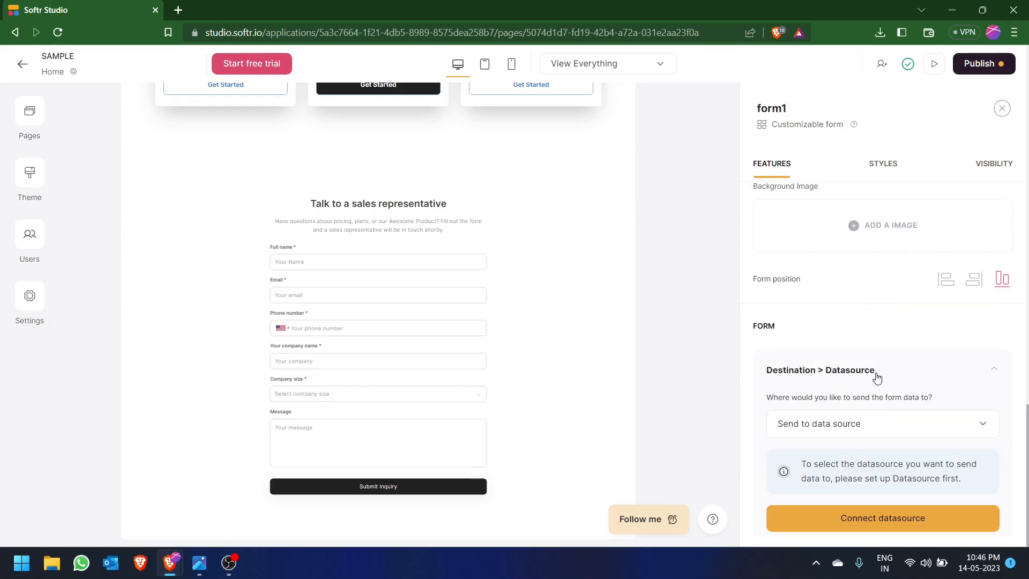
- Connect Google Sheets as the form's data source, choosing the first listed Google account and granting Softr access
scroll(879, 356, down, 2)
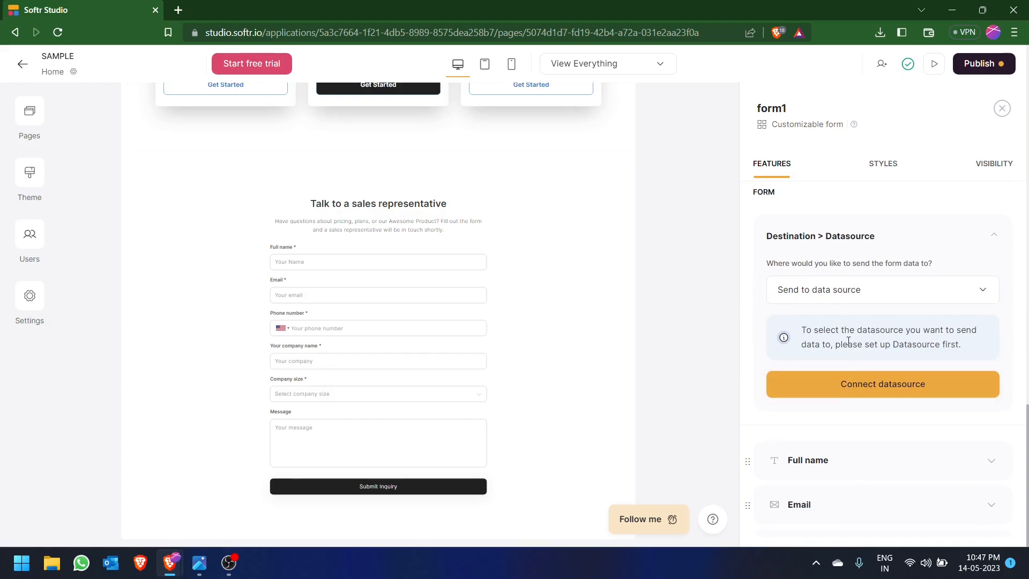
click(882, 393)
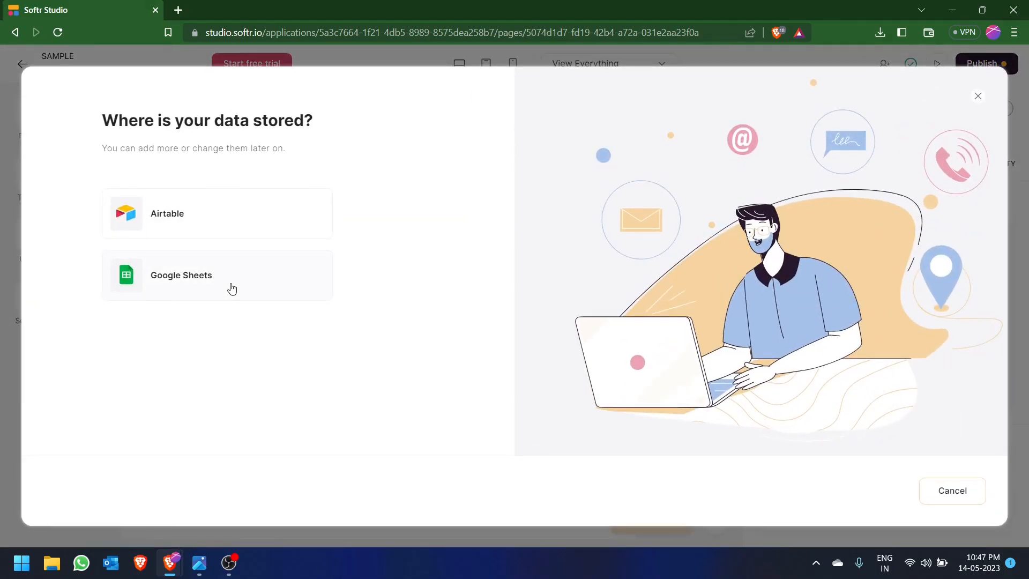
click(232, 289)
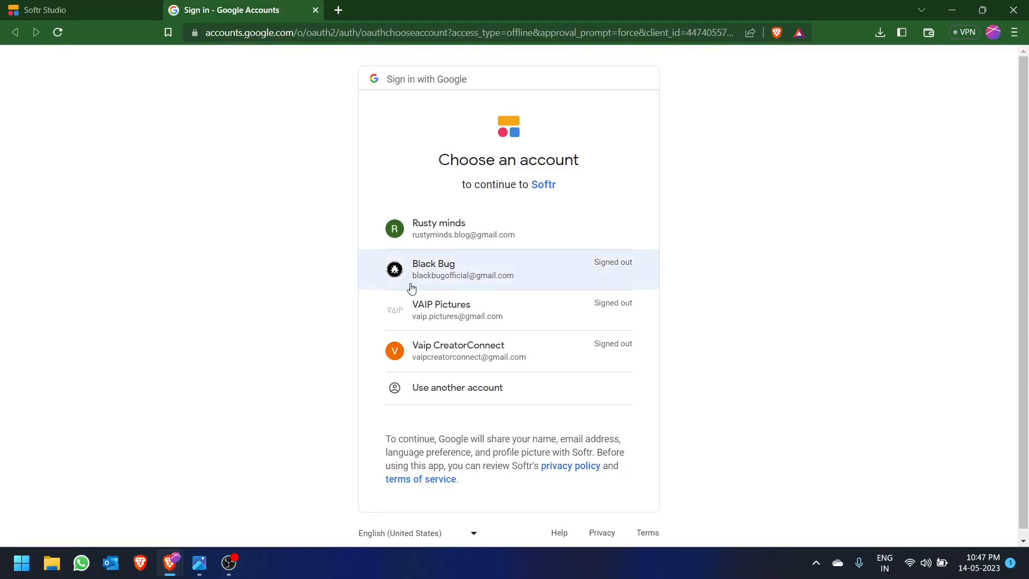
click(517, 228)
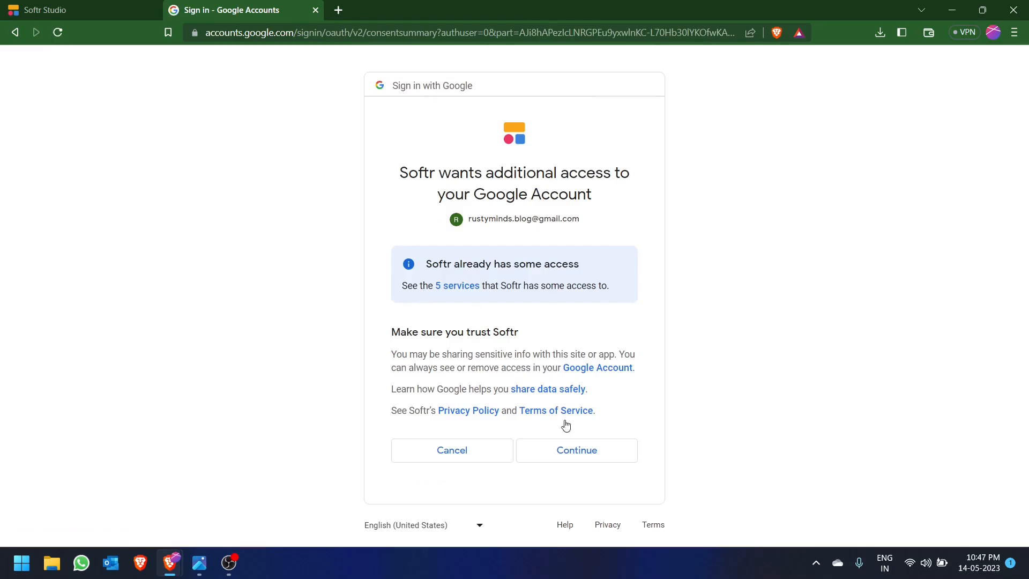
click(578, 453)
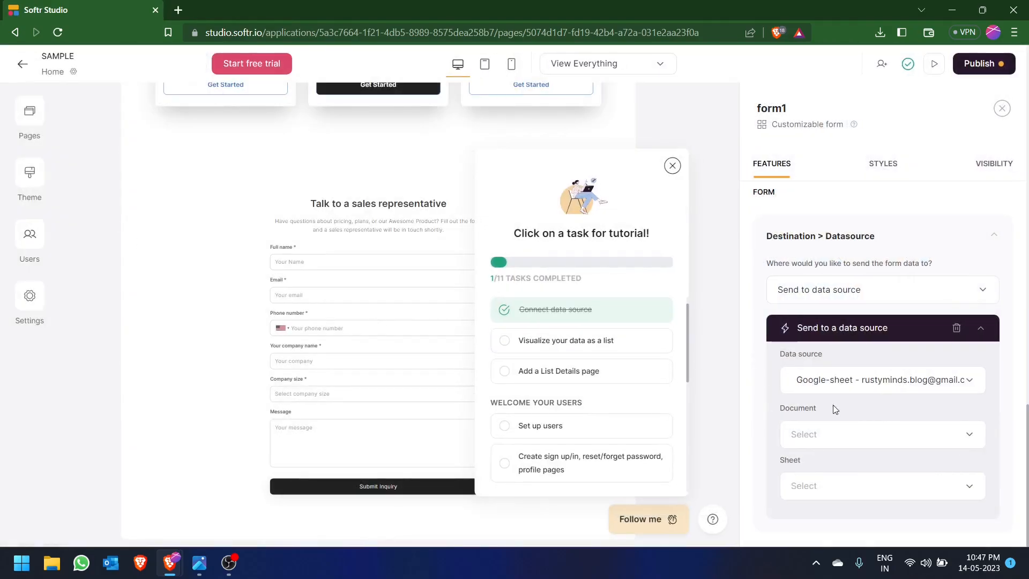
- Check which documents the form's Google Sheets data source offers
scroll(905, 407, down, 1)
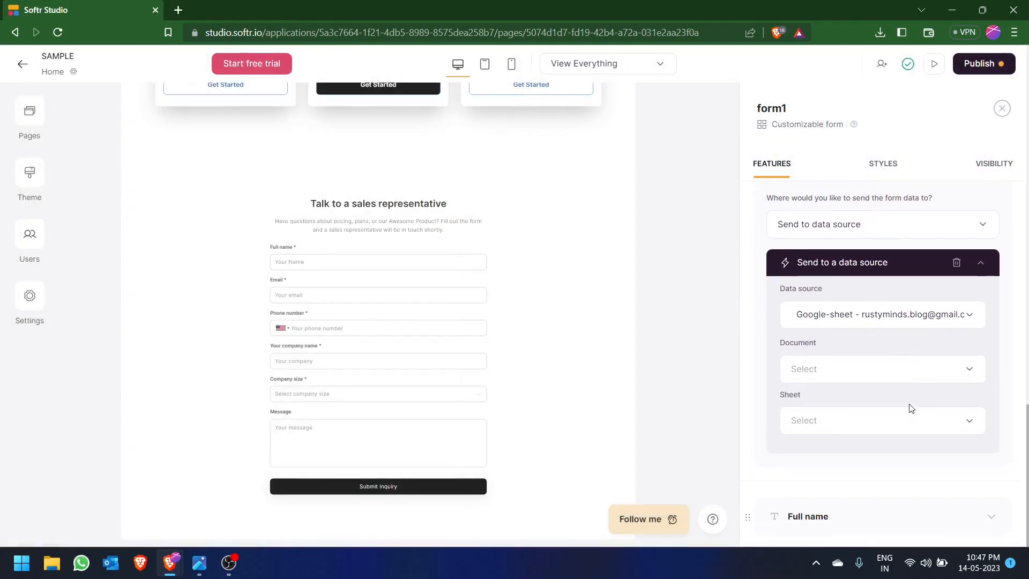
click(876, 375)
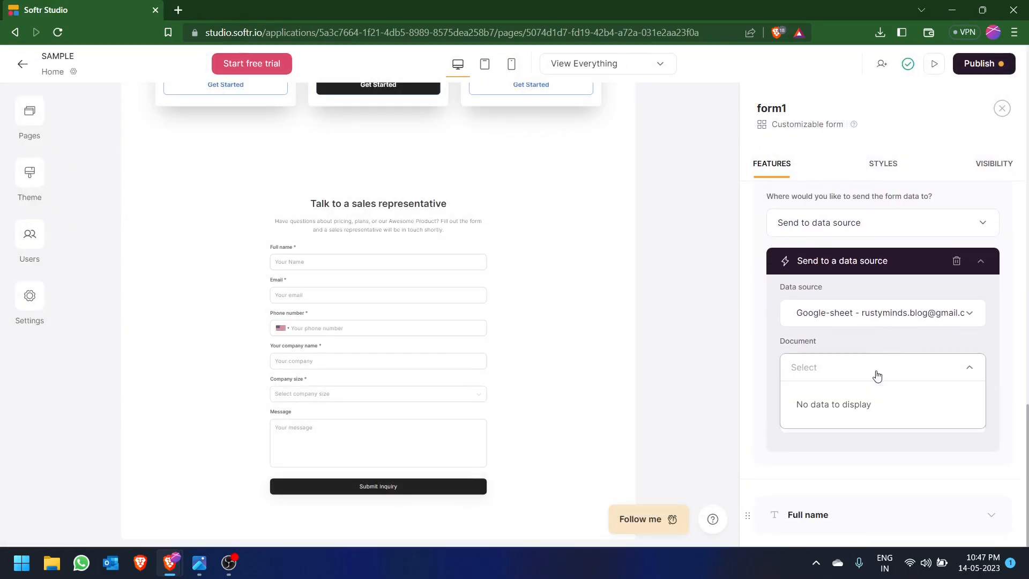
click(819, 375)
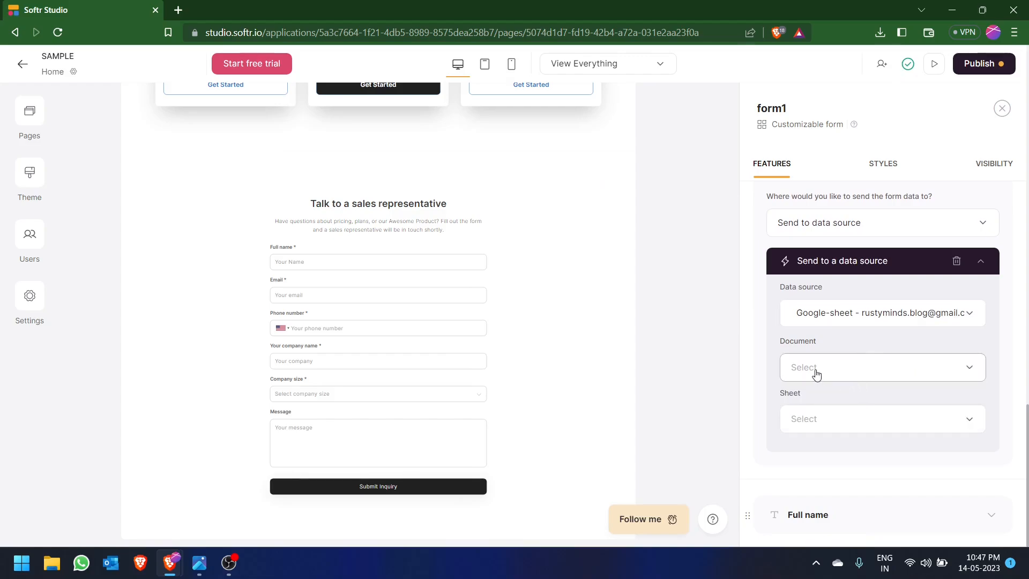
- Switch to Google Sheets, create a blank spreadsheet named "Sample" and return to the spreadsheet list
key(alt+Tab)
key(Tab)
key(Tab)
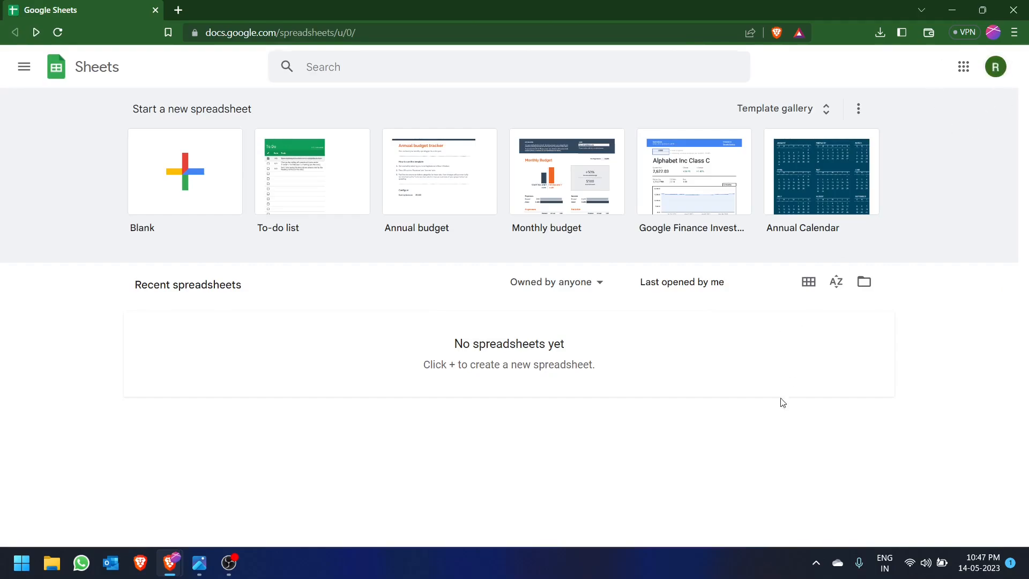
click(185, 161)
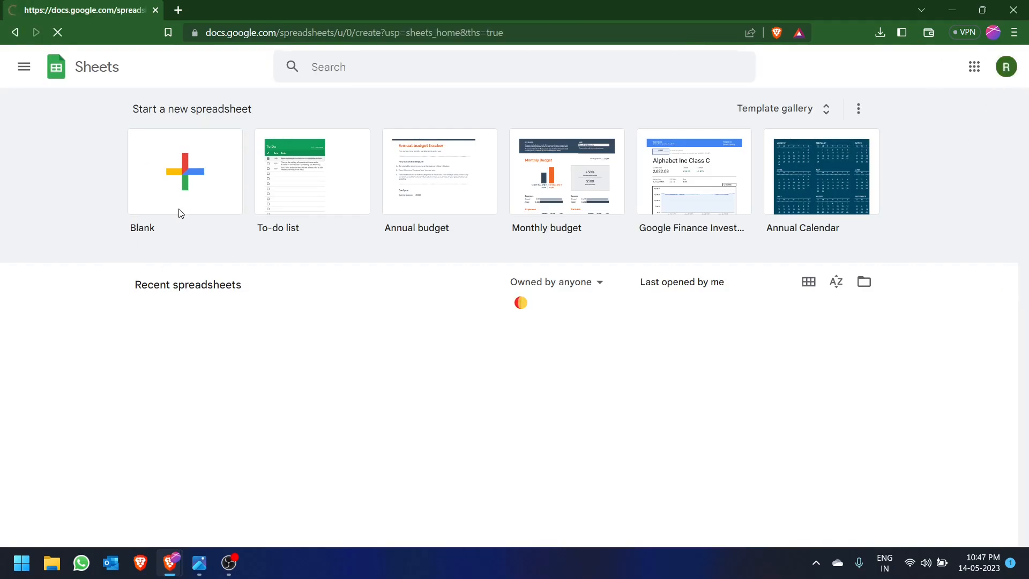
click(133, 60)
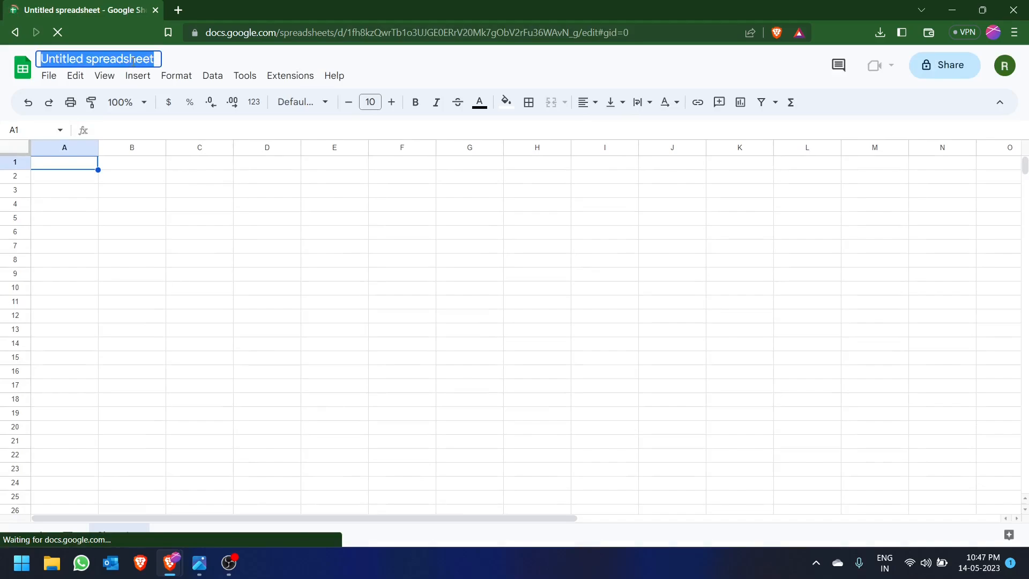
text(Sa)
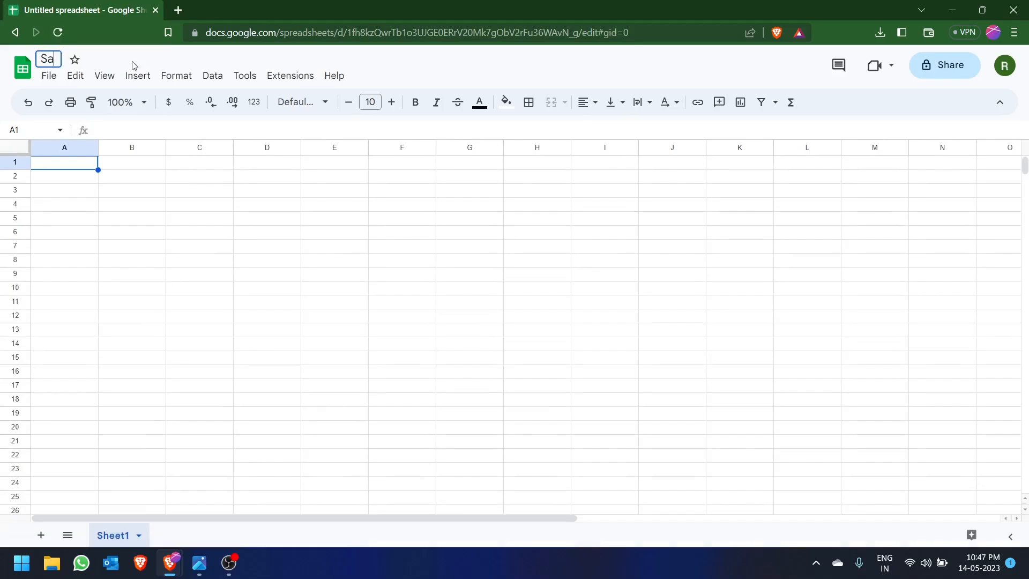
text(mple)
key(Return)
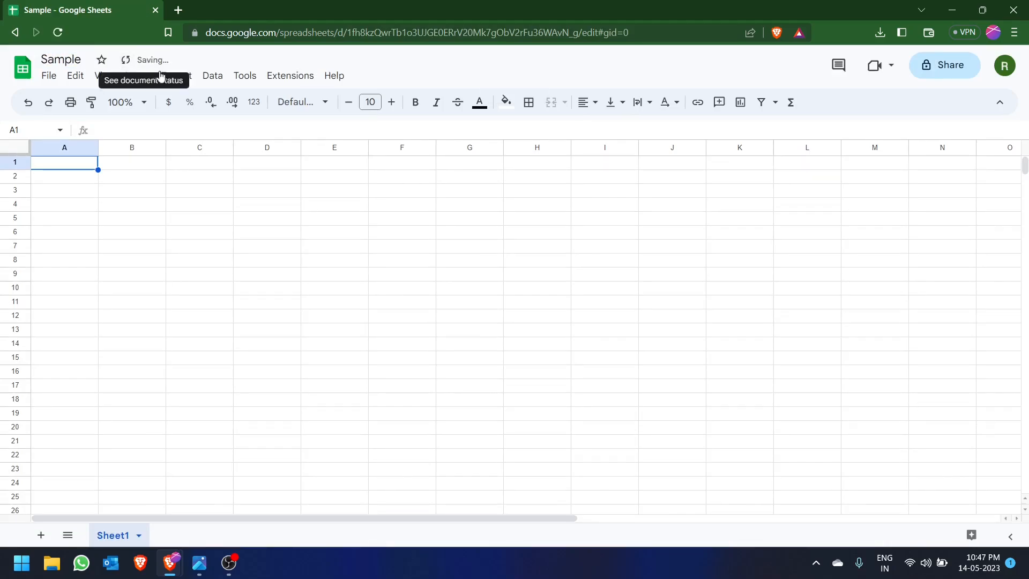
click(15, 32)
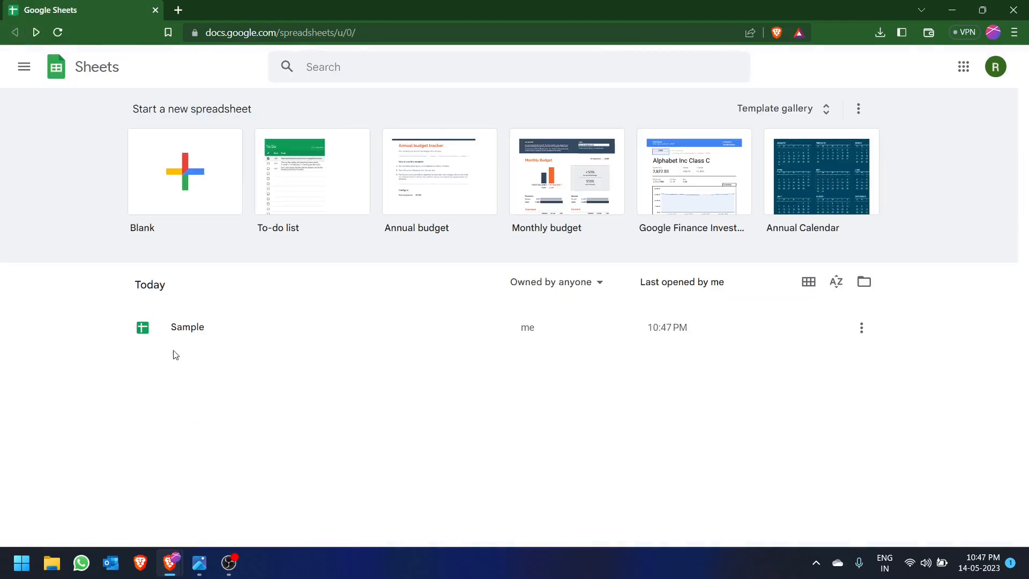
- Switch back to Softr and recheck the form's document choices for the "Sample" spreadsheet
key(alt+Tab)
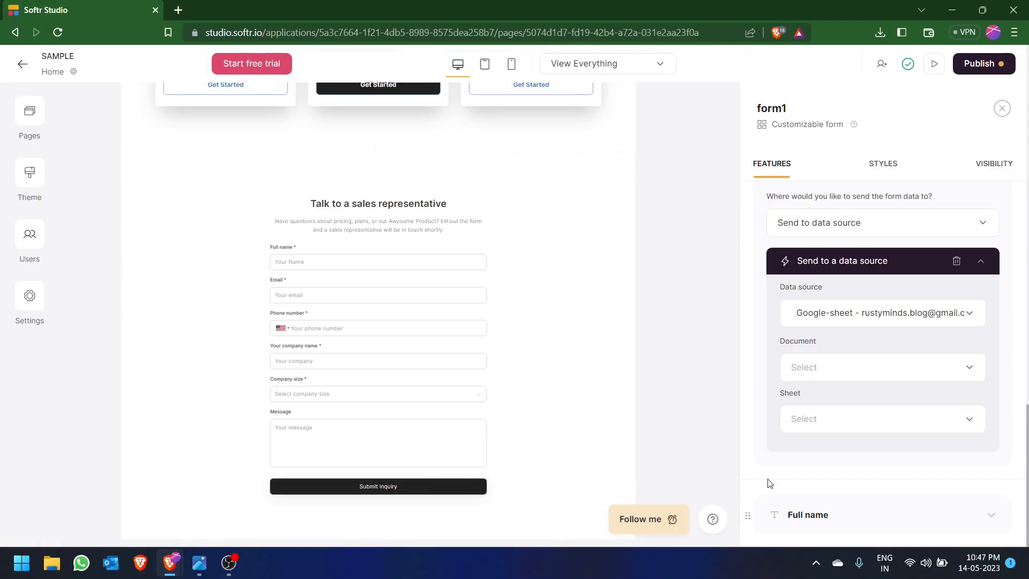
click(825, 366)
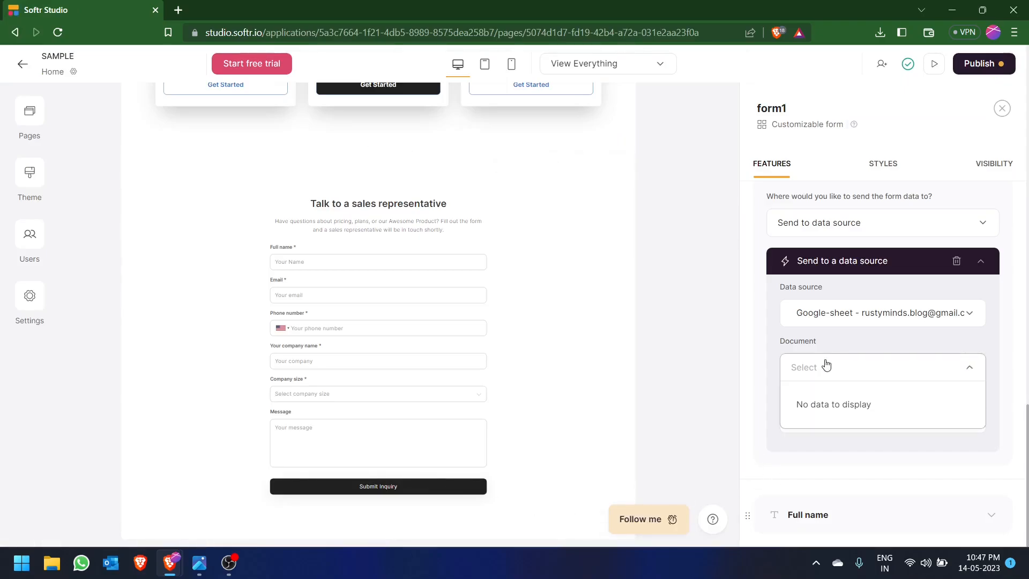
click(929, 372)
click(929, 375)
click(906, 371)
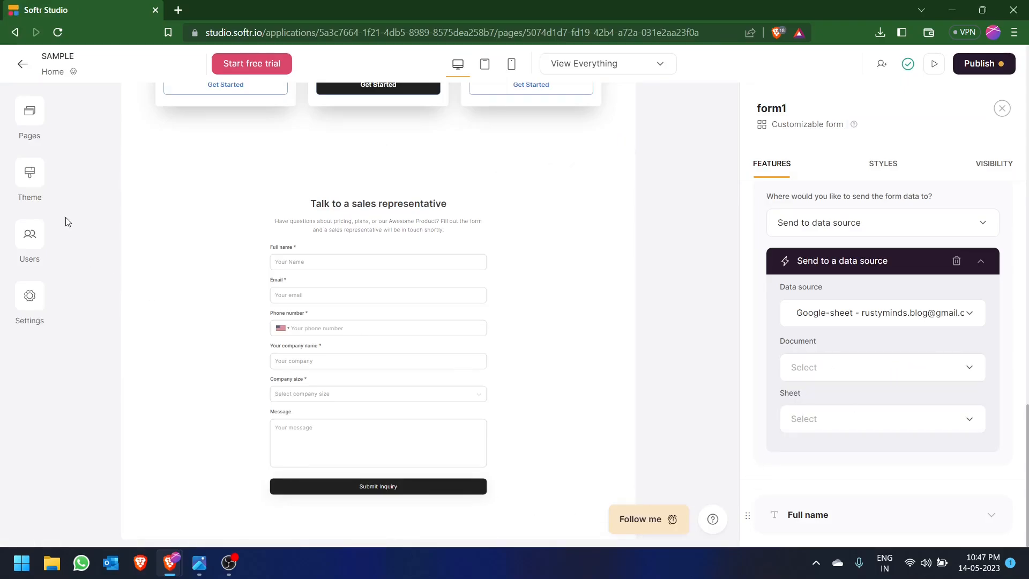
- Reauthorize the app's existing Google Sheets data source from the settings, choosing the Google account and granting Softr additional access
click(40, 300)
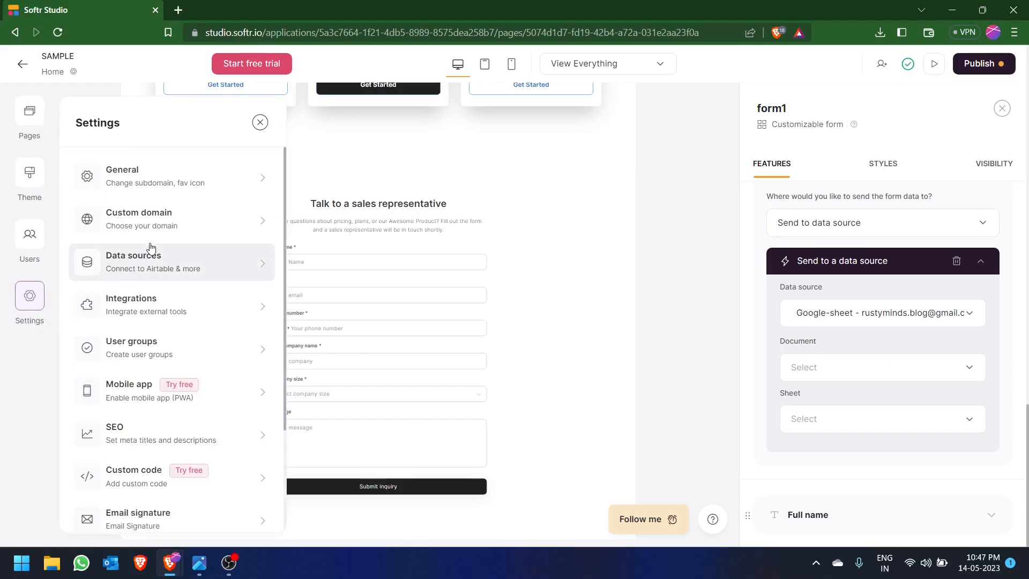
click(172, 263)
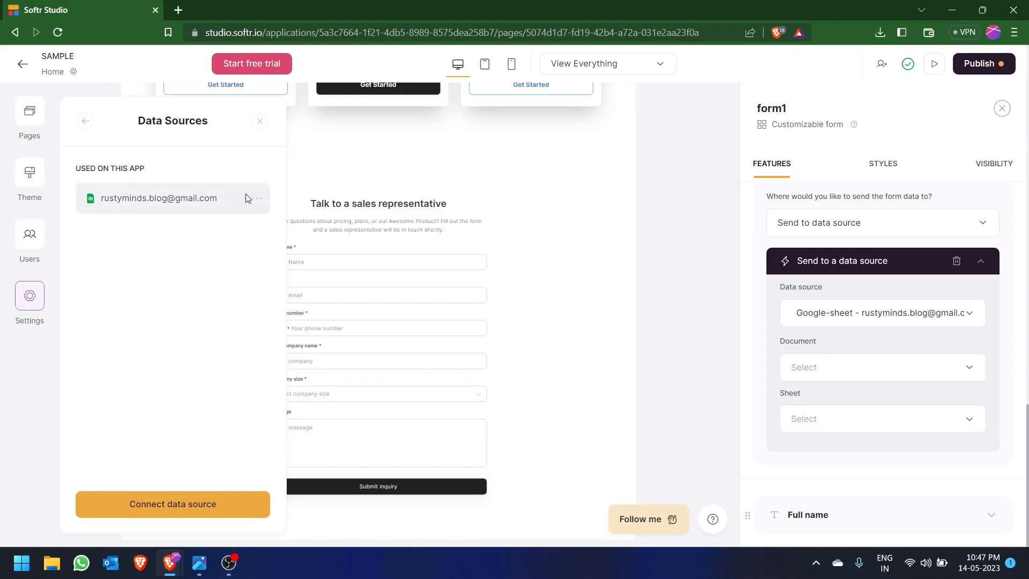
click(258, 200)
click(231, 232)
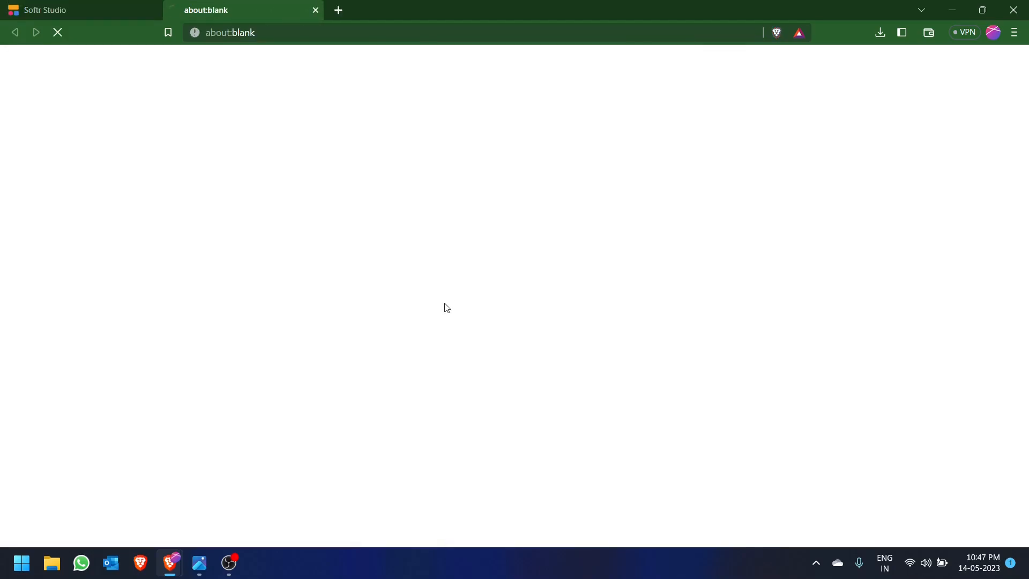
click(503, 229)
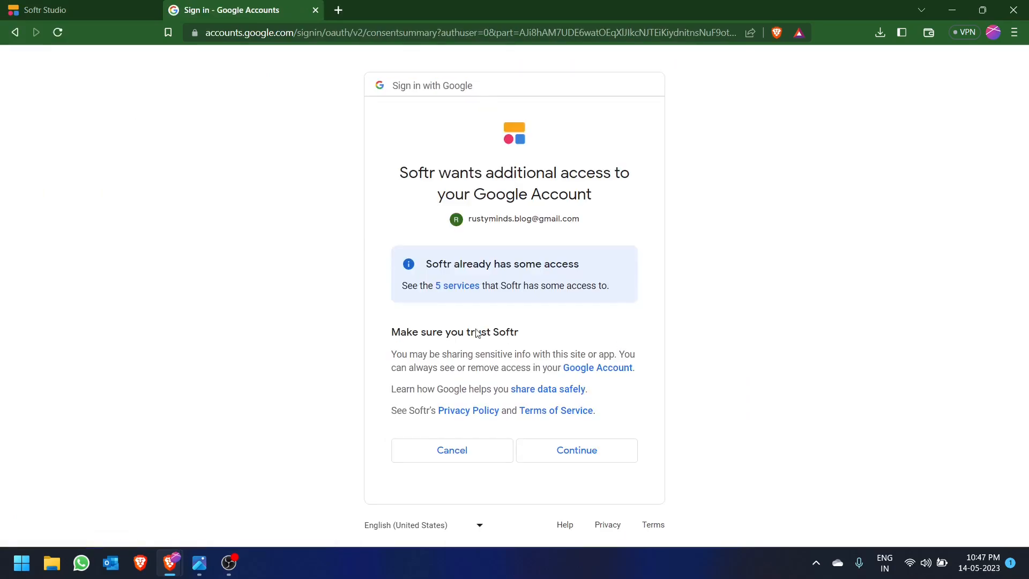
click(565, 450)
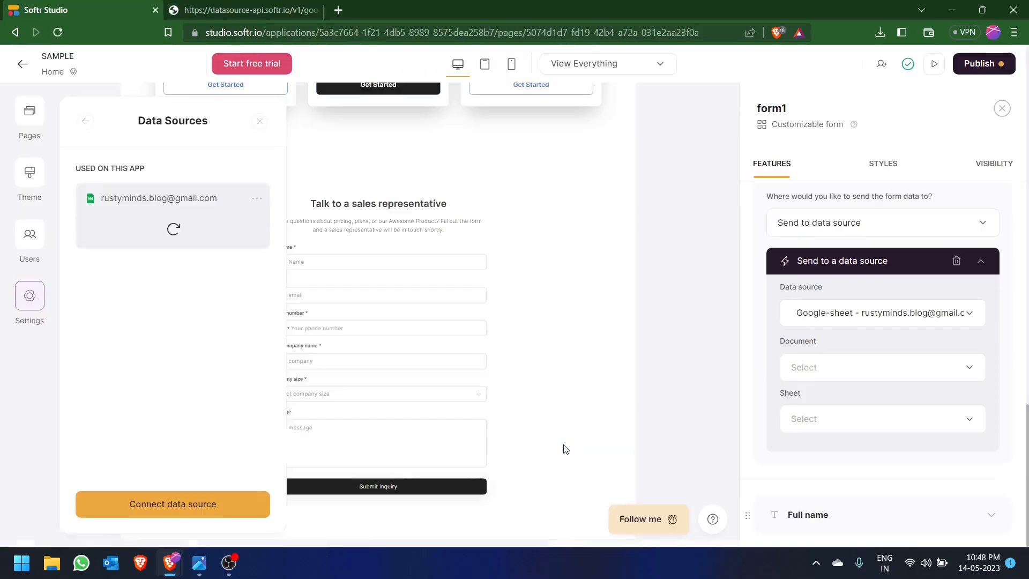
click(654, 355)
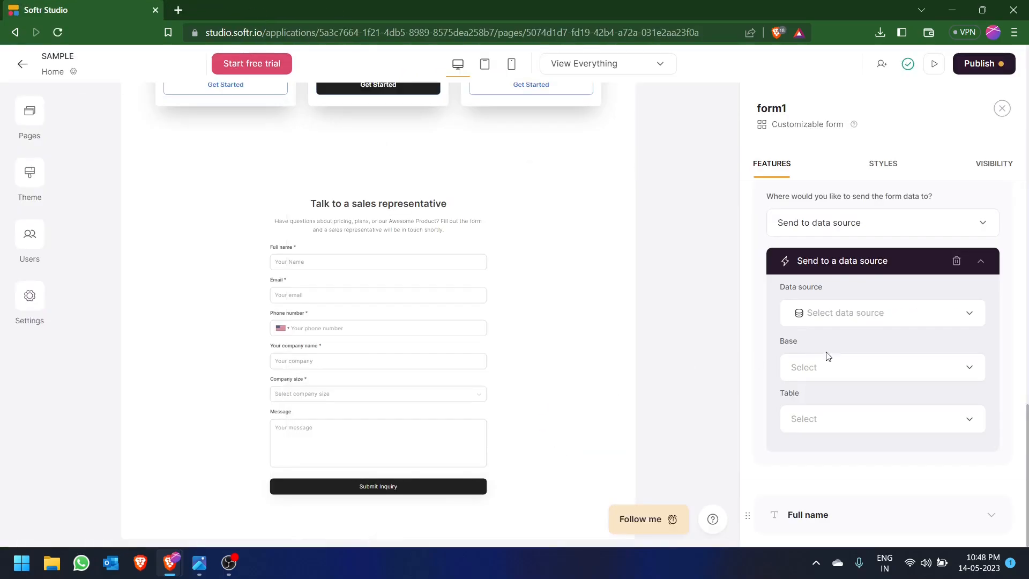
- Set the form's data source to the connected Google Sheets account, with document "Sample" and sheet "Sheet1"
click(831, 362)
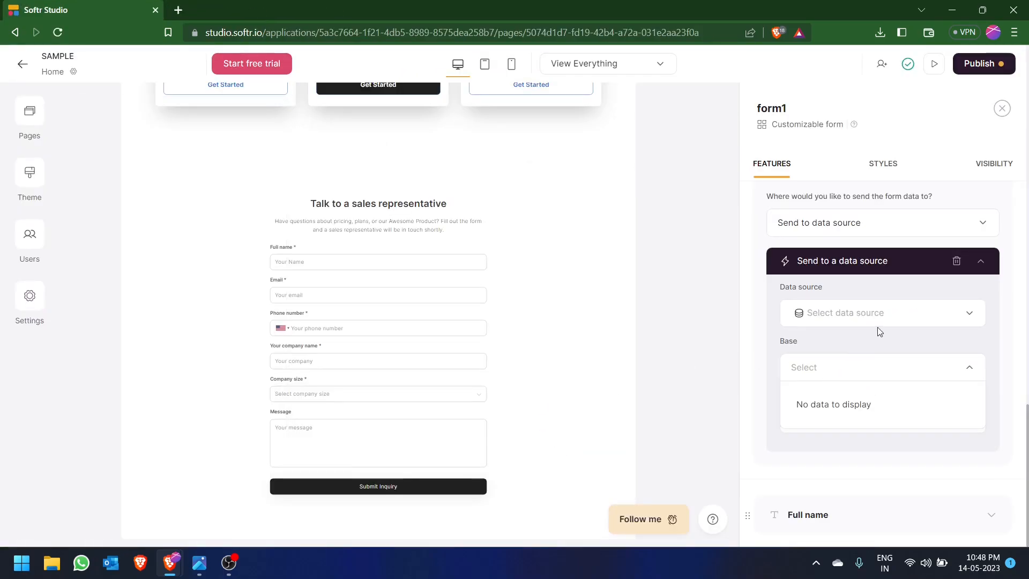
click(875, 322)
click(861, 349)
click(863, 368)
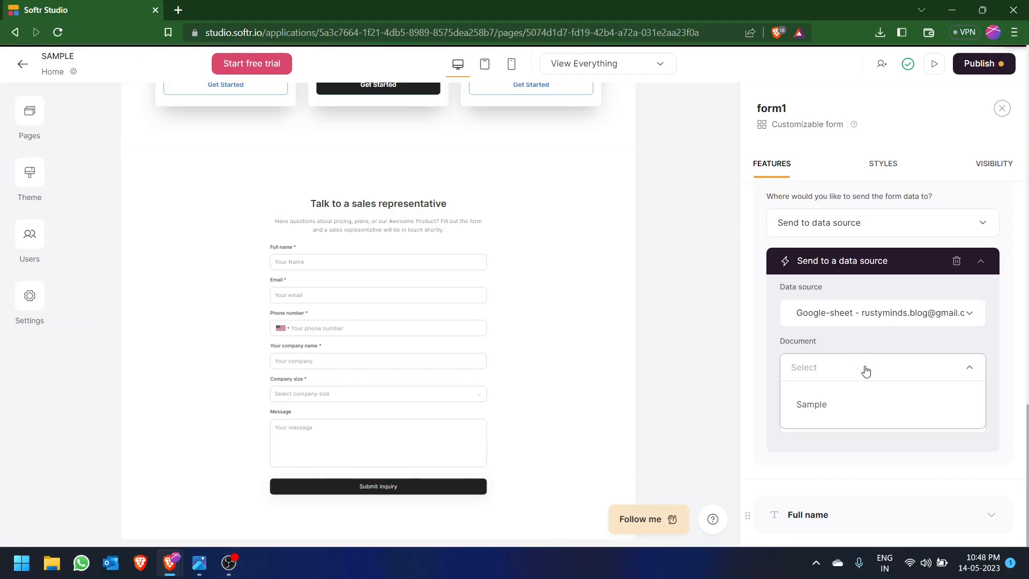
click(828, 408)
click(833, 426)
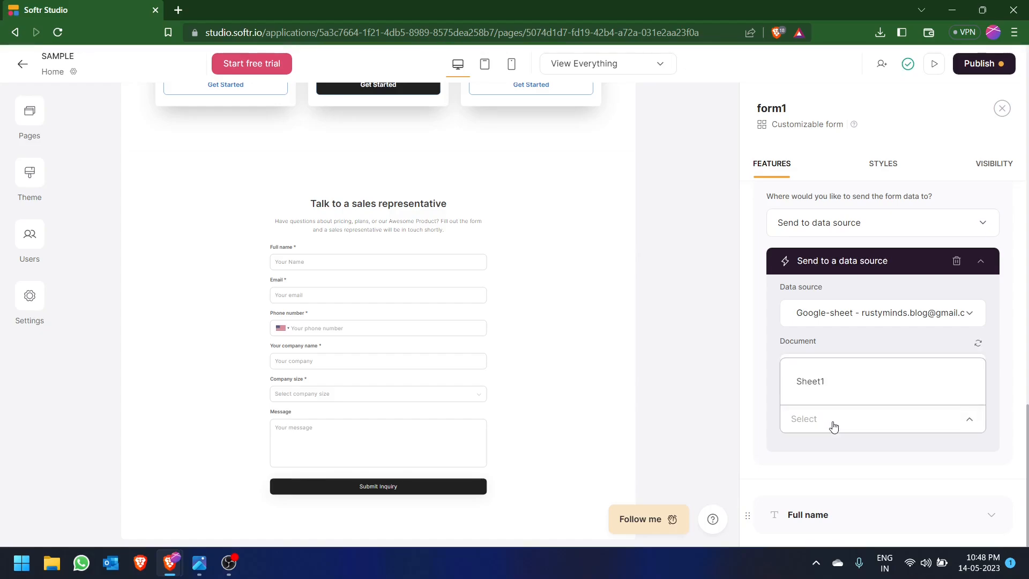
click(815, 388)
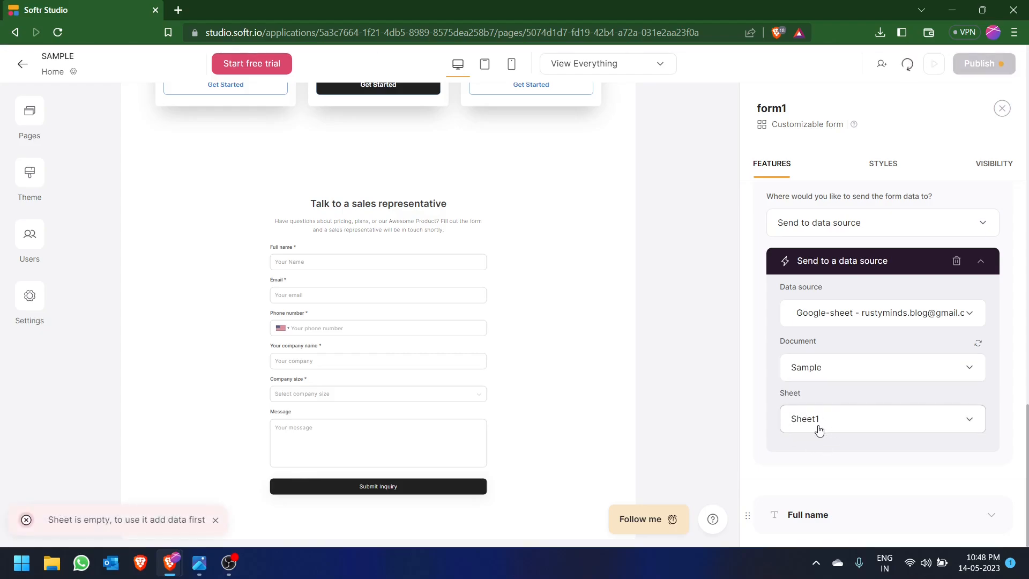
- Switch to Google Sheets, inspect Sheet1 of the "Sample" spreadsheet and return to Softr
key(alt+Tab)
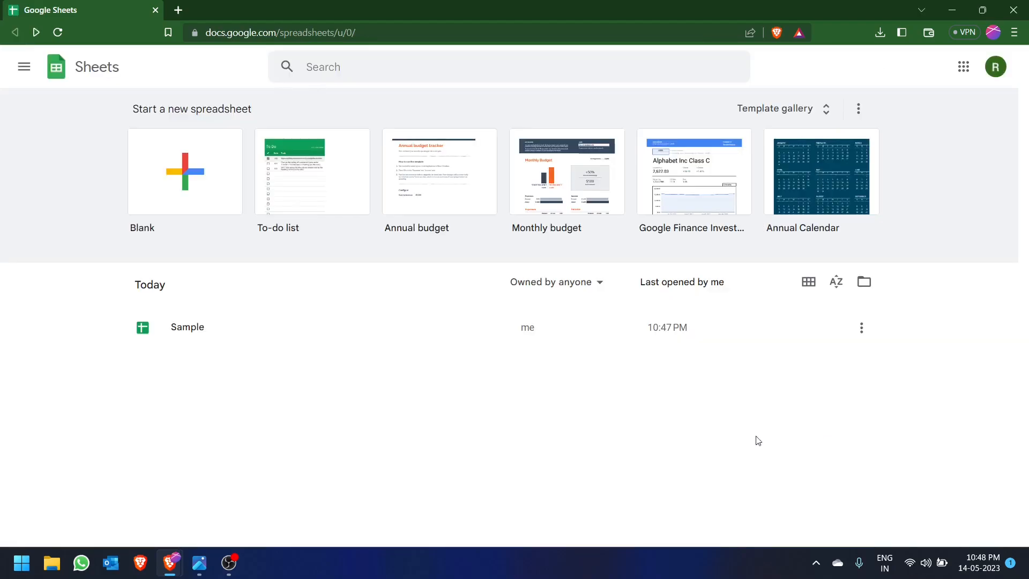
click(232, 335)
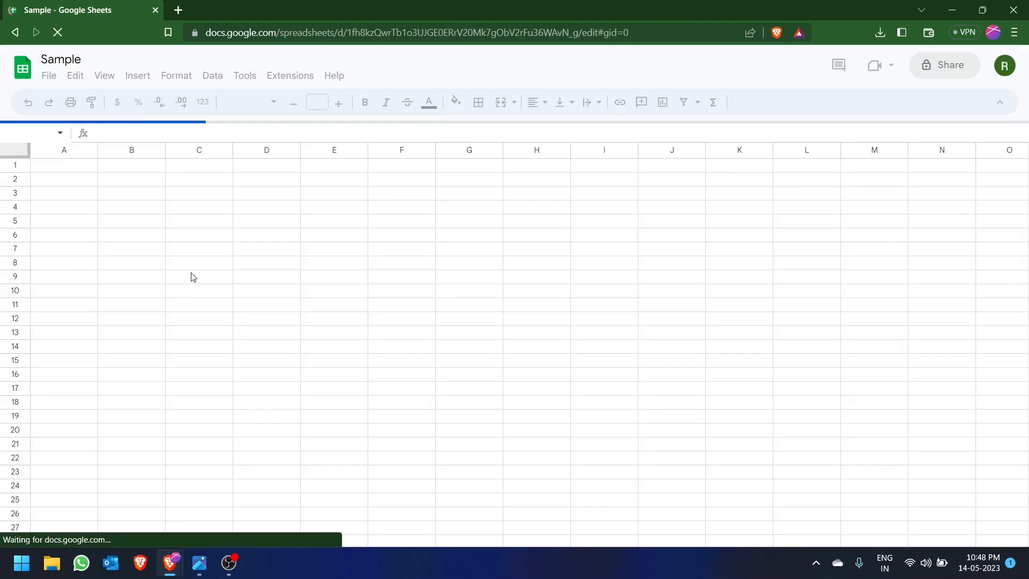
scroll(178, 260, down, 1)
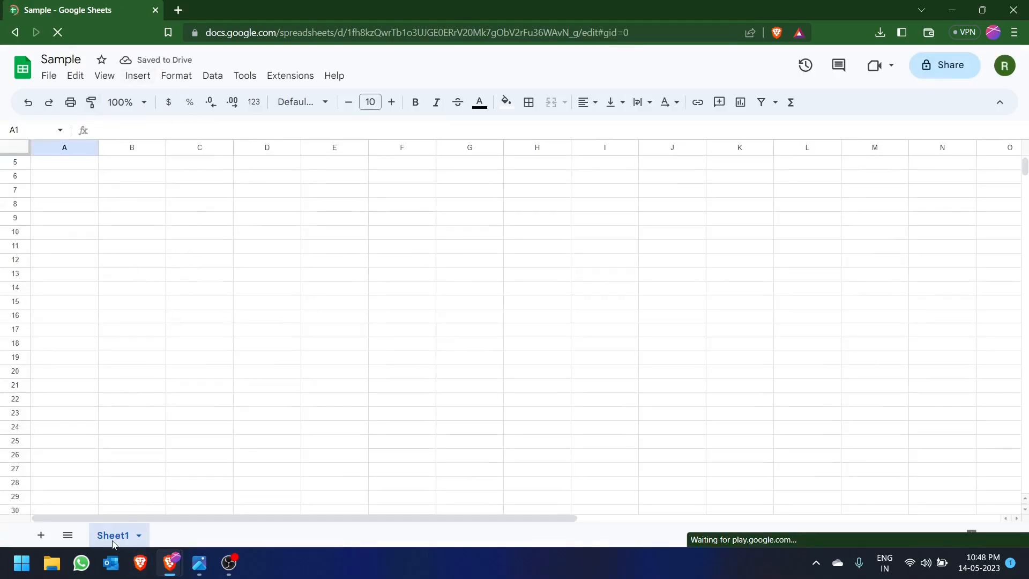
key(alt+Tab)
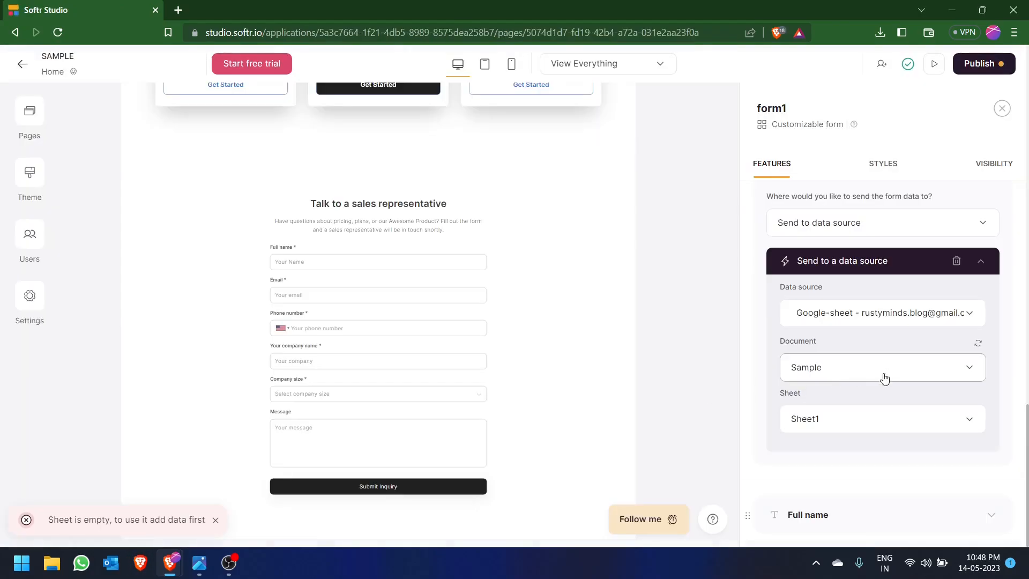
- Delete the Phone number, Your company name, Company size and Message fields from the form
scroll(809, 375, down, 2)
scroll(836, 396, down, 1)
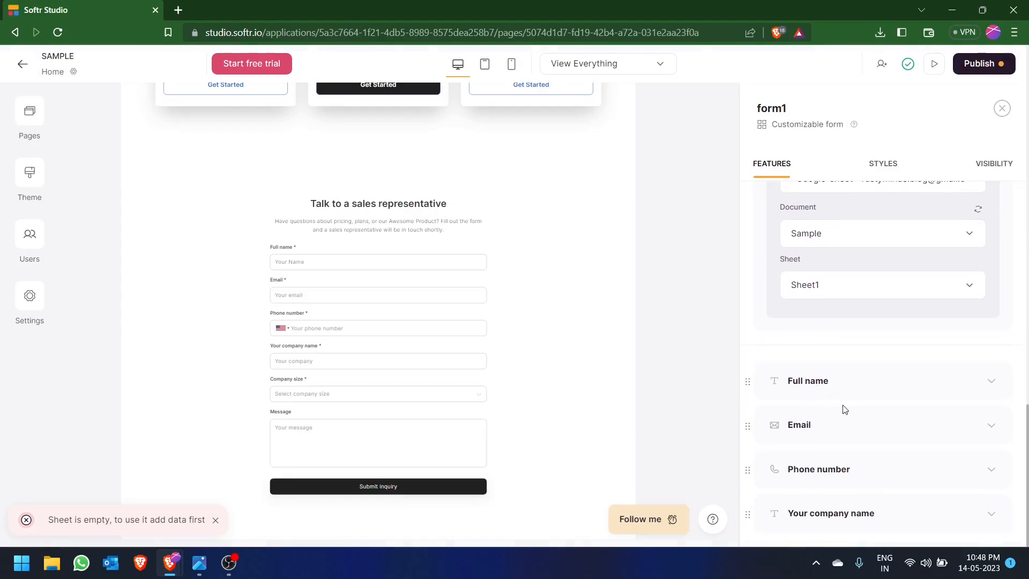
scroll(847, 400, down, 2)
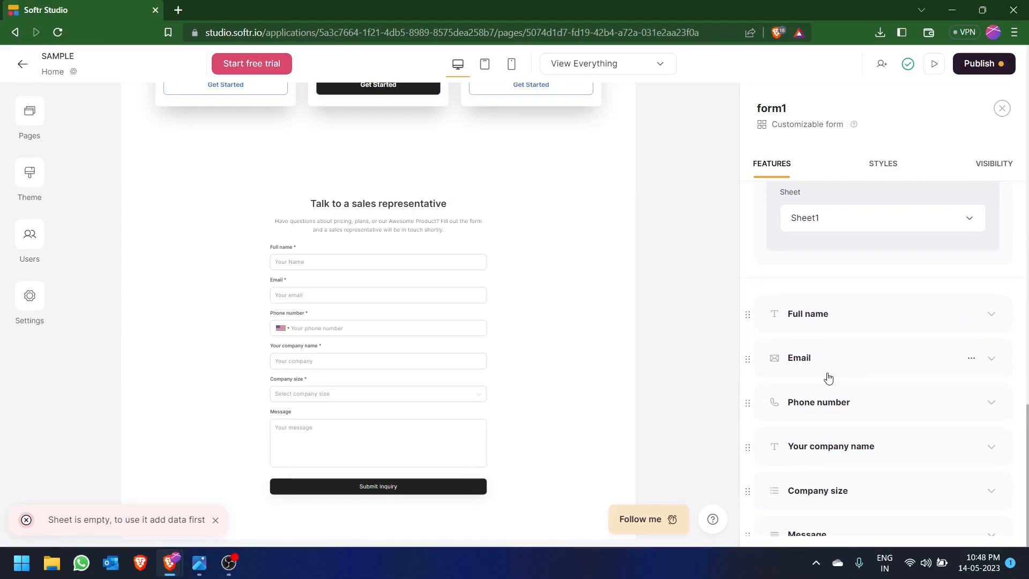
scroll(873, 342, down, 2)
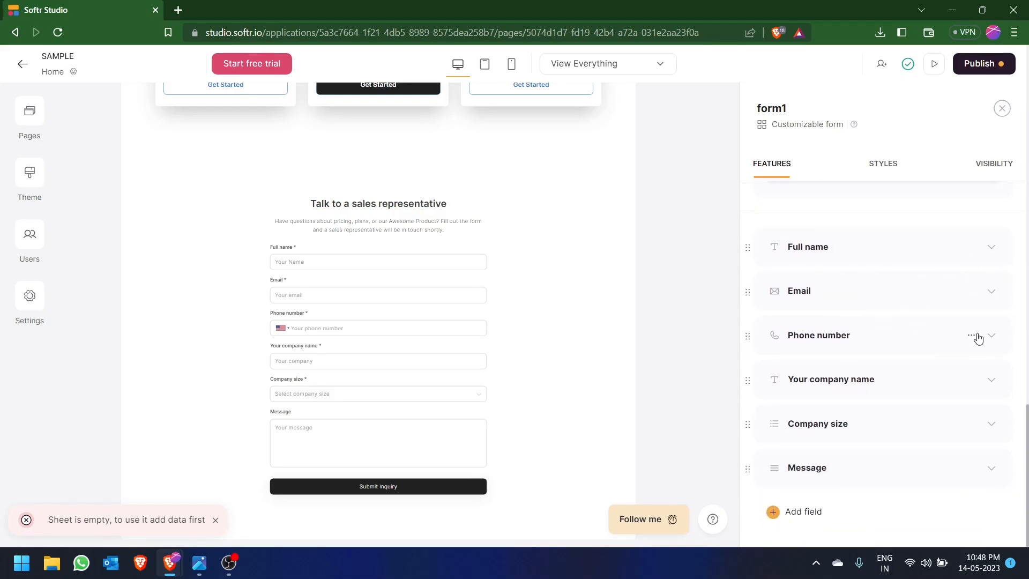
click(971, 336)
click(943, 415)
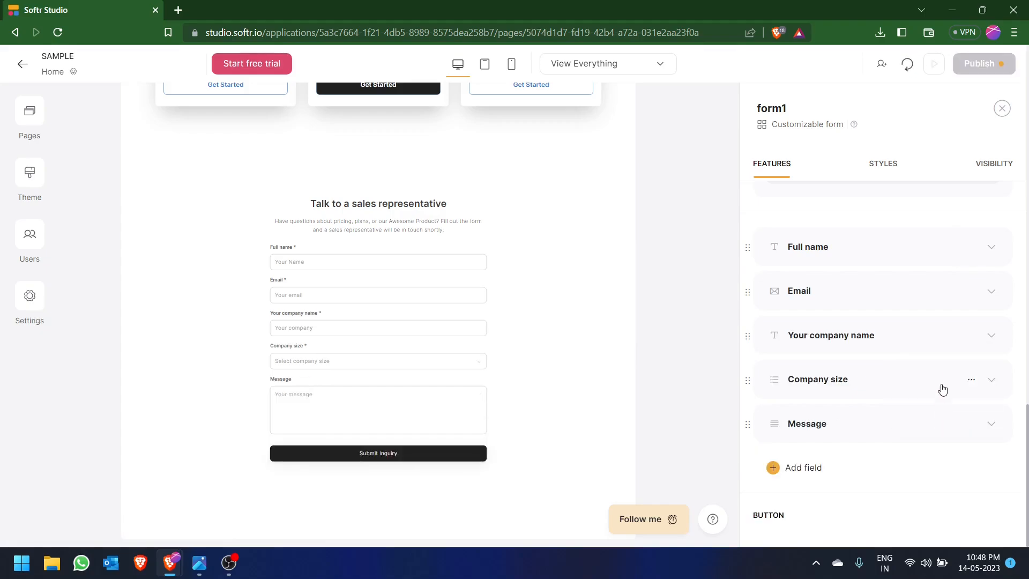
click(971, 334)
click(935, 415)
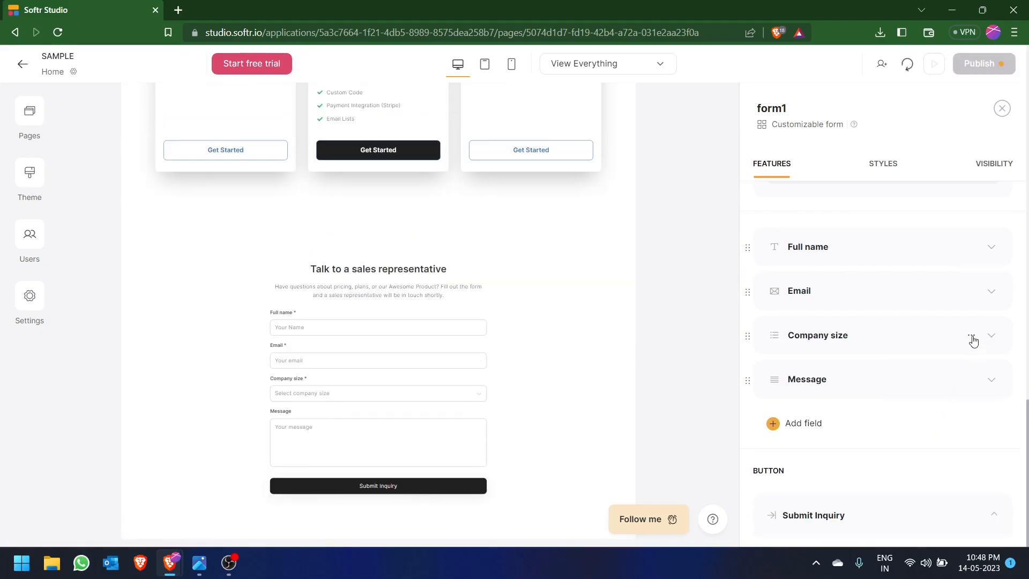
click(971, 335)
click(937, 413)
click(971, 336)
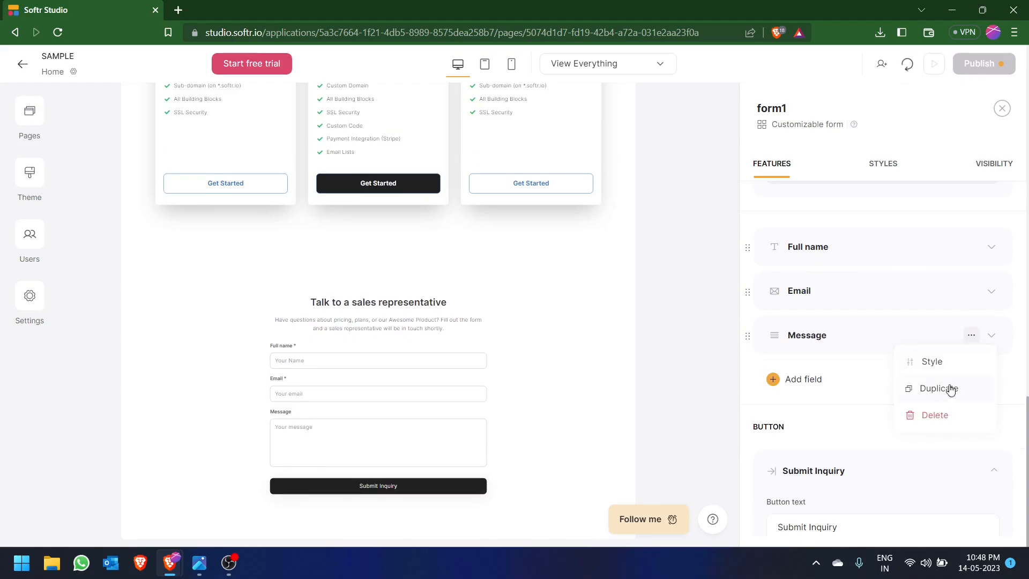
click(938, 414)
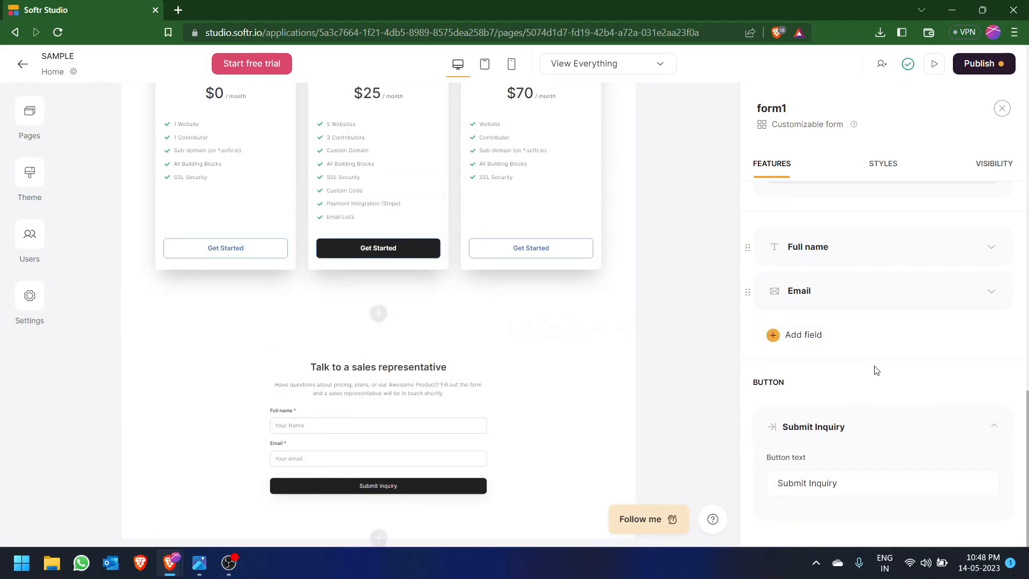
- Examine the input types offered for the form's Full name field, keeping Text selected
click(992, 253)
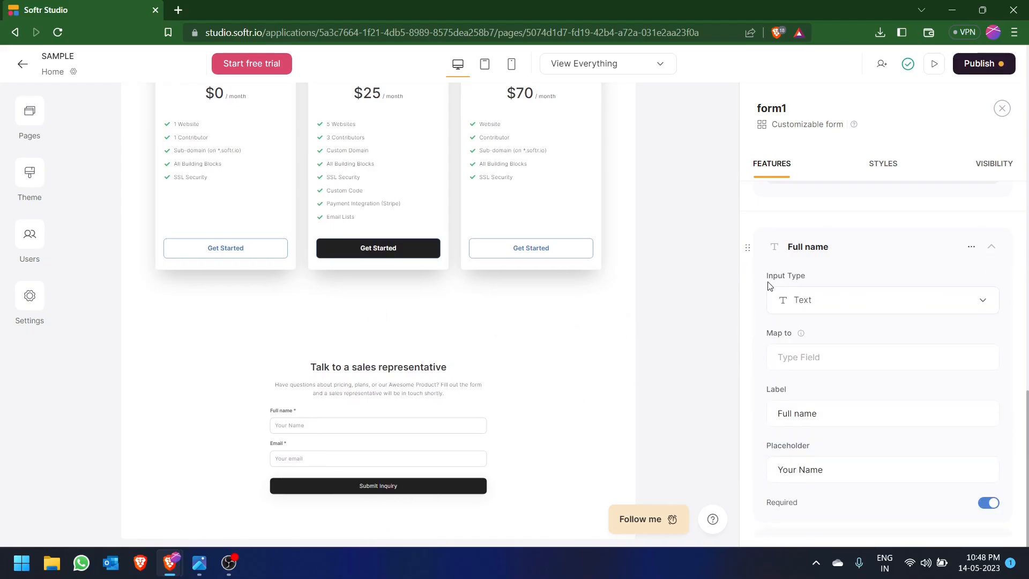
click(823, 305)
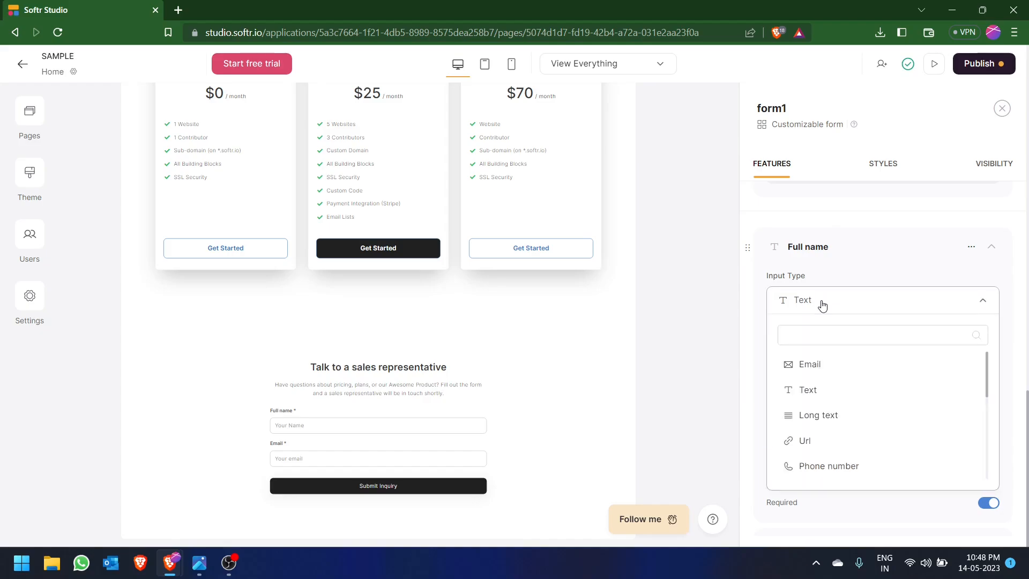
scroll(851, 403, down, 5)
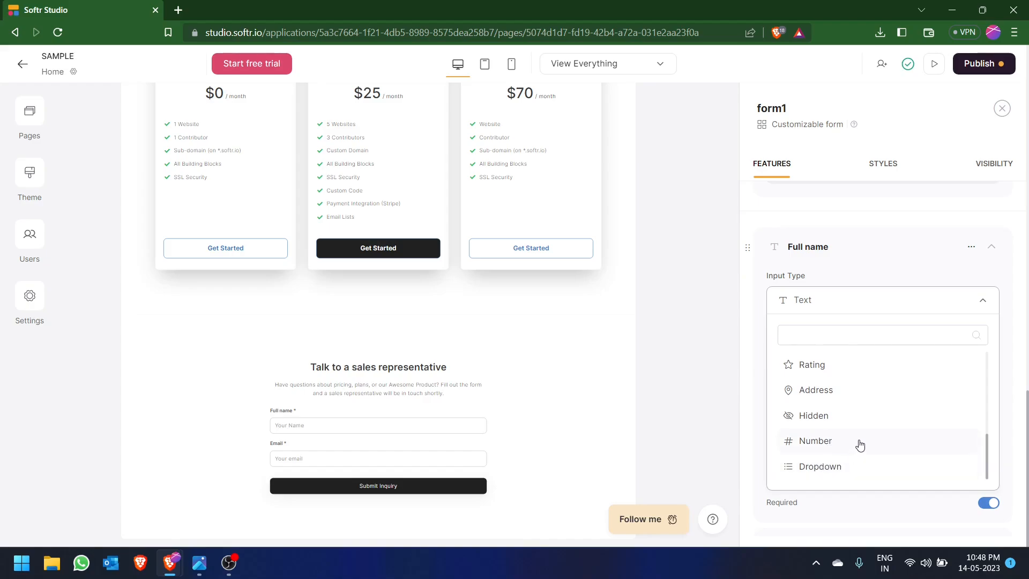
scroll(859, 444, up, 5)
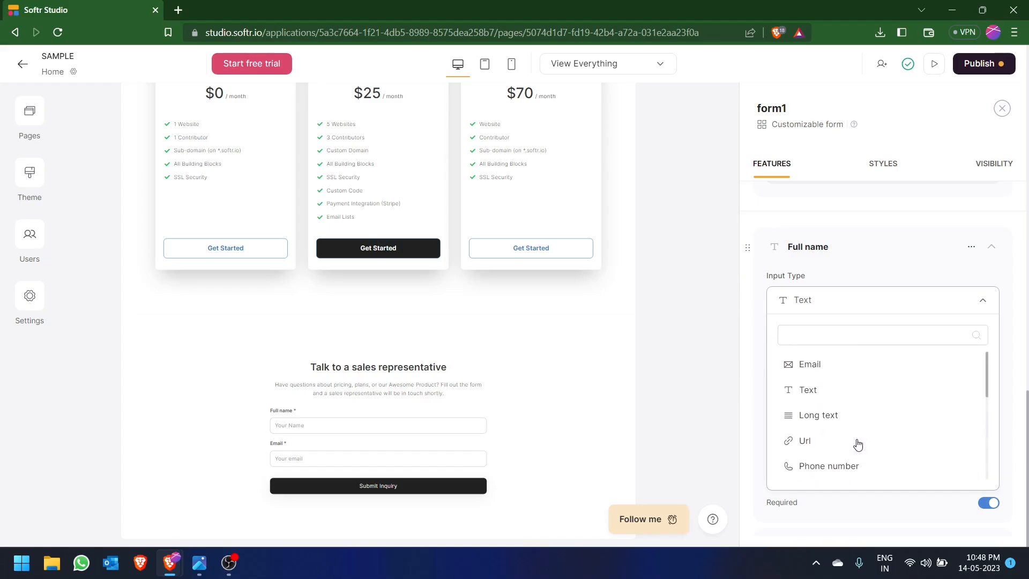
scroll(849, 386, down, 2)
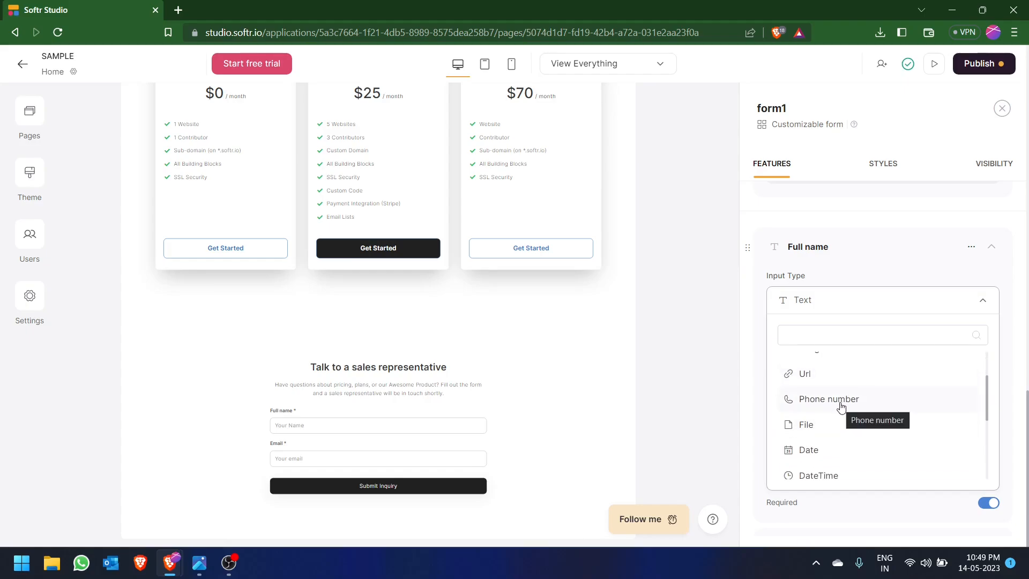
scroll(849, 427, down, 2)
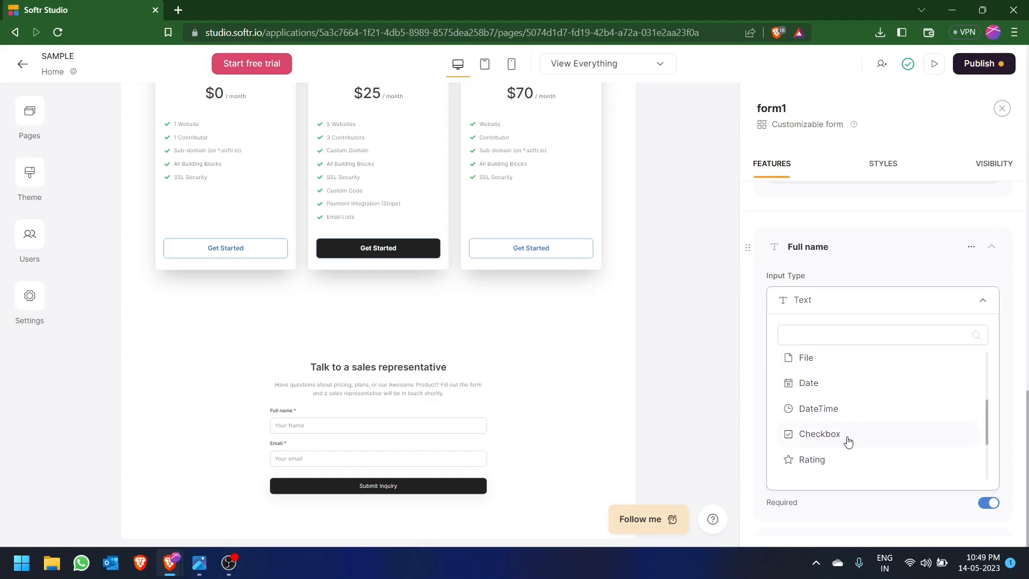
scroll(806, 406, up, 3)
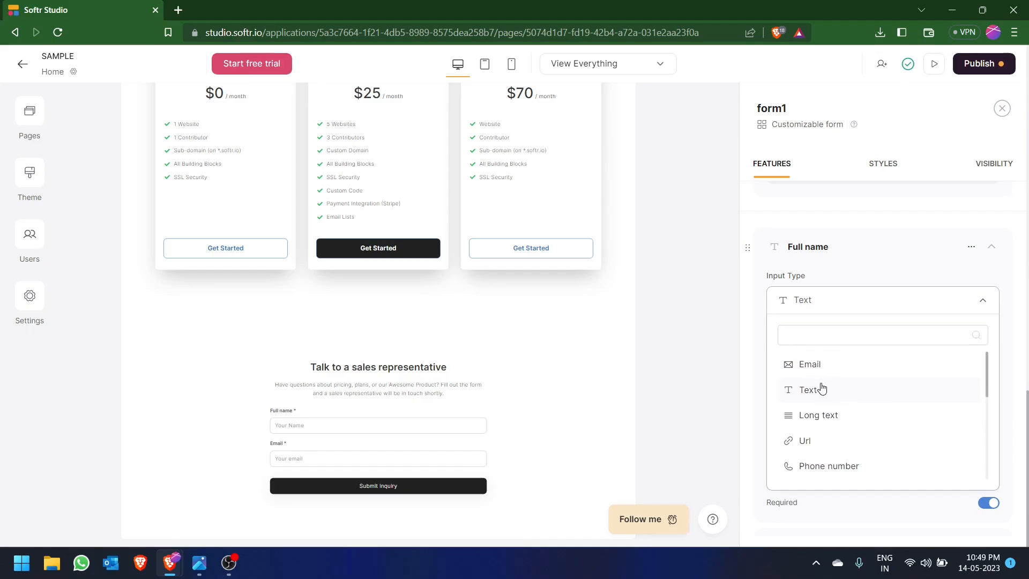
click(821, 388)
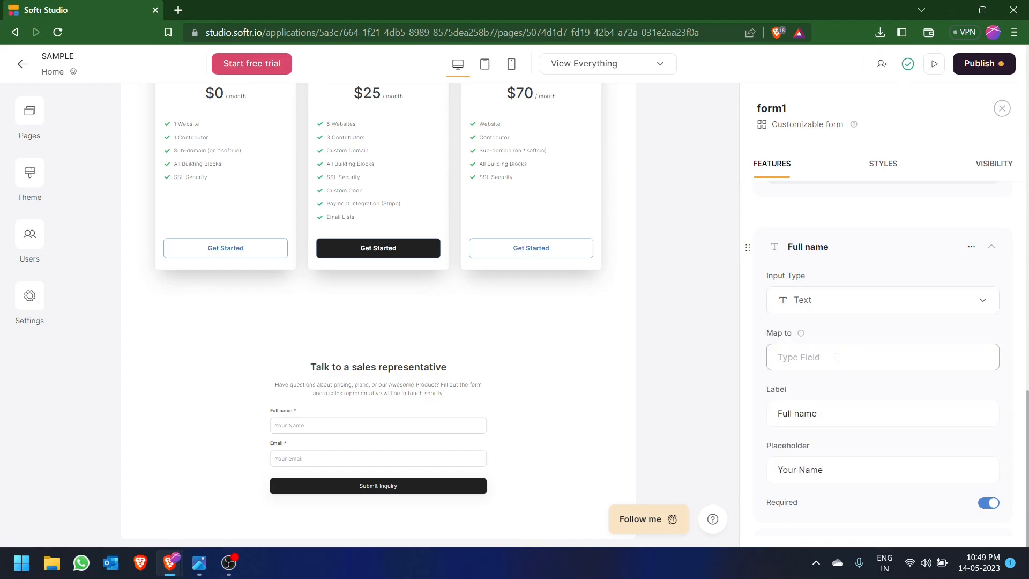
- Switch to the "Sample" spreadsheet and enter the headers NAME in cell A5 and EMAIL in cell B5
mouse_move(802, 337)
key(alt+Tab)
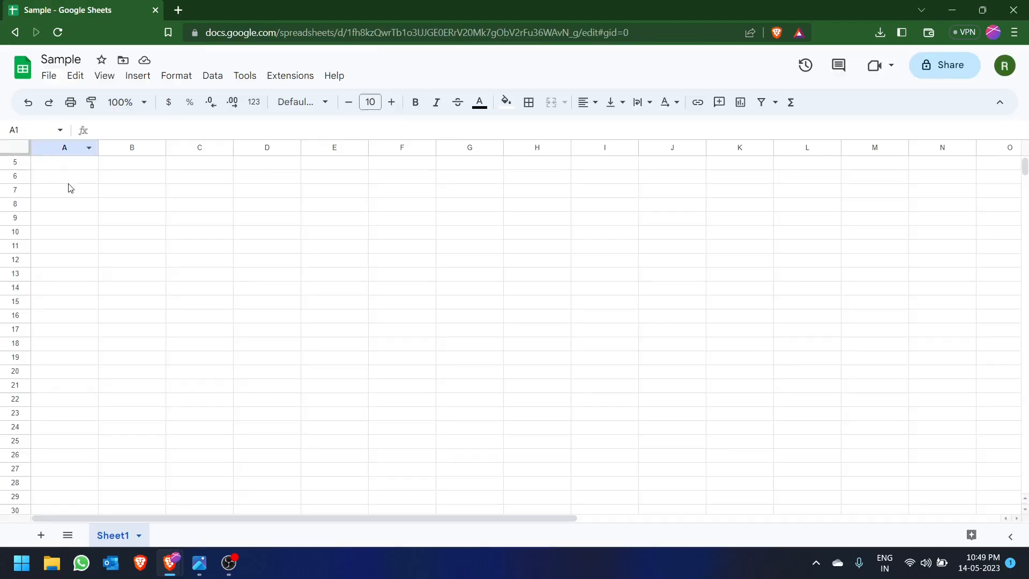
click(82, 166)
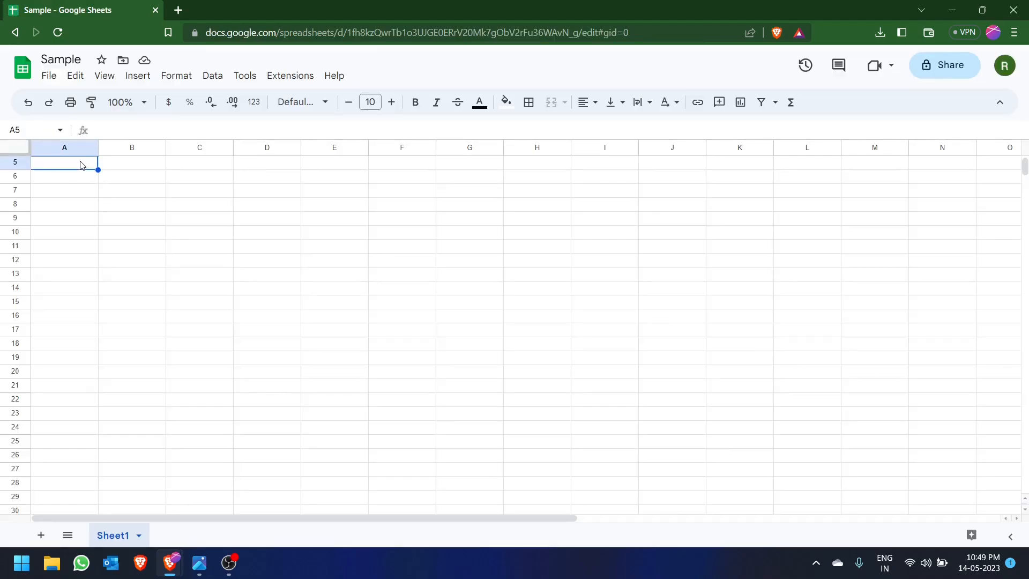
text(NAME)
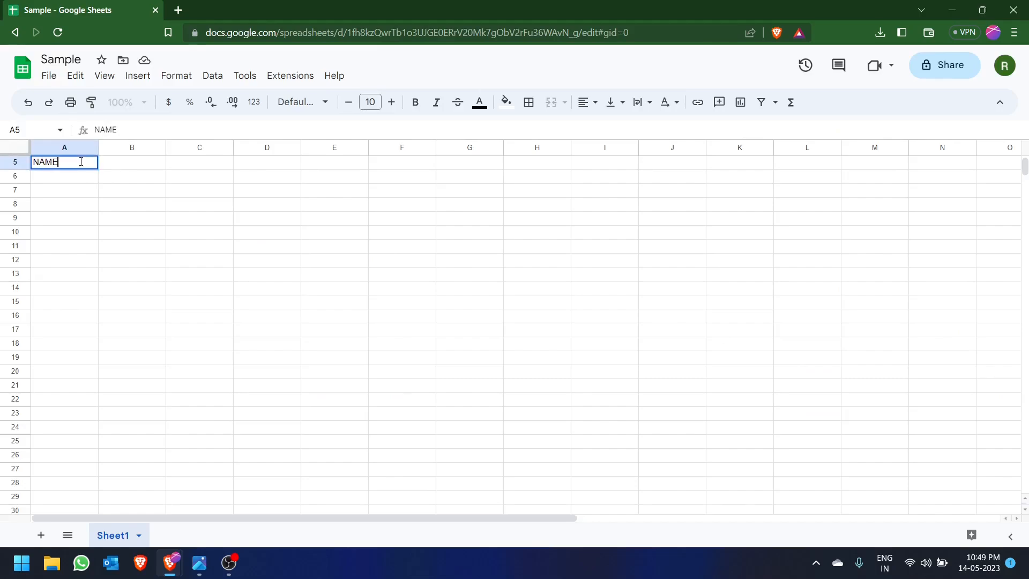
click(117, 168)
text(EMAIL)
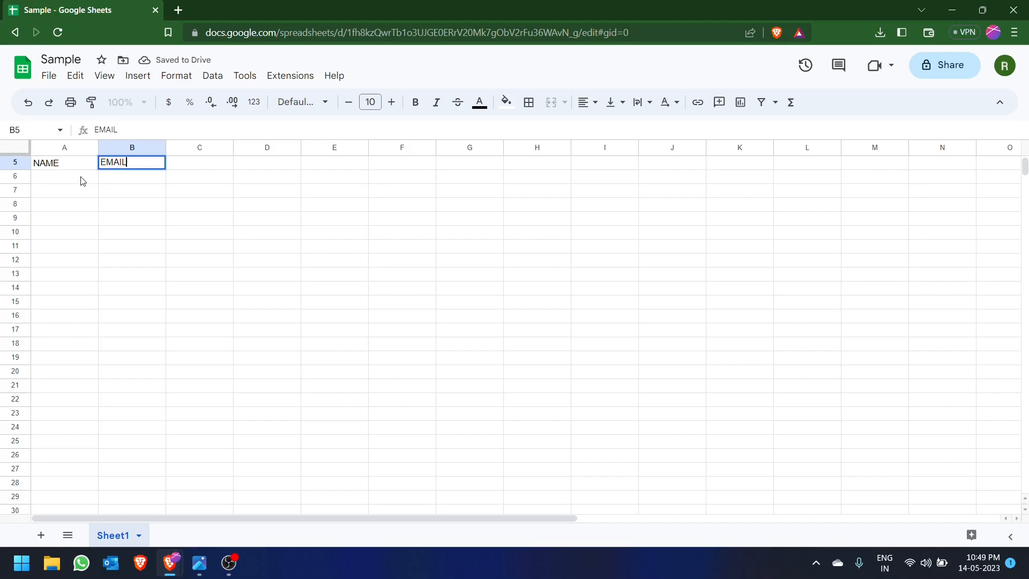
click(69, 170)
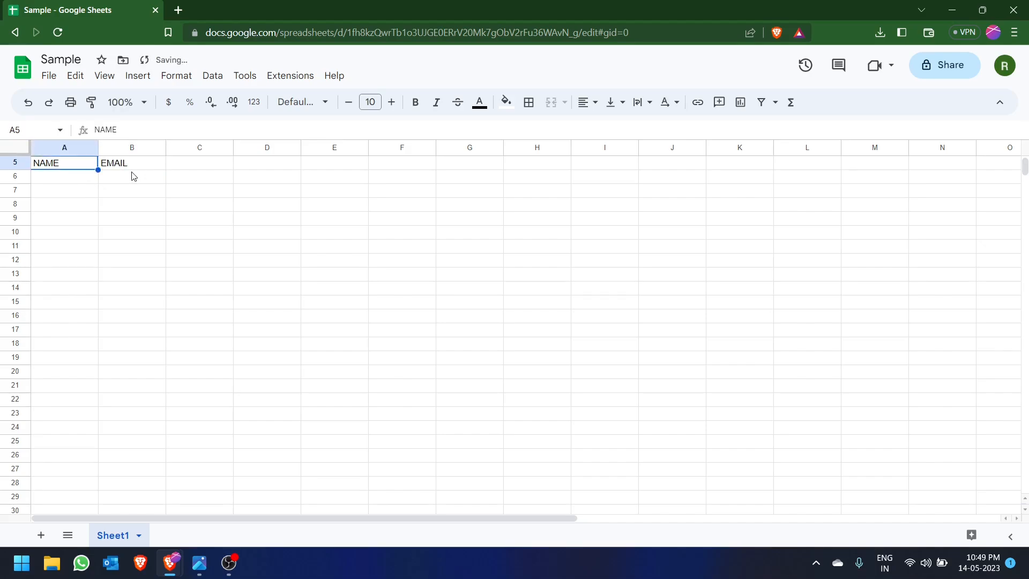
- Map the form's Full name field to NAME, copied from cell A5 of the "Sample" spreadsheet
click(134, 170)
click(76, 169)
key(alt+Tab)
click(339, 217)
key(alt+Tab)
drag(129, 130, 89, 133)
key(ctrl+c)
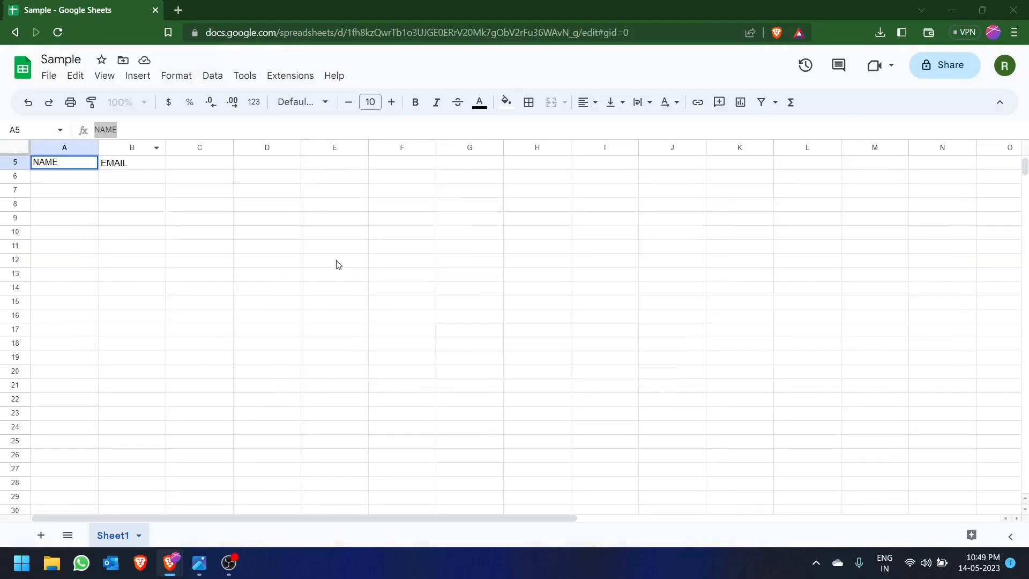
key(alt+Tab)
key(ctrl+v)
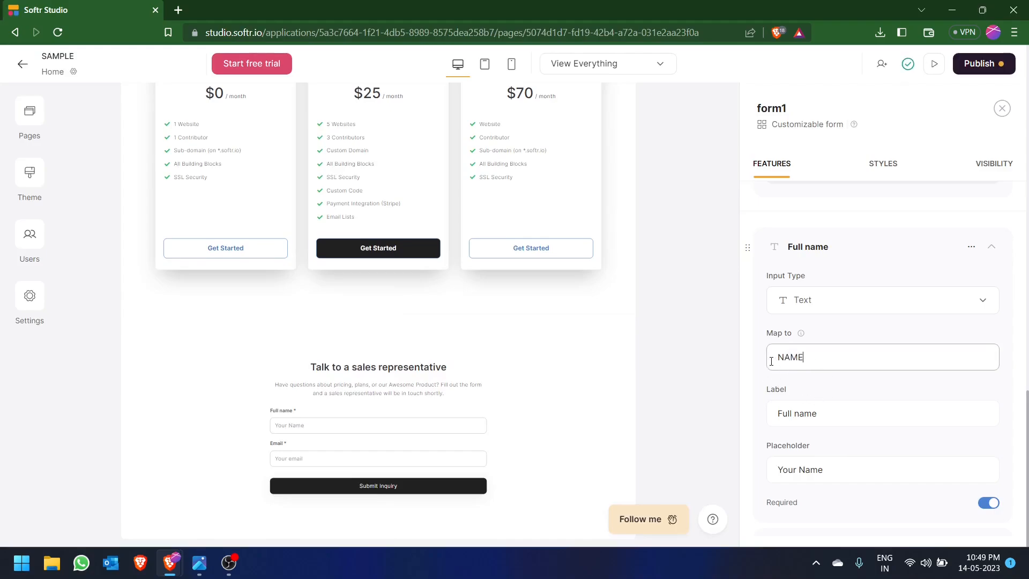
- Map the form's Email field to EMAIL, copied from cell B5 of the "Sample" spreadsheet
scroll(833, 408, down, 5)
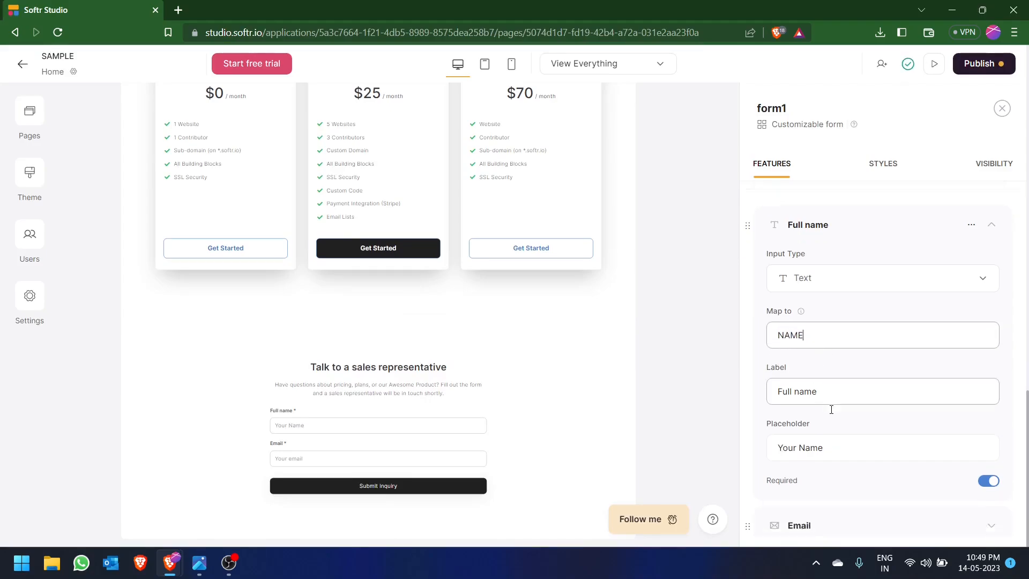
click(991, 281)
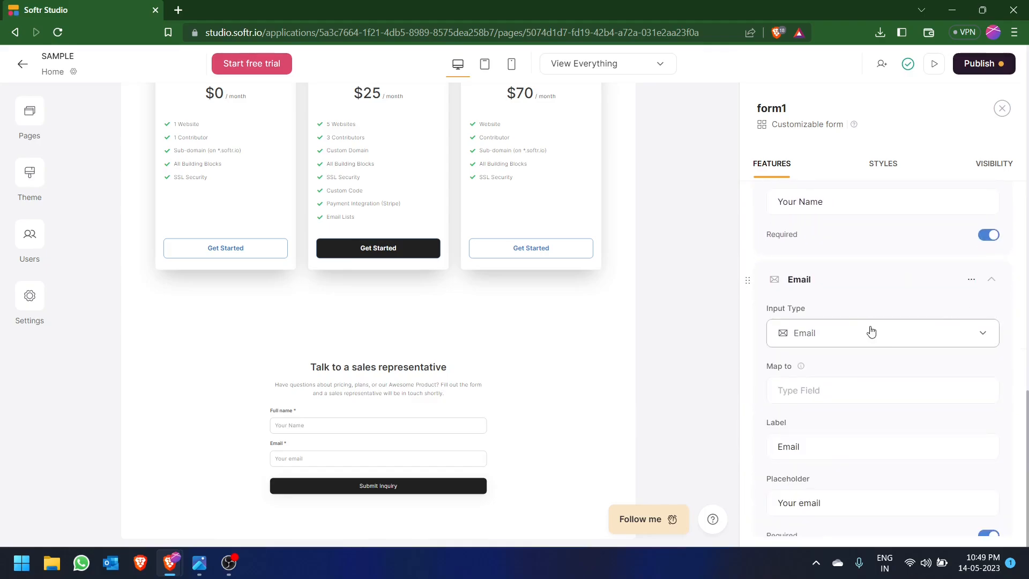
key(alt+Tab)
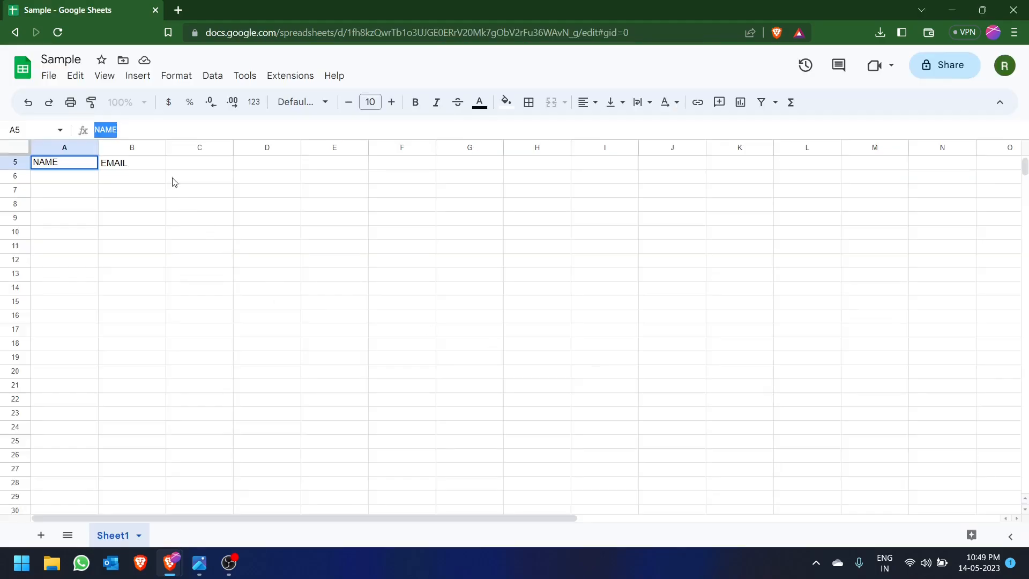
click(161, 166)
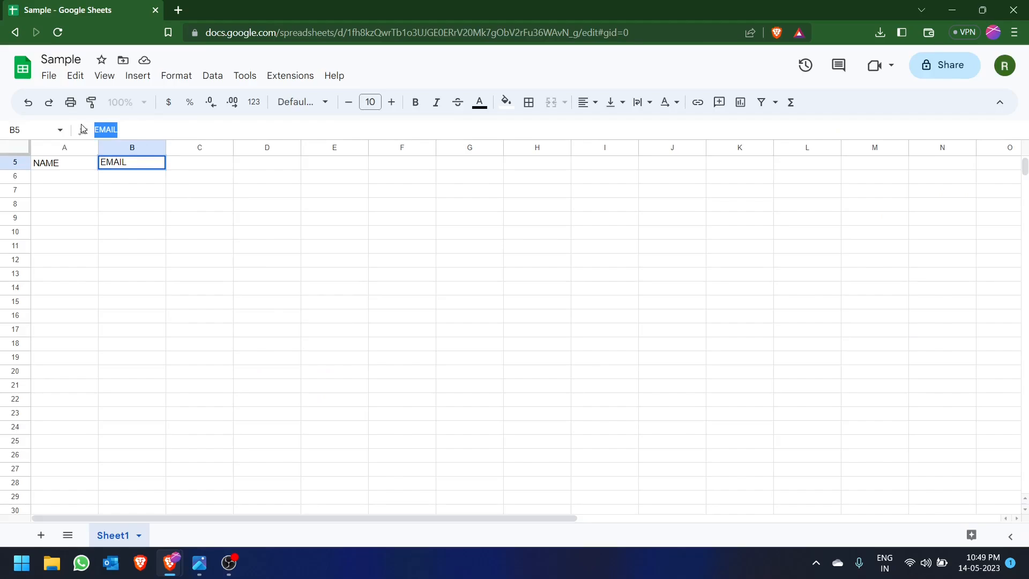
key(alt+Tab)
text(EMAIL)
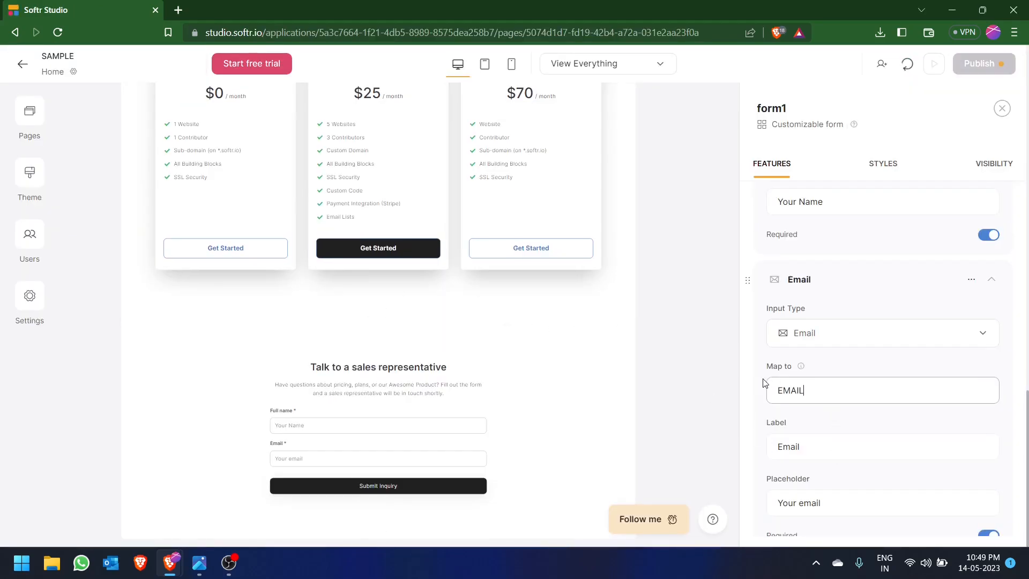
- Shorten the form's button text to Submit
scroll(890, 424, down, 4)
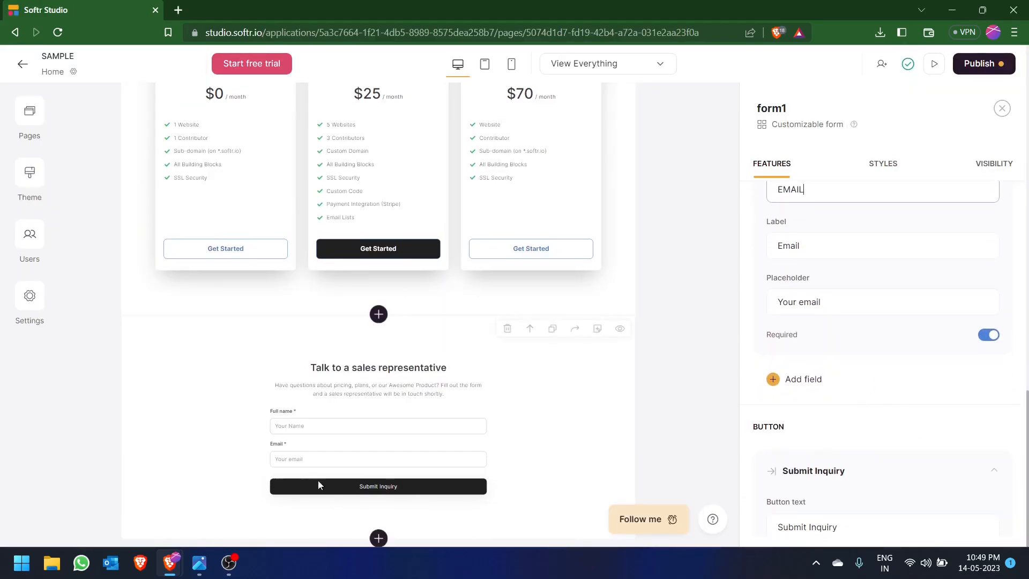
scroll(808, 416, down, 3)
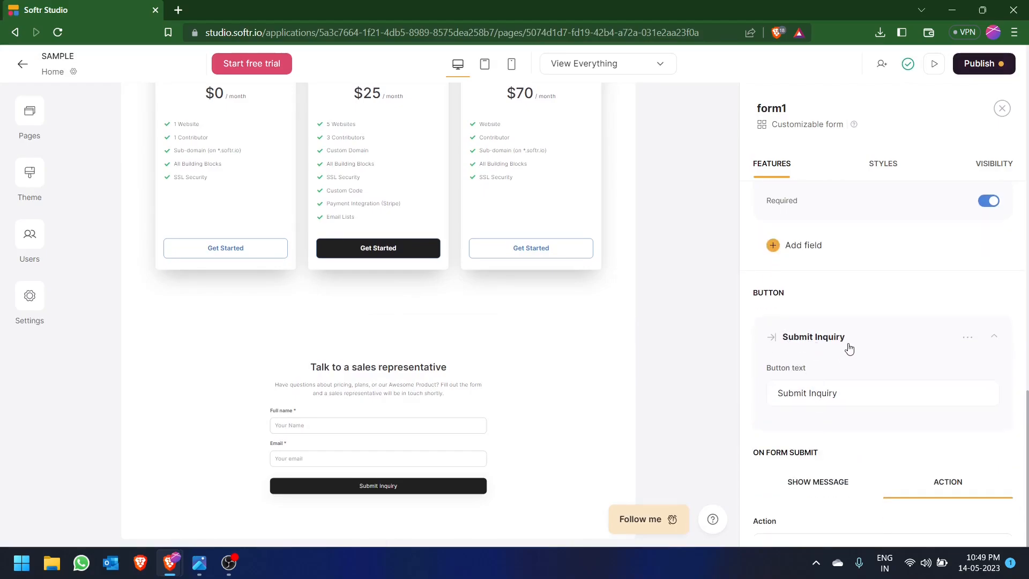
click(851, 396)
key(BackSpace)
key(BackSpace)
key(BackSpace)
key(BackSpace)
key(BackSpace)
key(BackSpace)
key(BackSpace)
key(BackSpace)
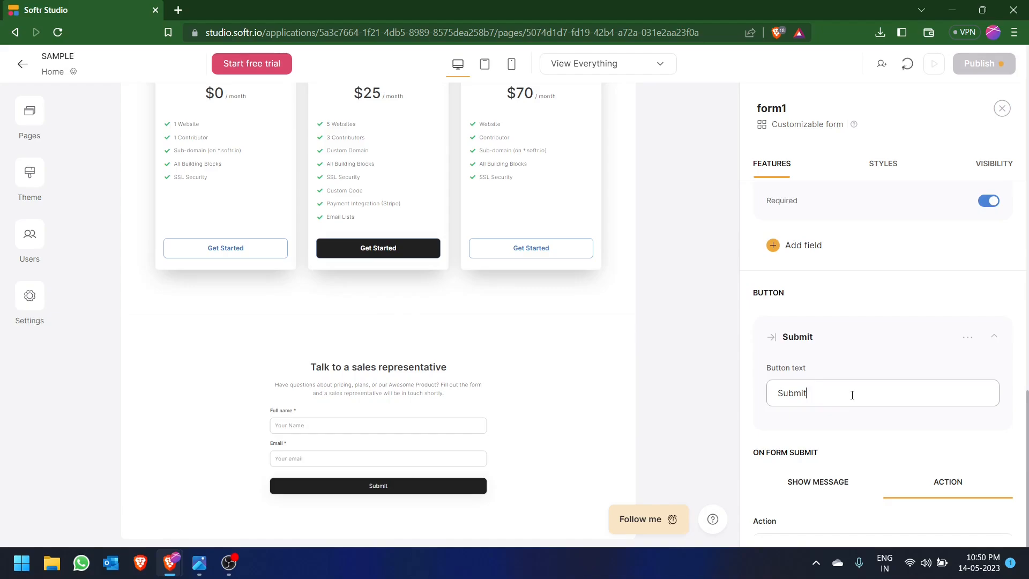
- Set the form to show its success message on submission, keeping the default wording
scroll(832, 418, down, 2)
scroll(918, 328, down, 3)
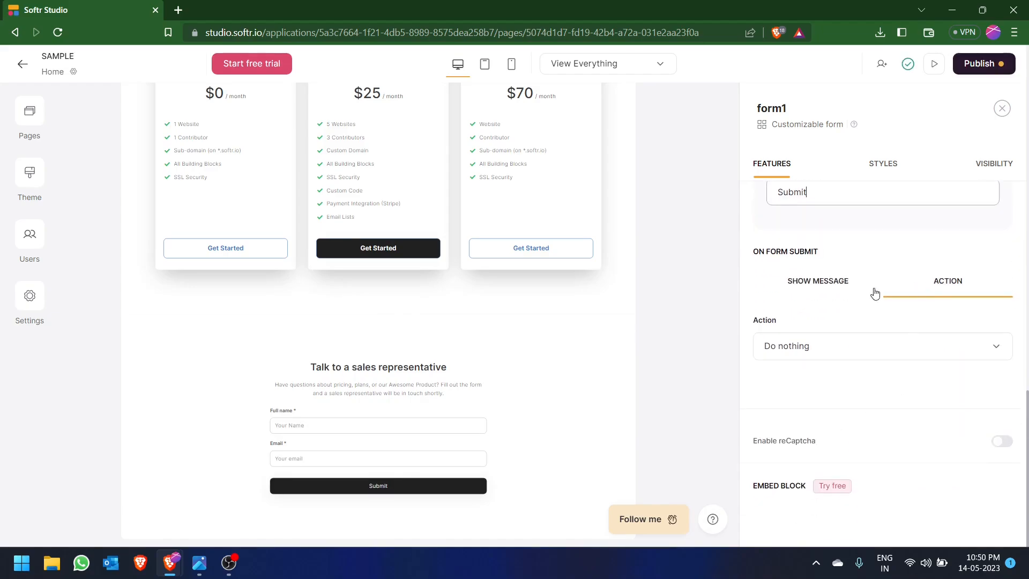
click(847, 290)
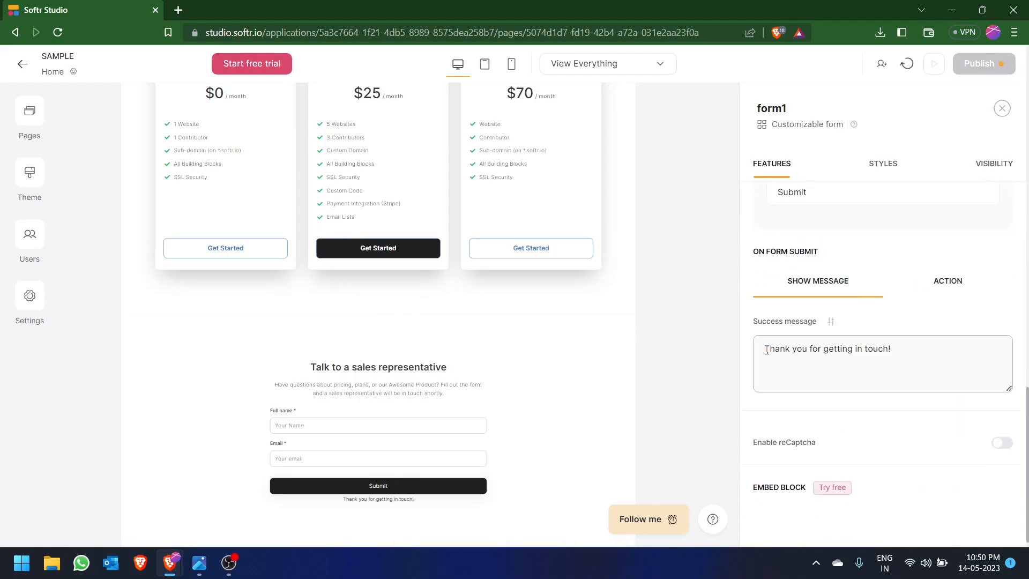
drag(766, 351, 911, 365)
click(871, 353)
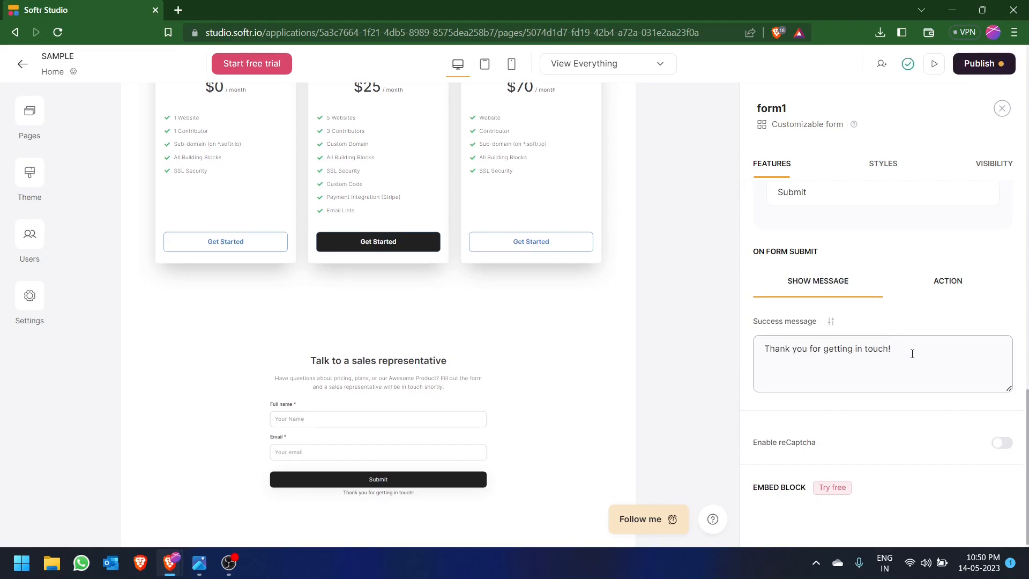
- Examine the actions offered for form submission, then return to the success message option
click(950, 291)
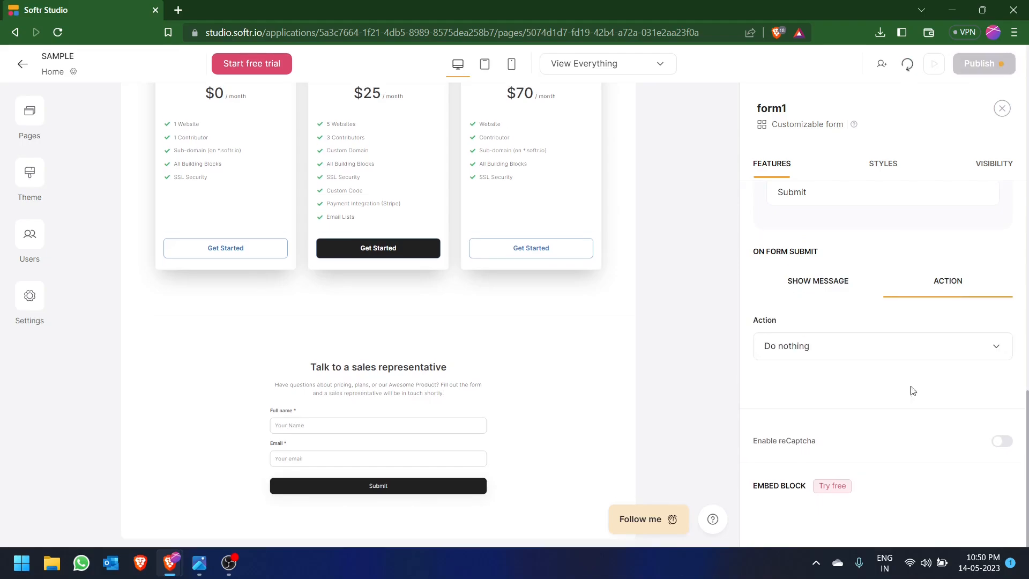
click(905, 353)
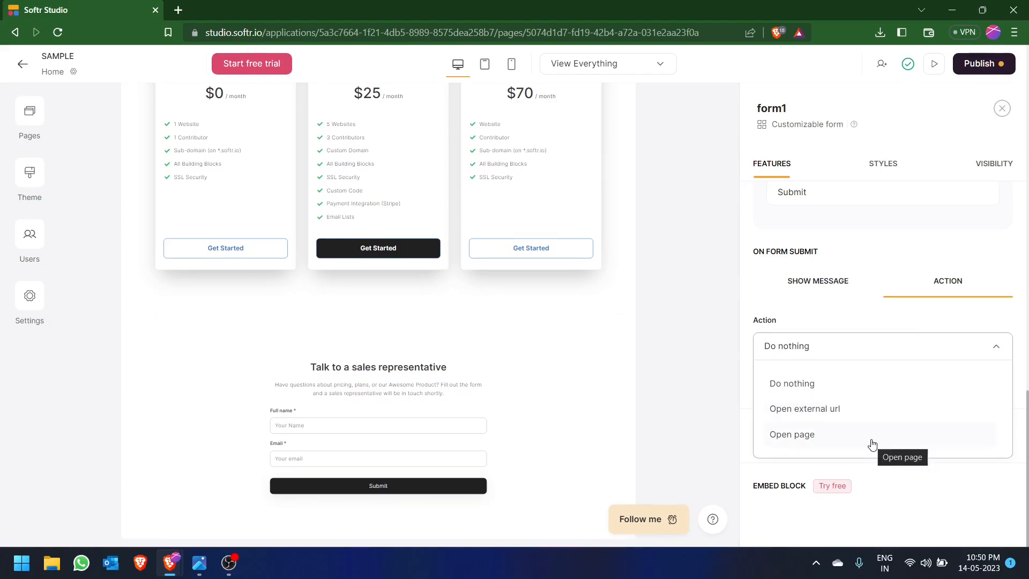
click(980, 347)
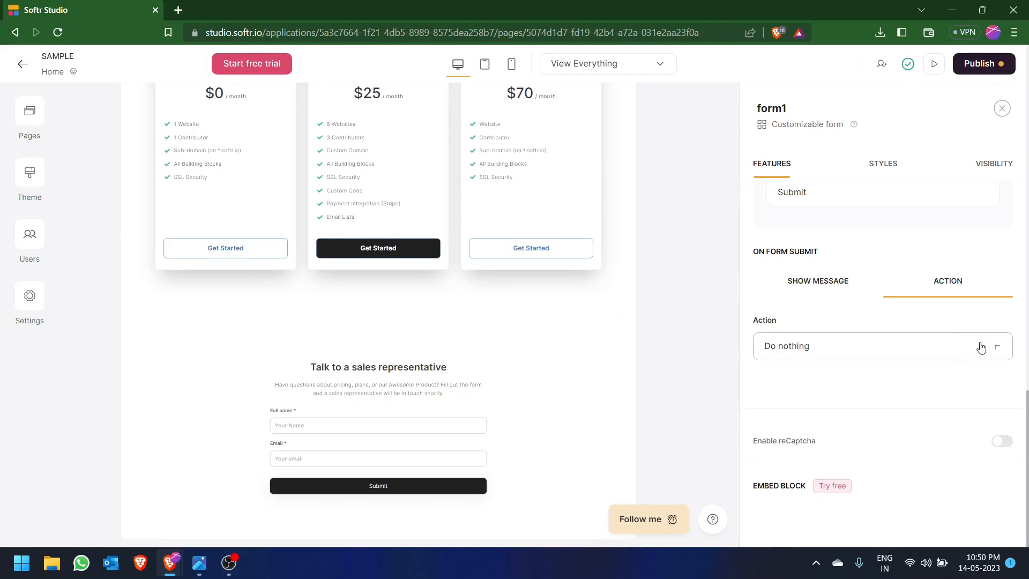
click(824, 284)
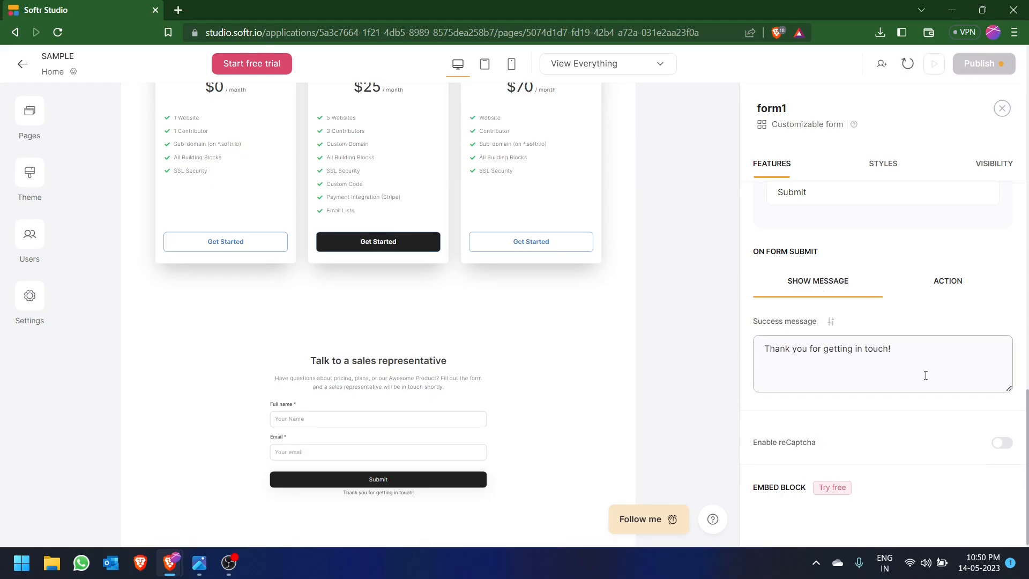
scroll(925, 369, down, 2)
scroll(900, 429, up, 5)
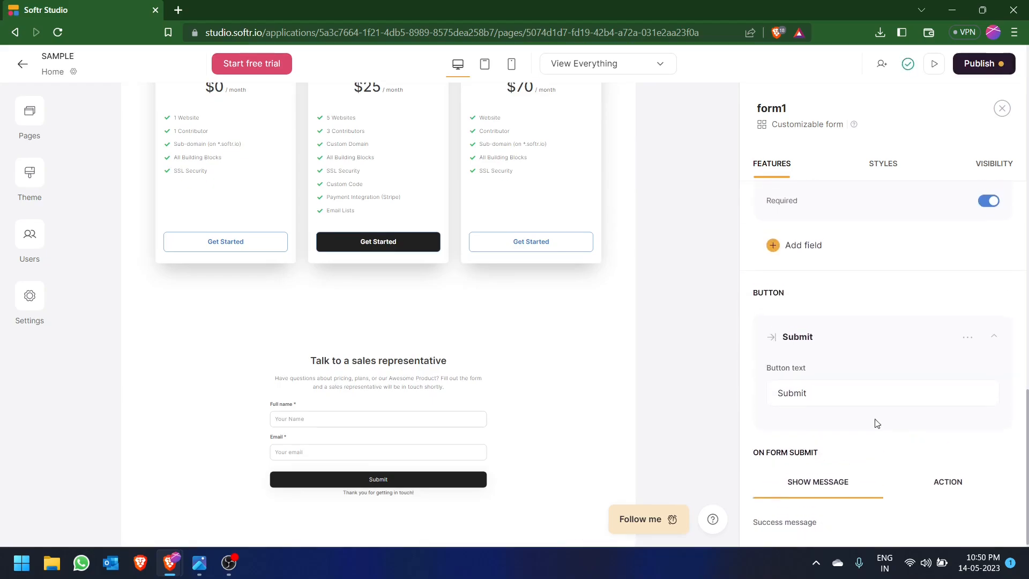
scroll(877, 423, up, 2)
scroll(541, 386, up, 2)
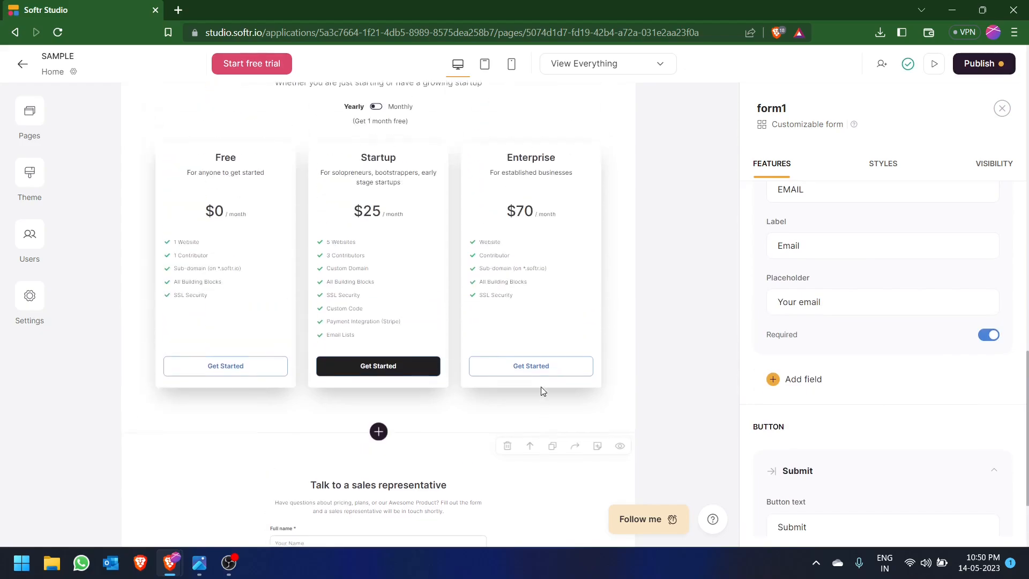
- Check the building blocks list image, then add the static FAQ with hamburger view block below the sales form in Softr
scroll(541, 387, down, 3)
key(alt+Tab)
key(alt+Tab)
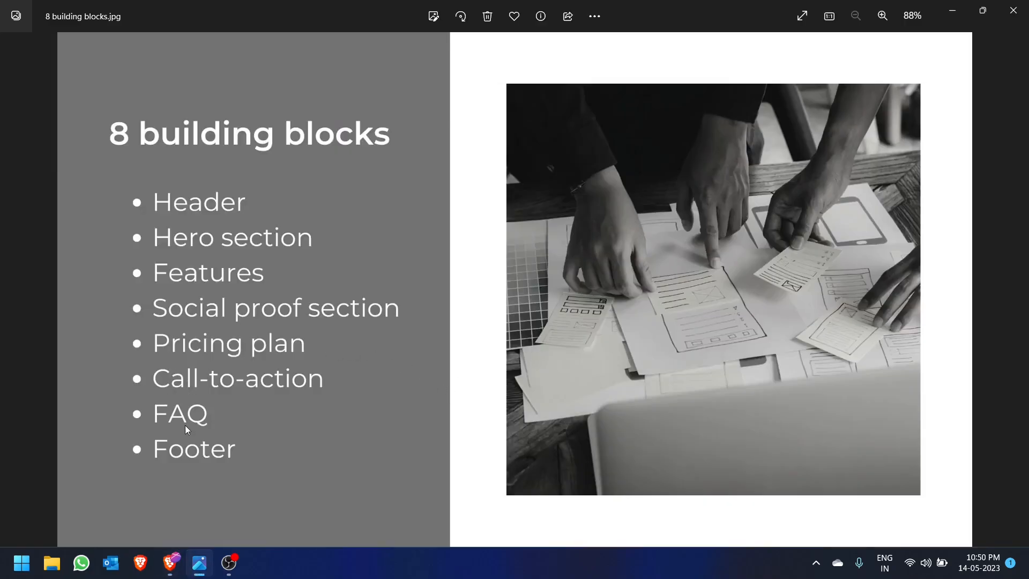
key(alt+Tab)
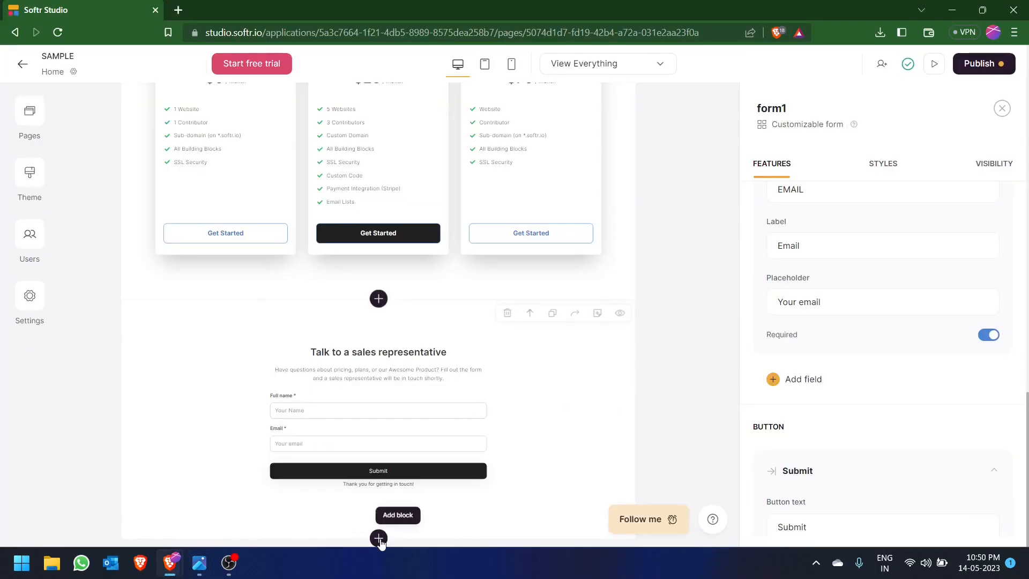
click(379, 537)
click(832, 199)
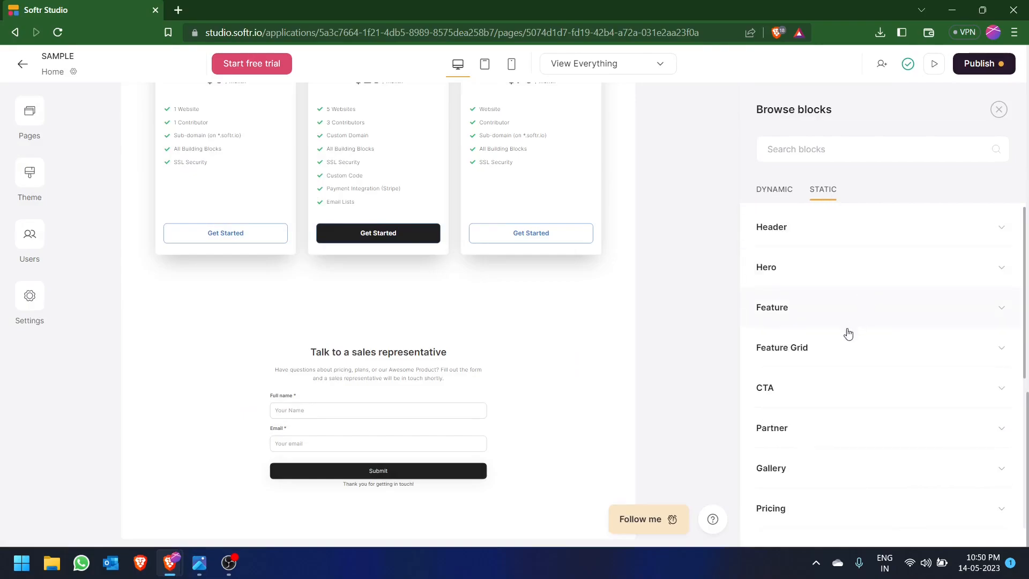
scroll(809, 415, down, 4)
click(813, 428)
scroll(809, 429, down, 4)
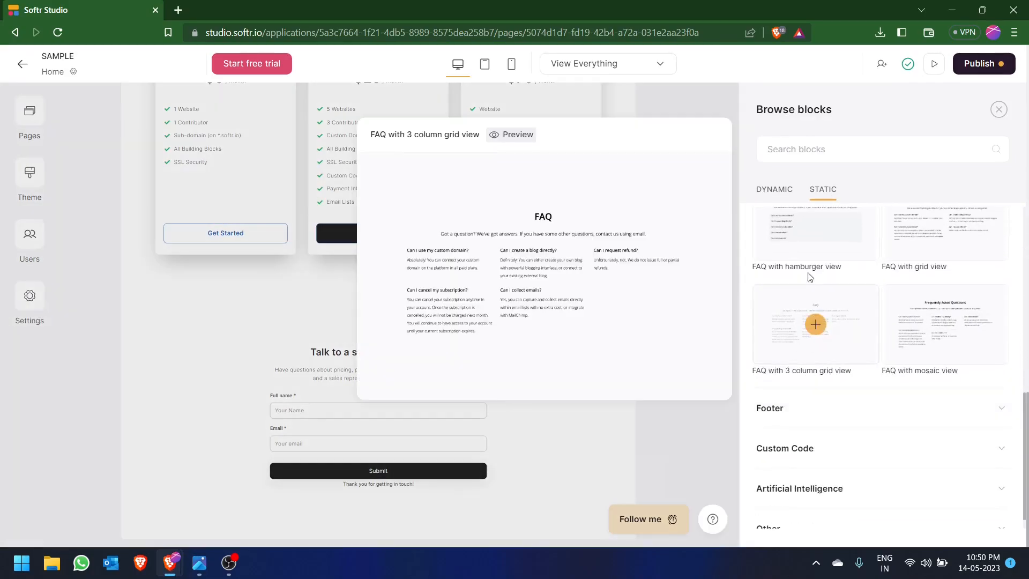
mouse_move(816, 249)
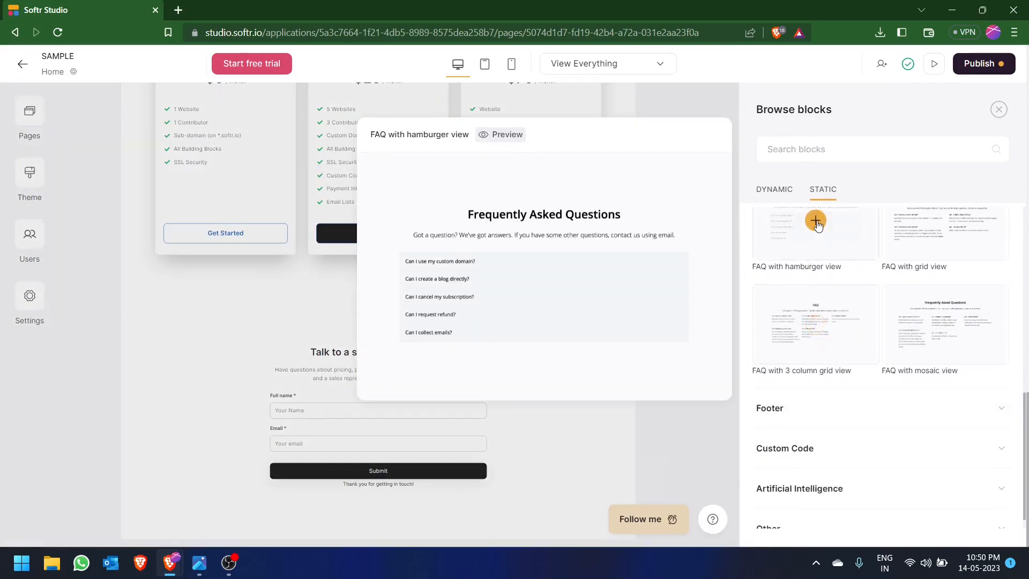
click(815, 221)
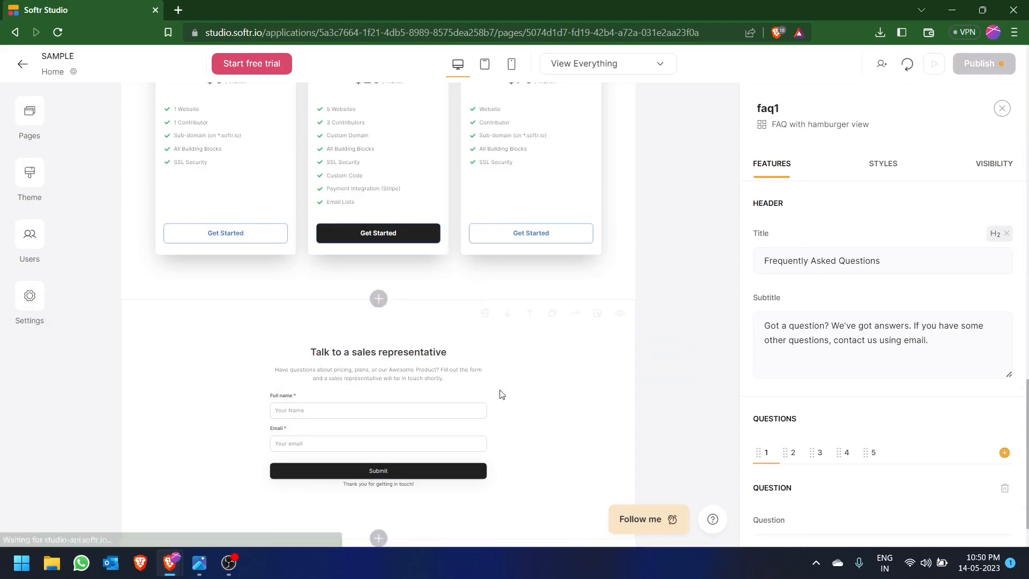
- Add the static Footer with links block below the FAQ and close its settings
click(378, 537)
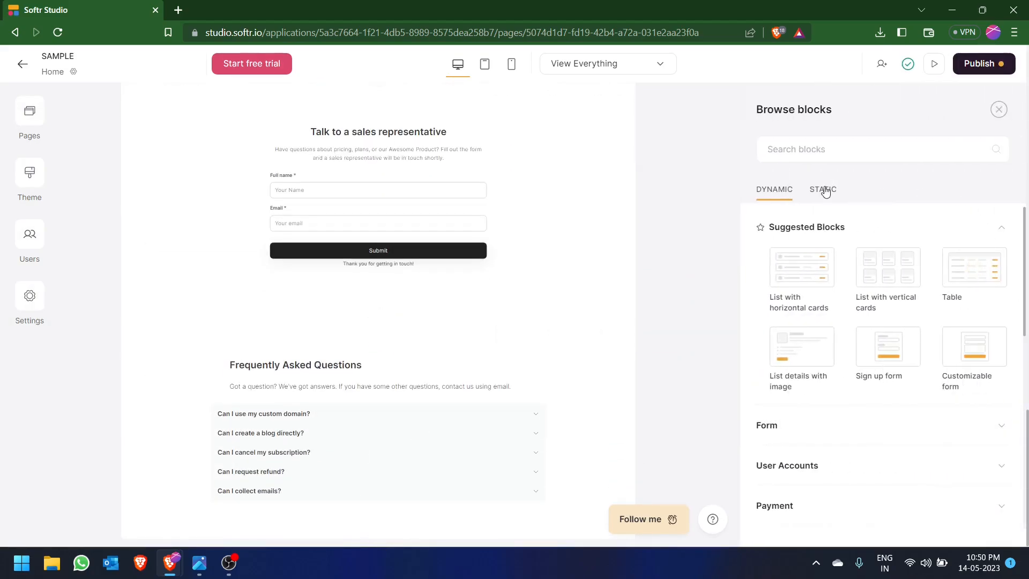
click(825, 192)
scroll(809, 370, down, 5)
click(808, 392)
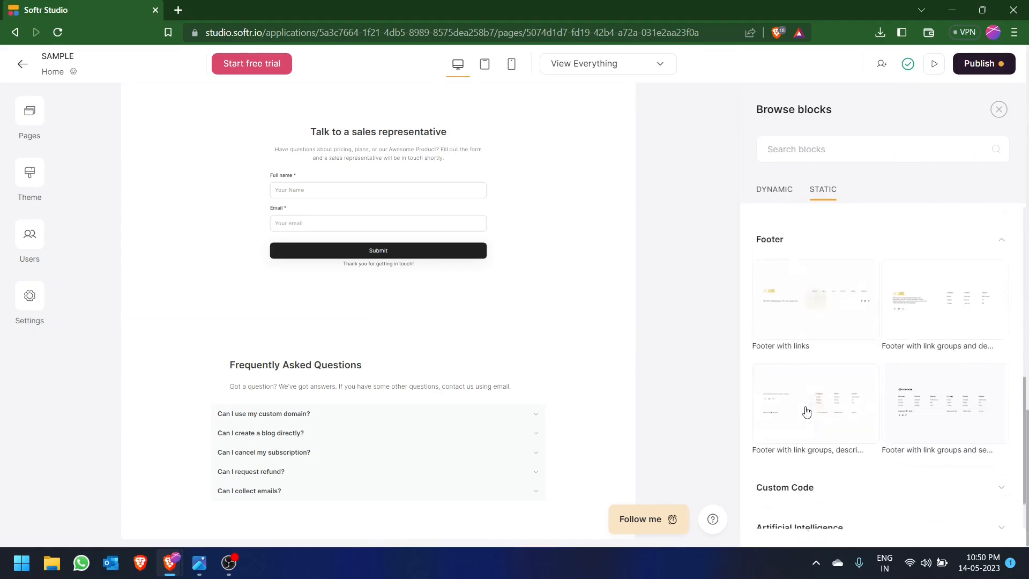
mouse_move(948, 309)
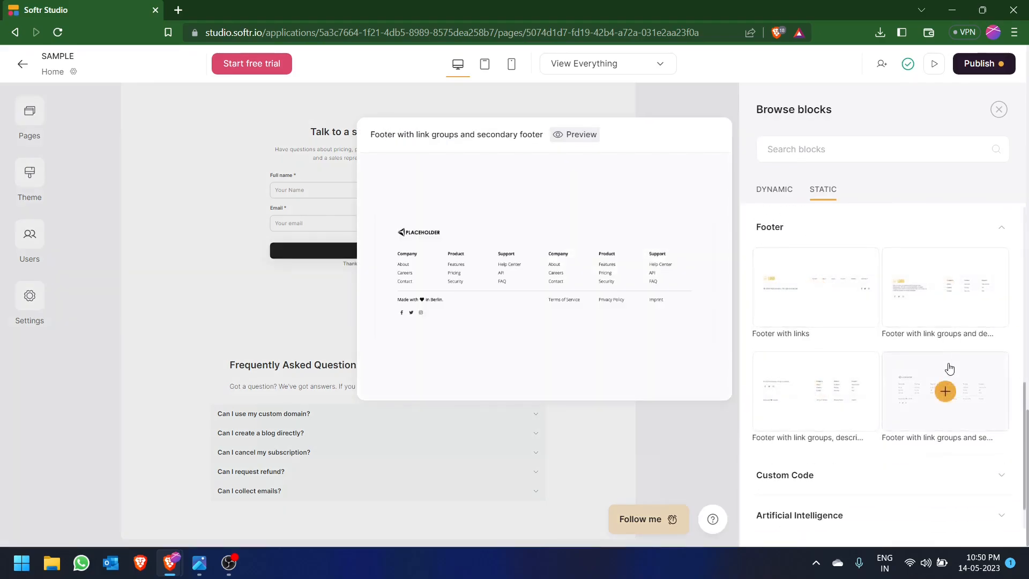
click(814, 286)
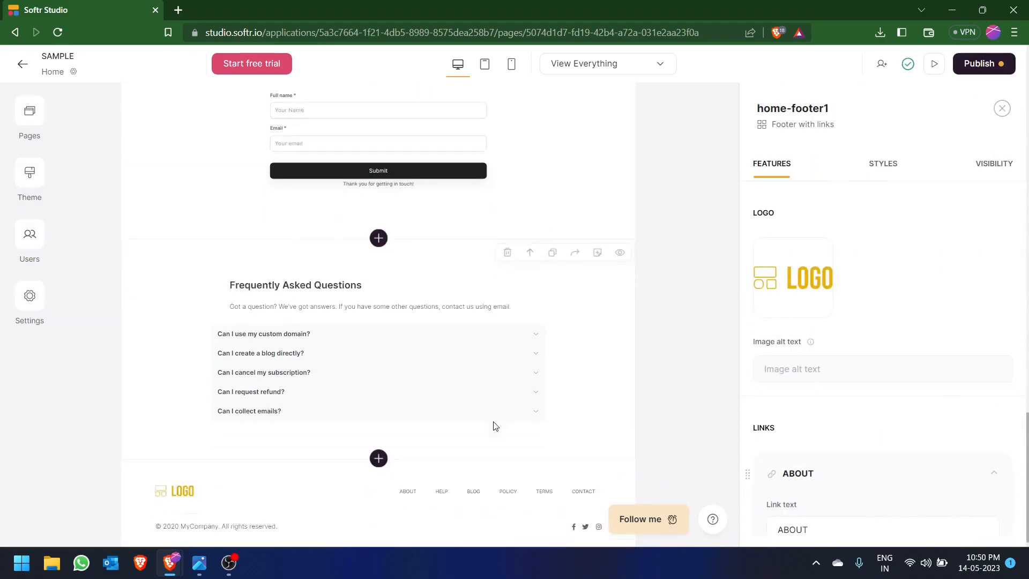
click(1001, 109)
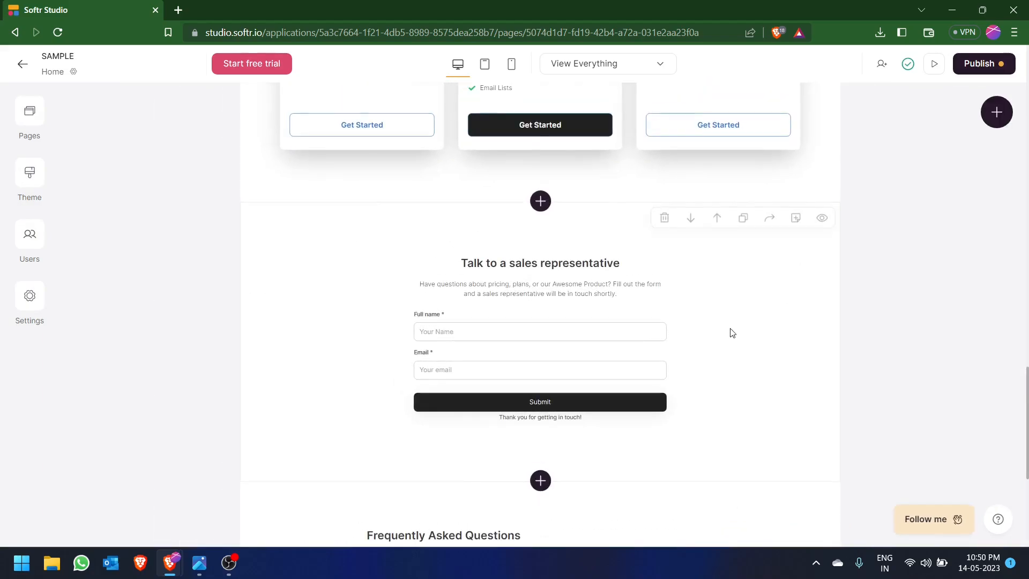
- Review the assembled home page from the header downward against the 8 building blocks list image
scroll(732, 333, up, 15)
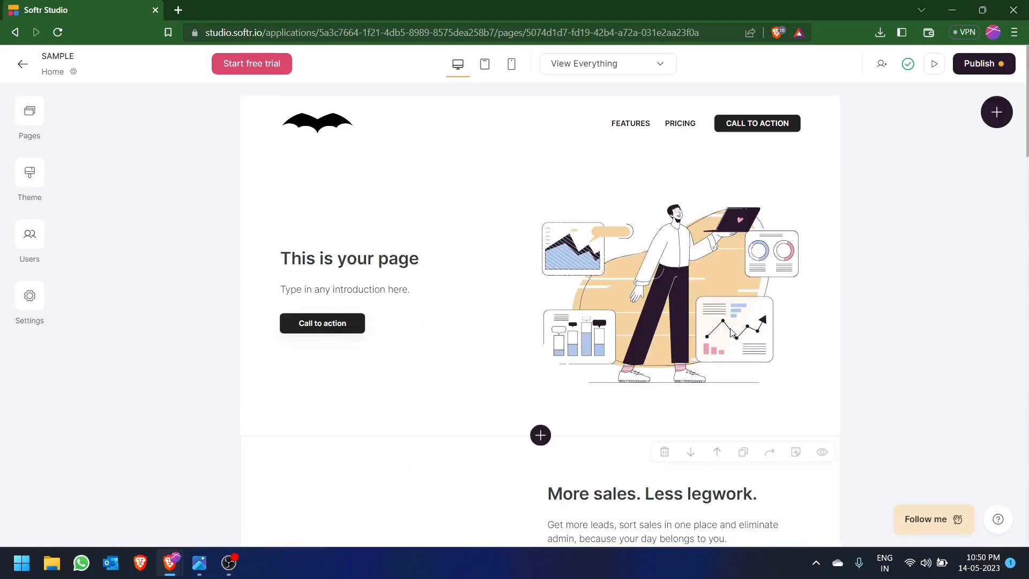
scroll(732, 333, down, 1)
key(alt+Tab)
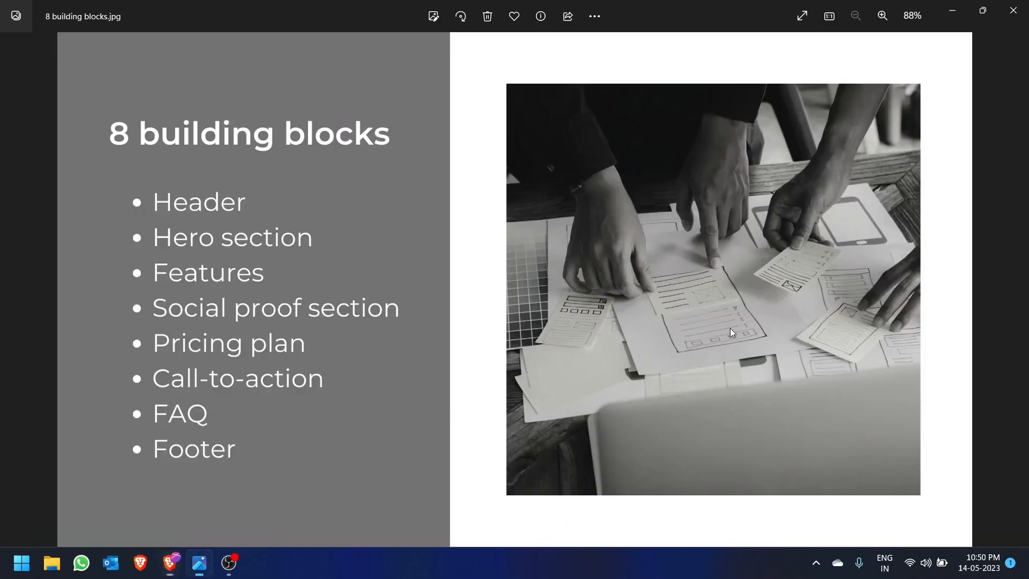
key(alt+Tab)
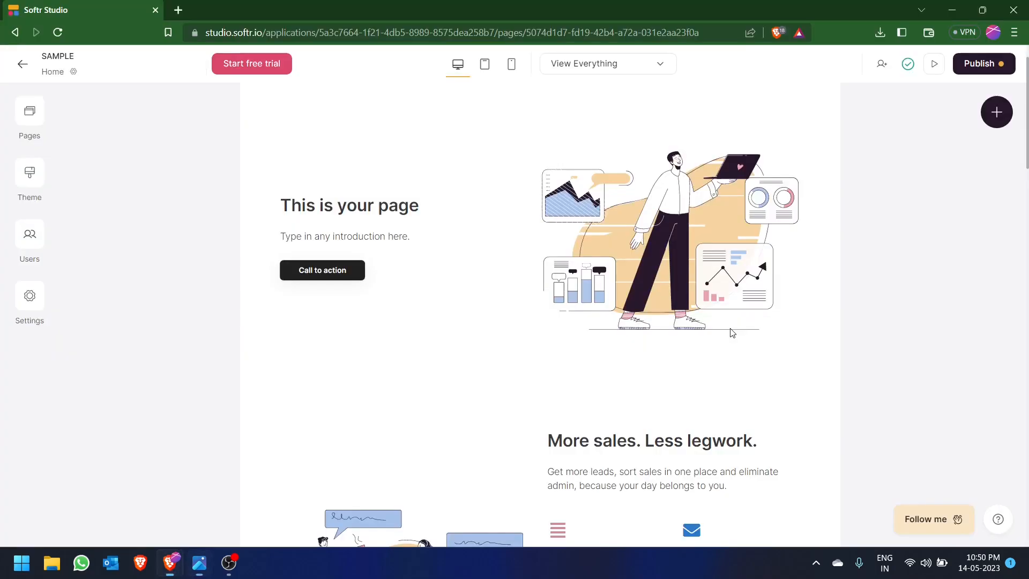
scroll(731, 333, down, 1)
scroll(732, 333, up, 2)
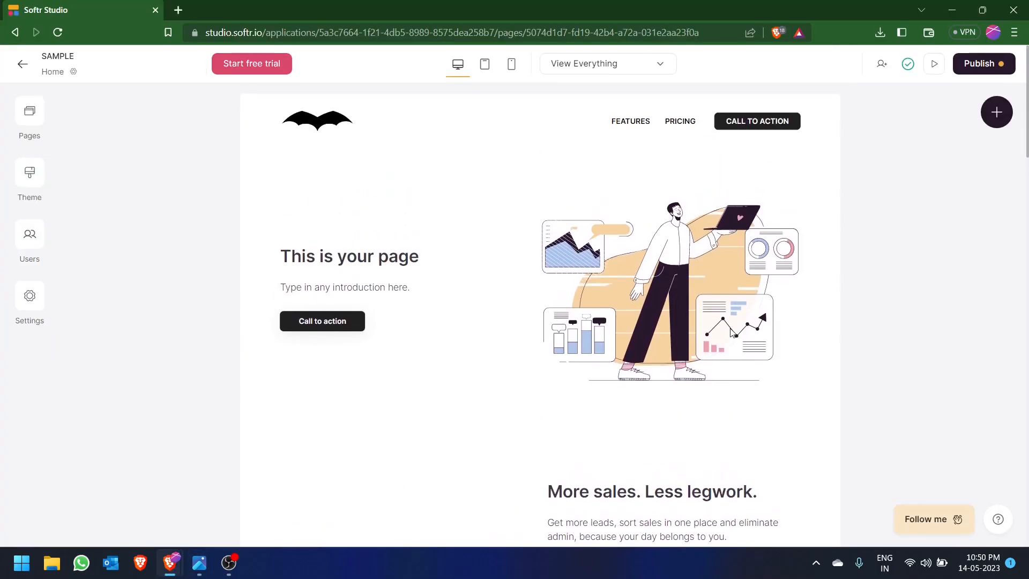
scroll(730, 333, down, 15)
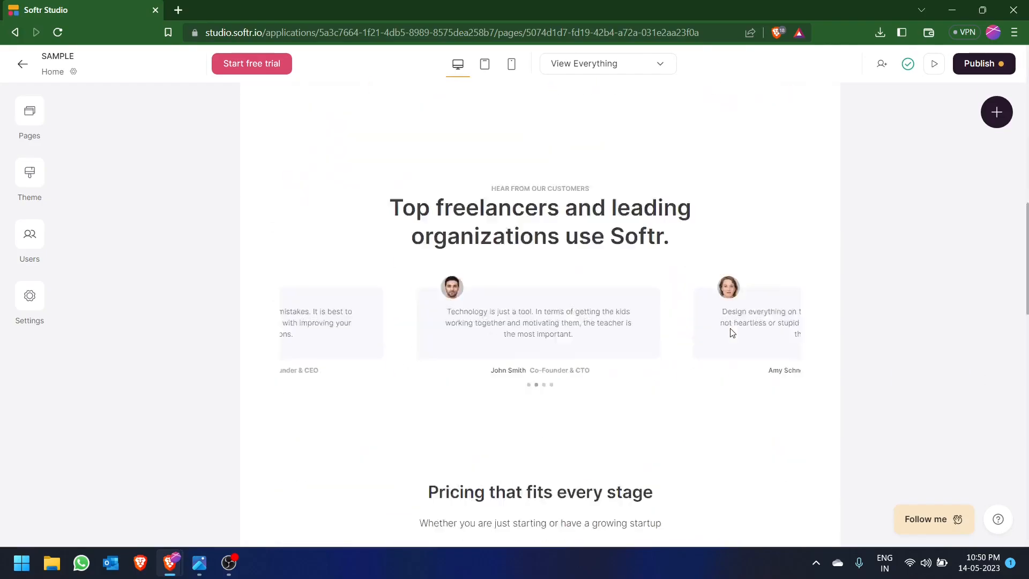
- Finish reviewing the home page through the pricing, form, FAQ and footer blocks, then return to the header
scroll(731, 332, down, 8)
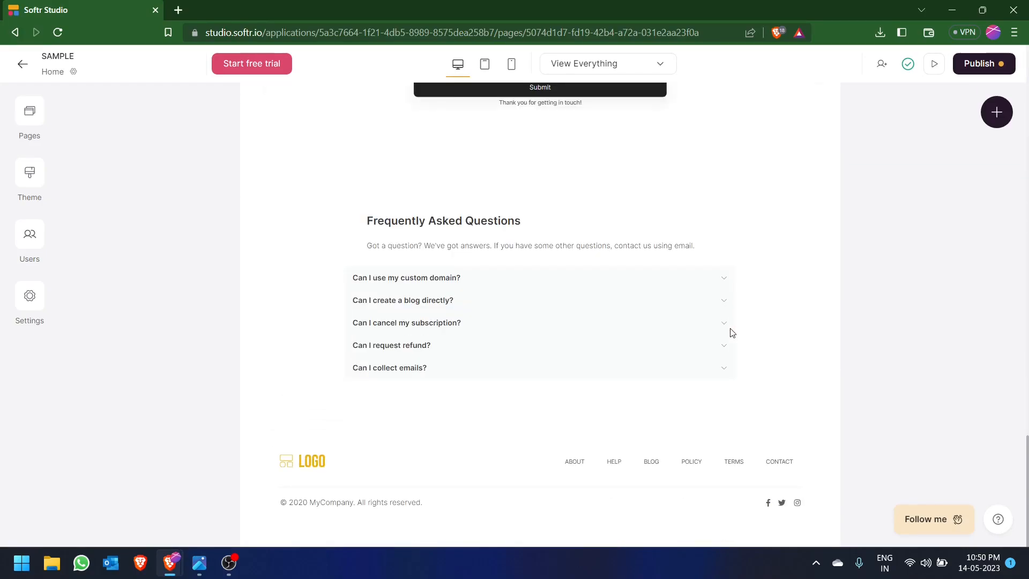
scroll(731, 333, up, 8)
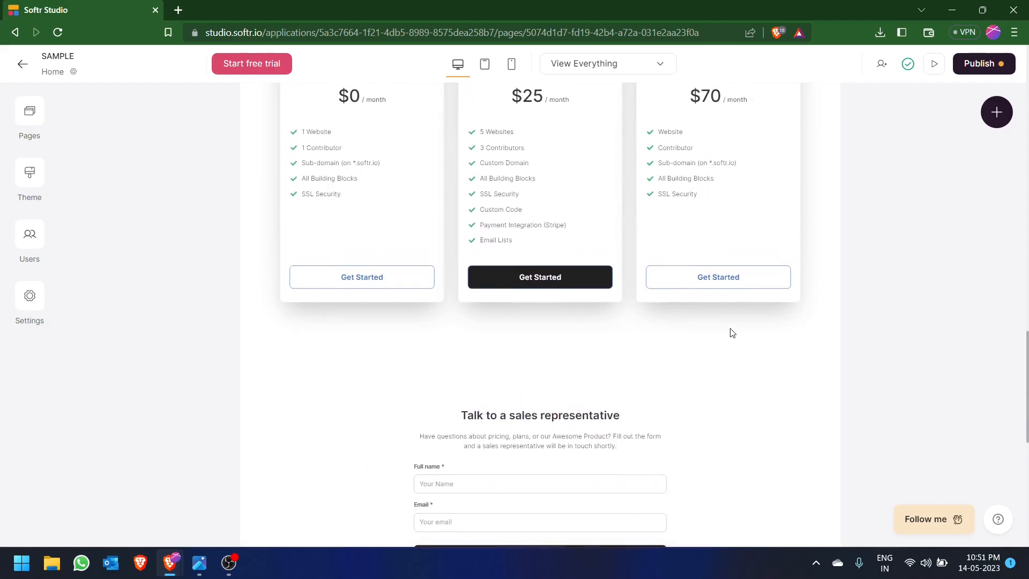
scroll(731, 333, up, 15)
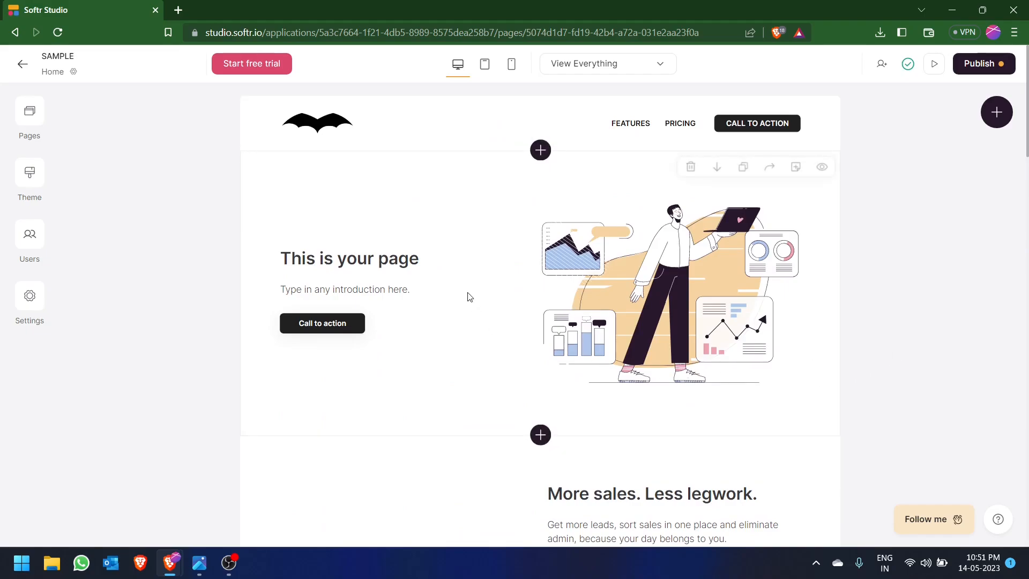
- Give the header's FEATURES link a scroll-to-section action targeting Home/#feature1
click(474, 133)
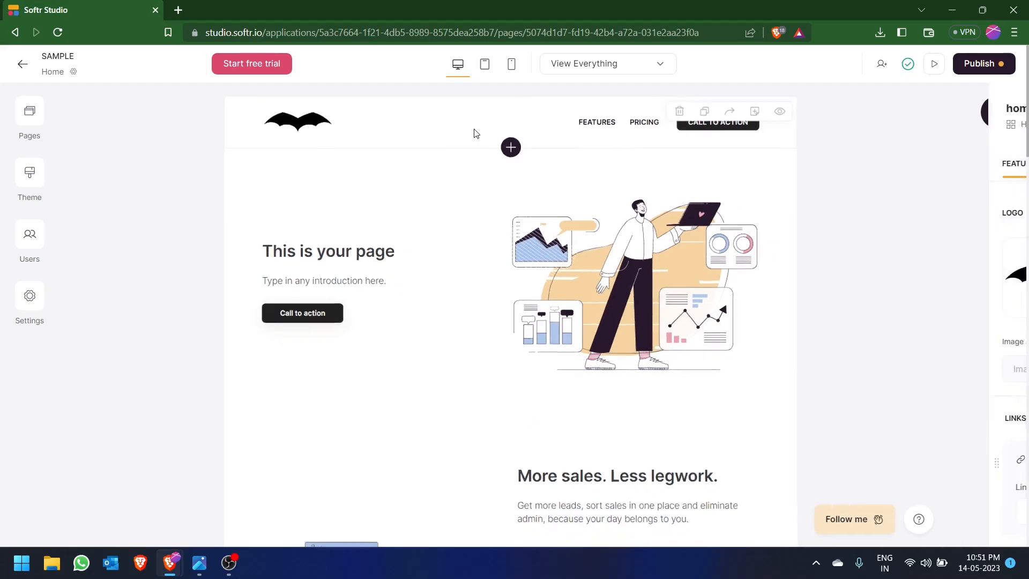
scroll(833, 290, down, 4)
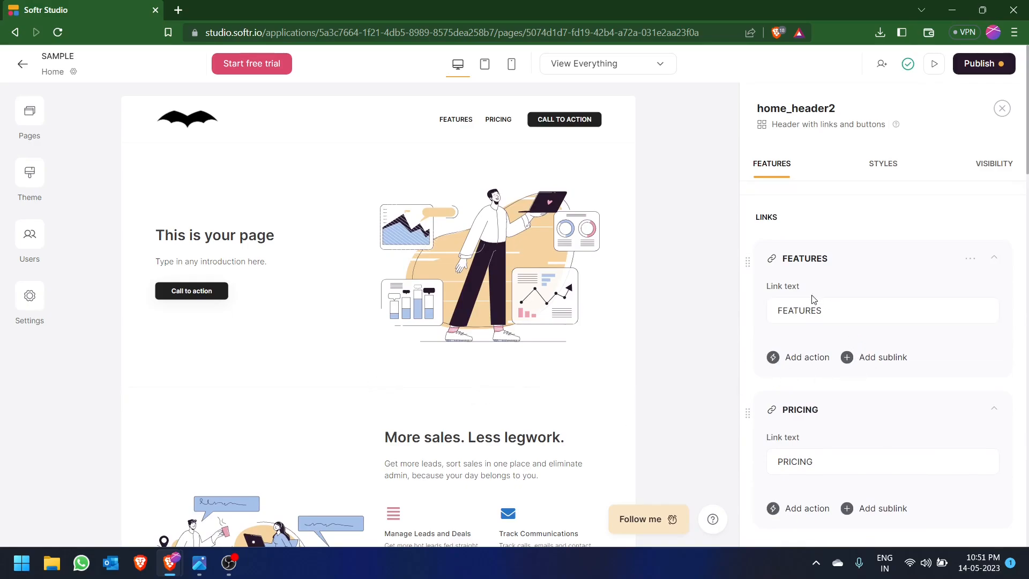
click(802, 365)
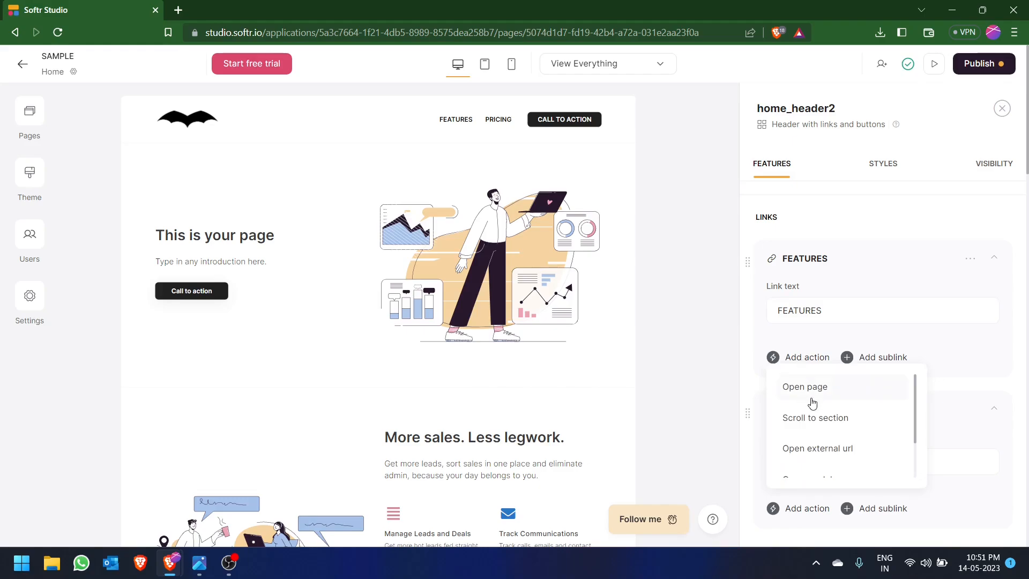
scroll(821, 424, down, 2)
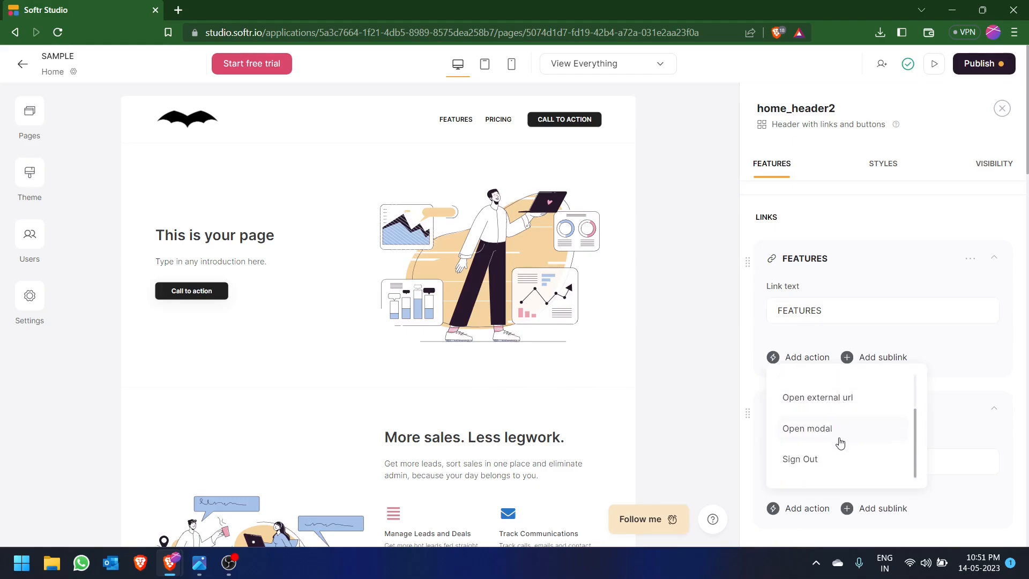
scroll(839, 442, up, 2)
click(836, 419)
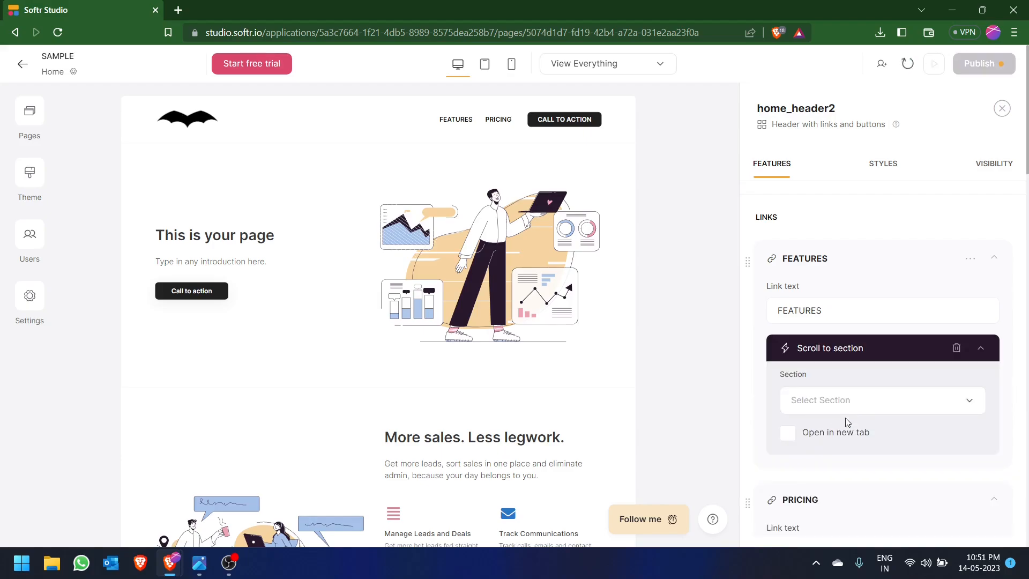
click(864, 401)
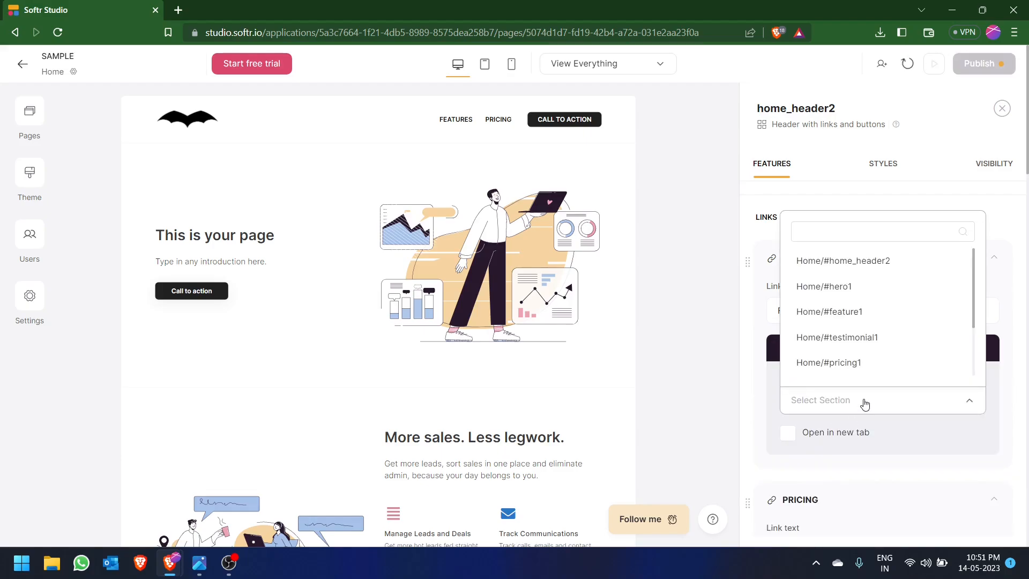
click(830, 319)
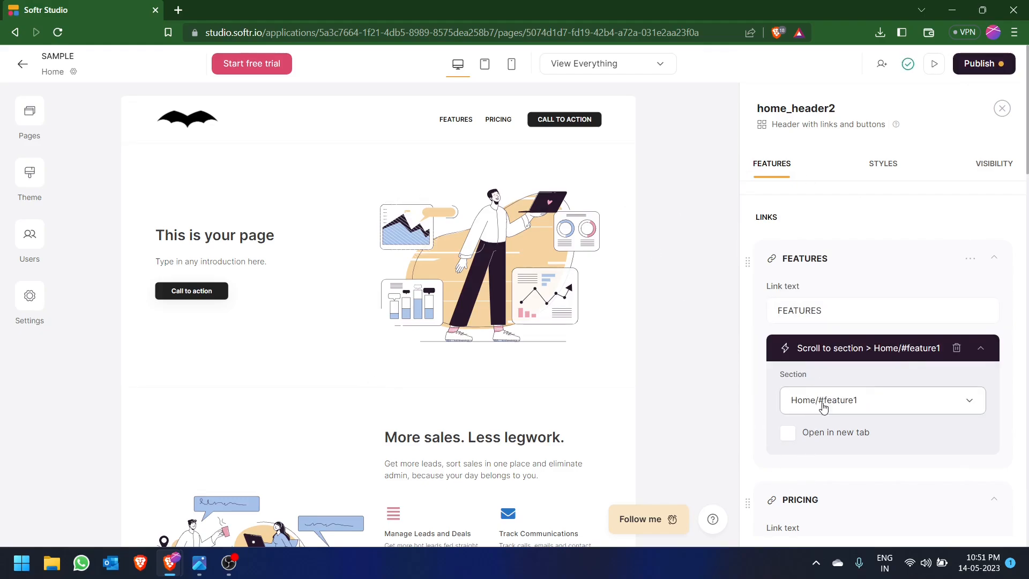
- Give the header's PRICING link a scroll-to-section action targeting Home/#pricing1
scroll(868, 427, down, 4)
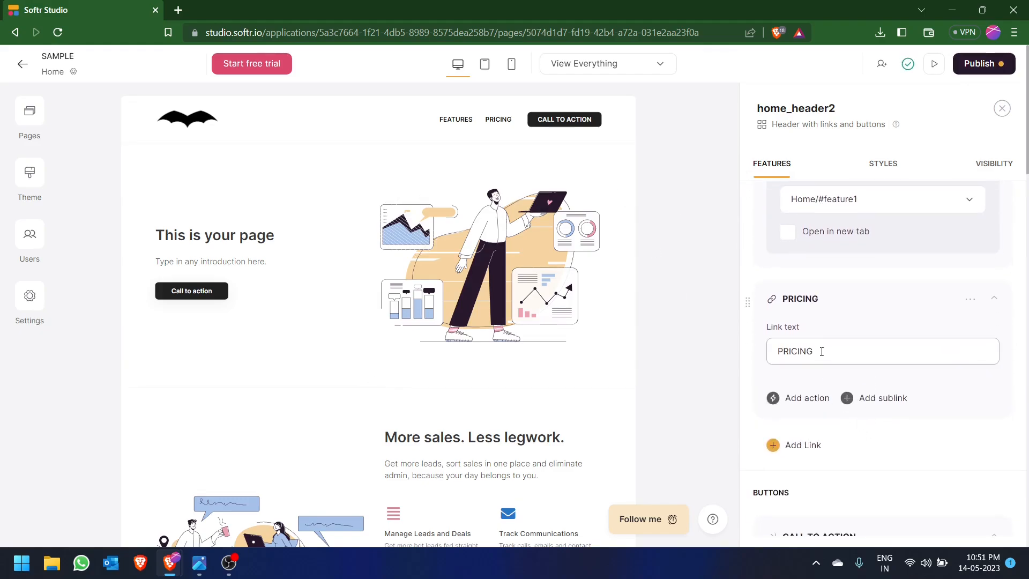
click(800, 403)
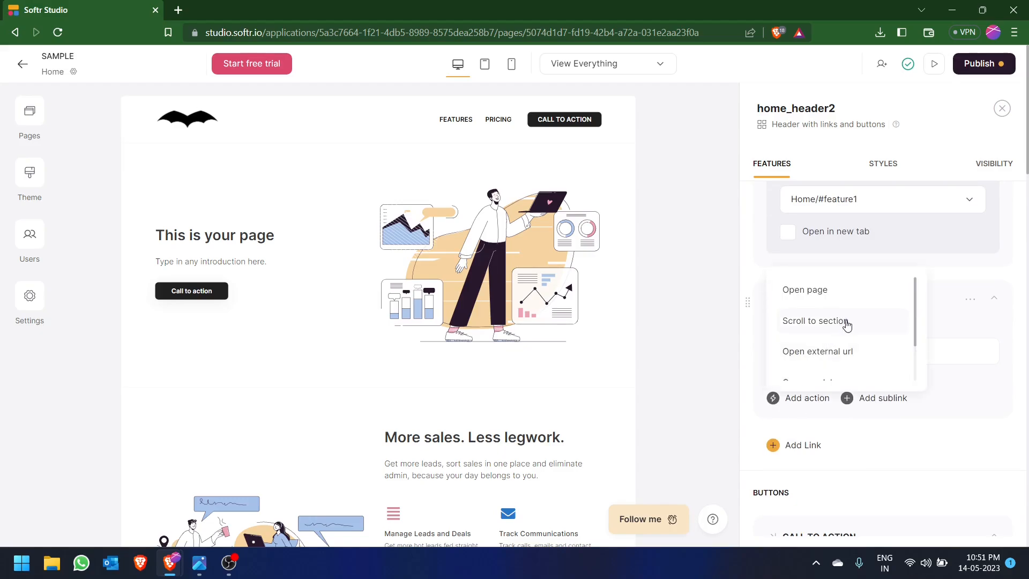
click(814, 321)
scroll(841, 348, down, 1)
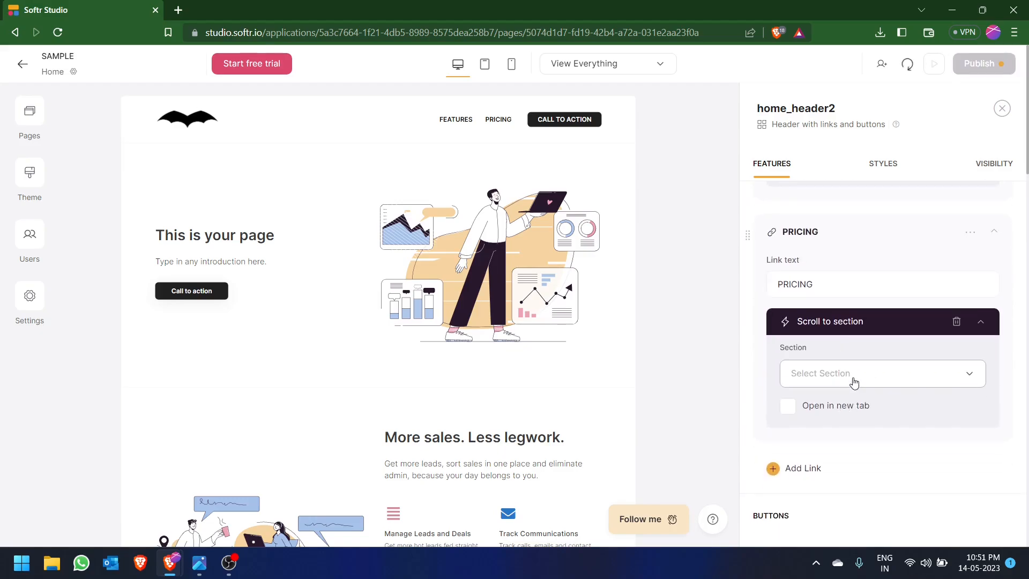
click(851, 378)
scroll(831, 482, down, 3)
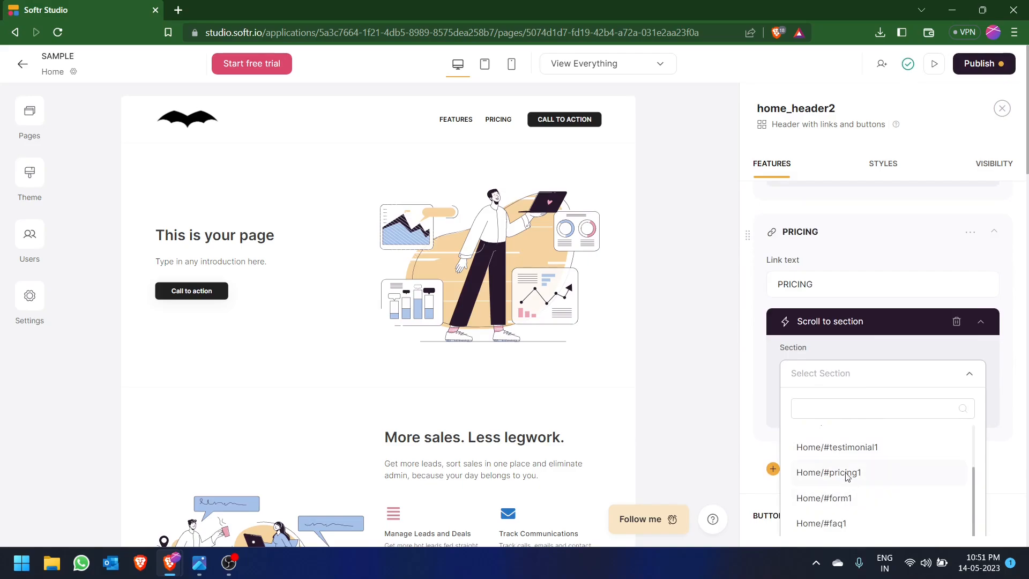
click(849, 473)
- Give the hero block's Call to action button a scroll-to-section action targeting Home/#form1, then close the block settings
click(331, 258)
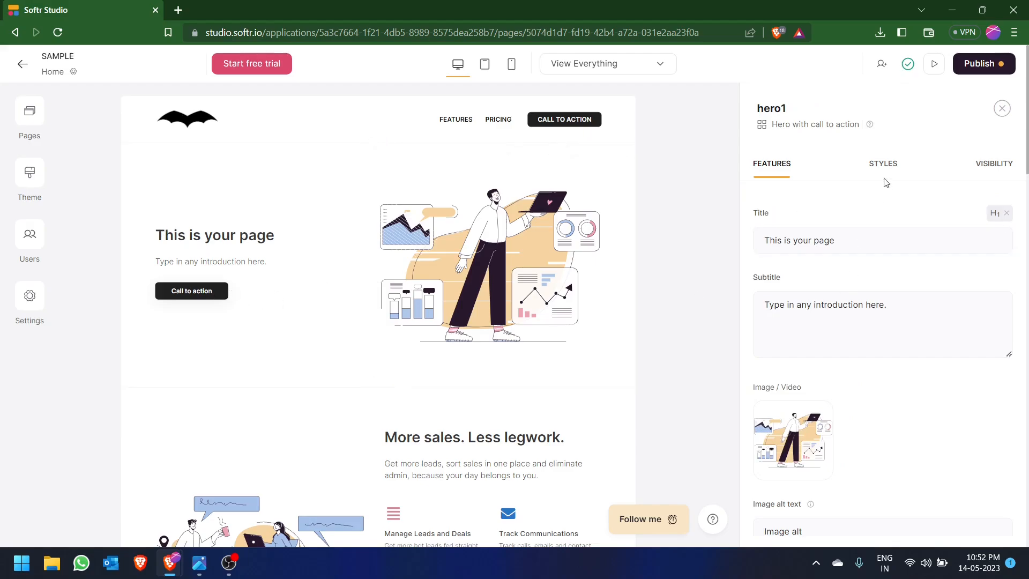
scroll(851, 273, down, 5)
scroll(840, 289, down, 5)
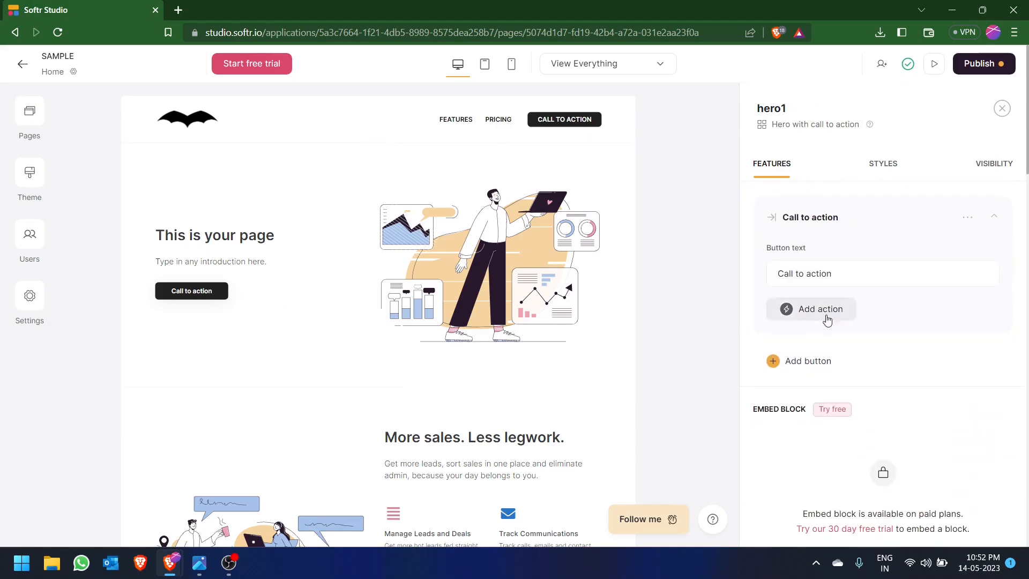
click(809, 309)
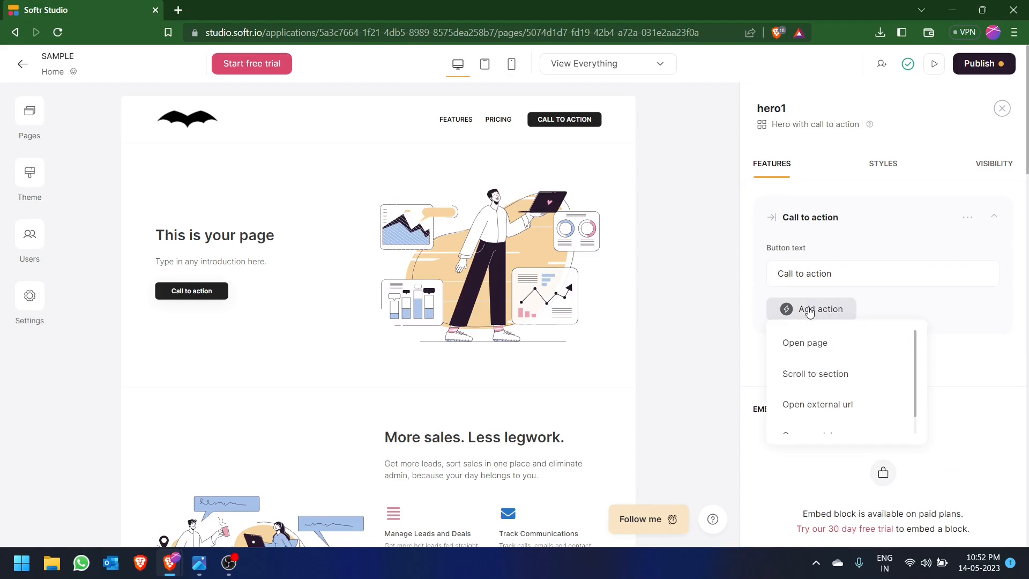
click(829, 379)
click(830, 362)
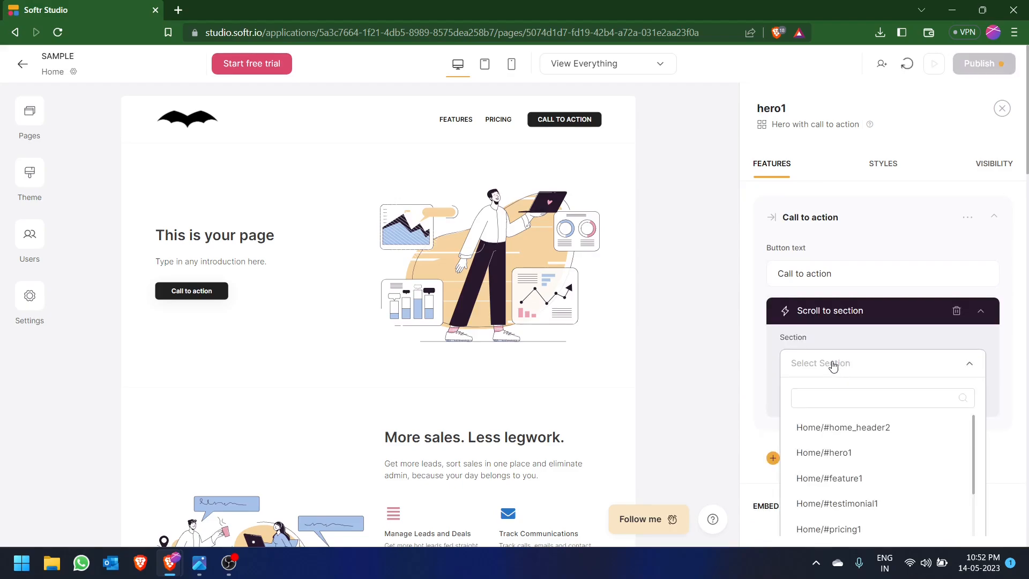
scroll(831, 363, down, 1)
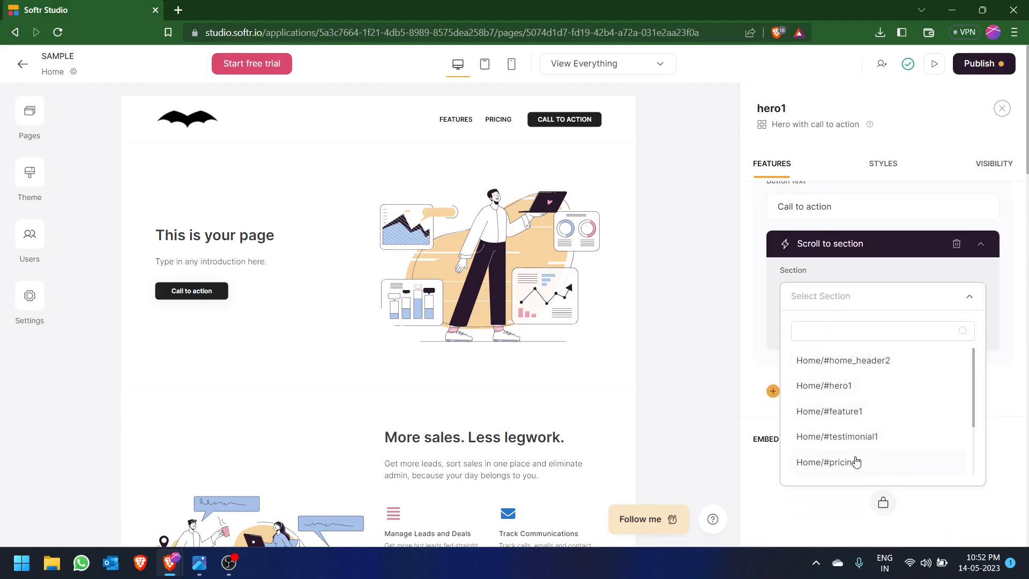
scroll(850, 425, down, 1)
scroll(851, 425, down, 1)
click(835, 426)
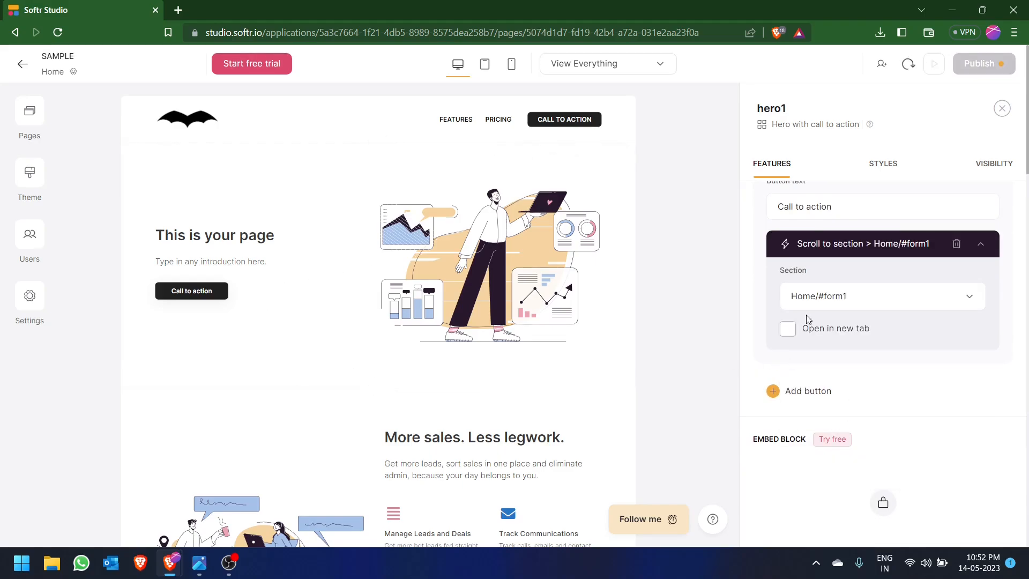
scroll(391, 325, down, 5)
scroll(375, 343, up, 5)
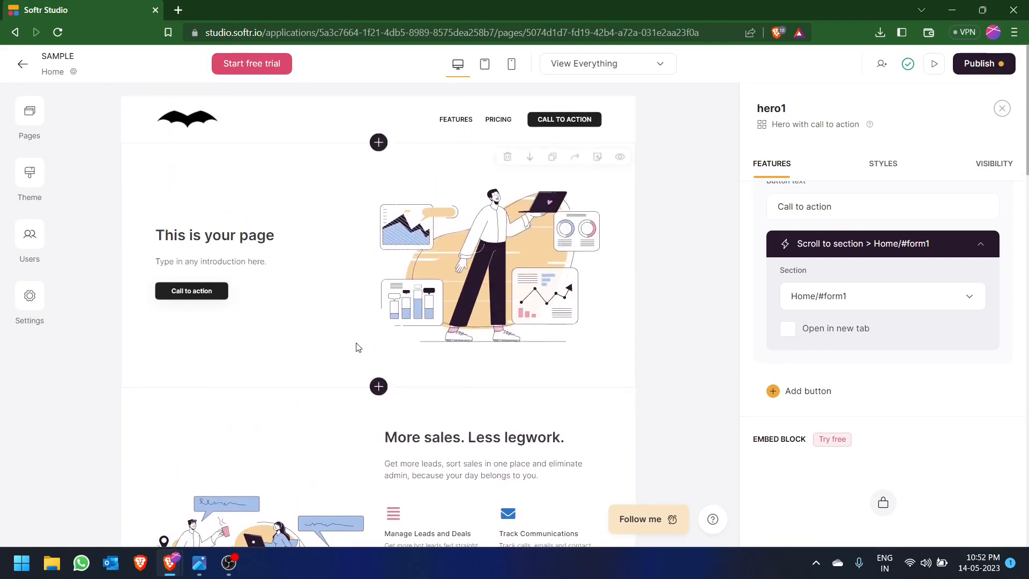
scroll(363, 350, down, 4)
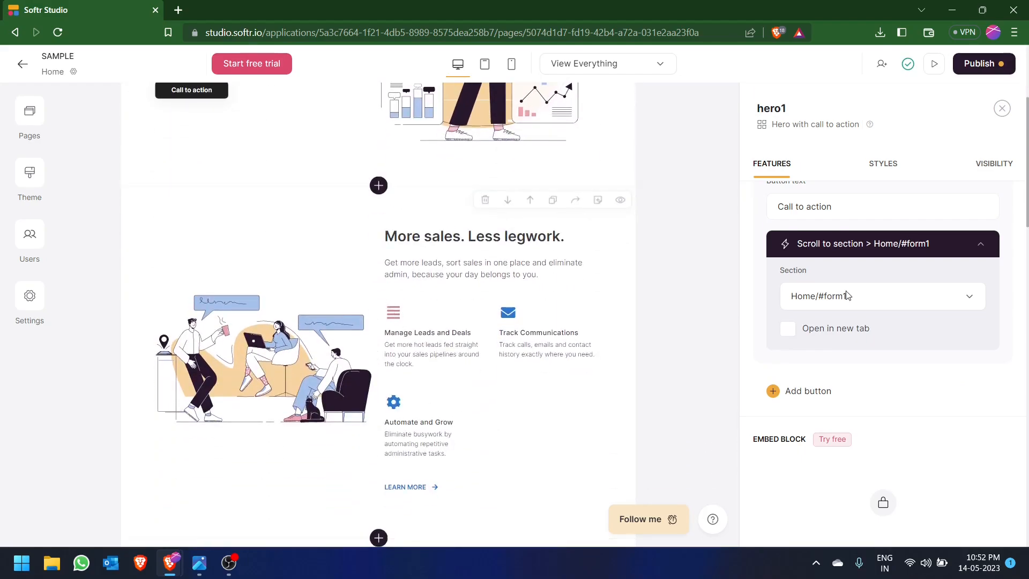
scroll(514, 330, down, 6)
scroll(512, 335, up, 5)
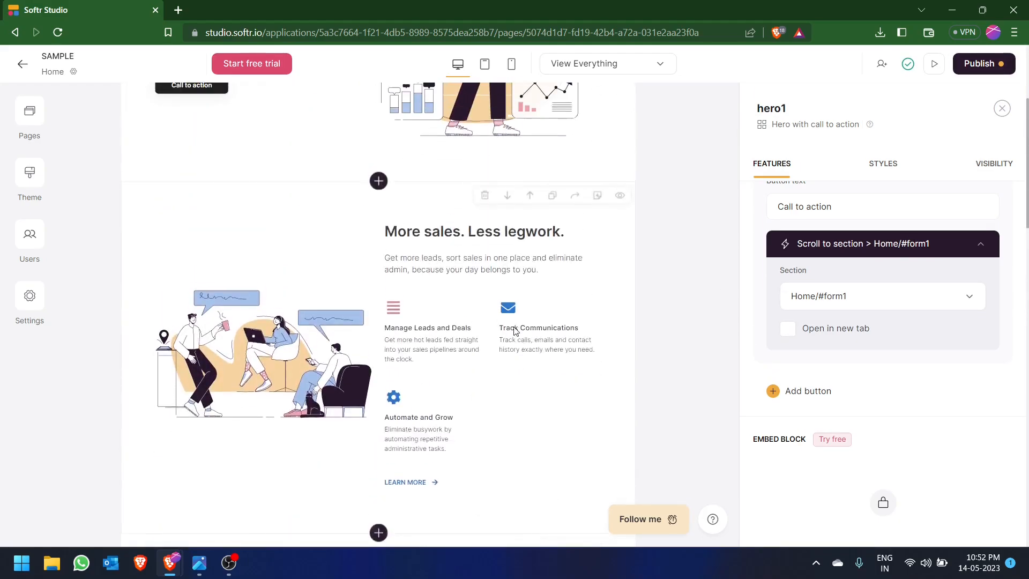
click(1002, 109)
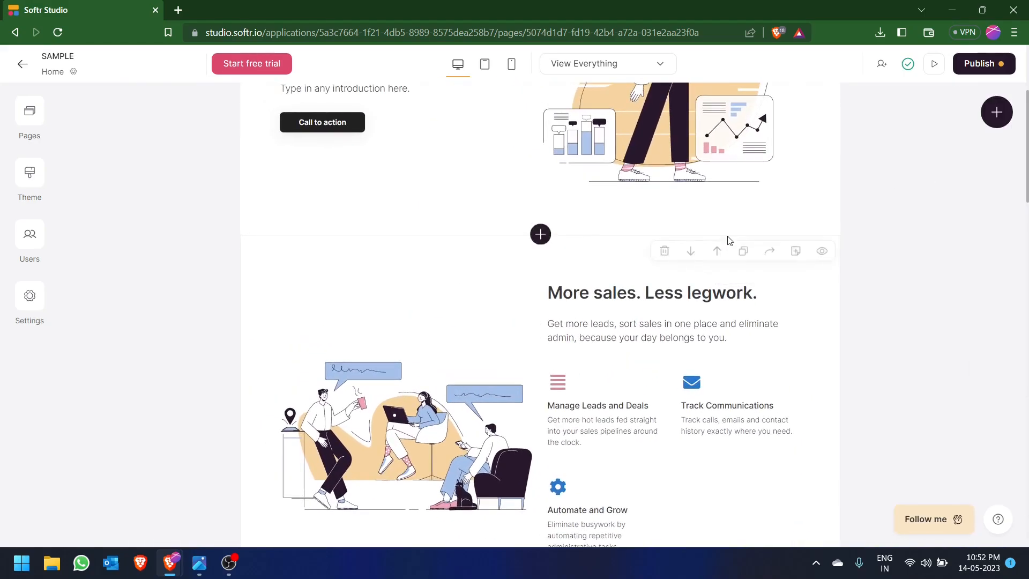
- Preview the home page in the tablet and mobile layouts, then return to the desktop layout
scroll(857, 262, up, 4)
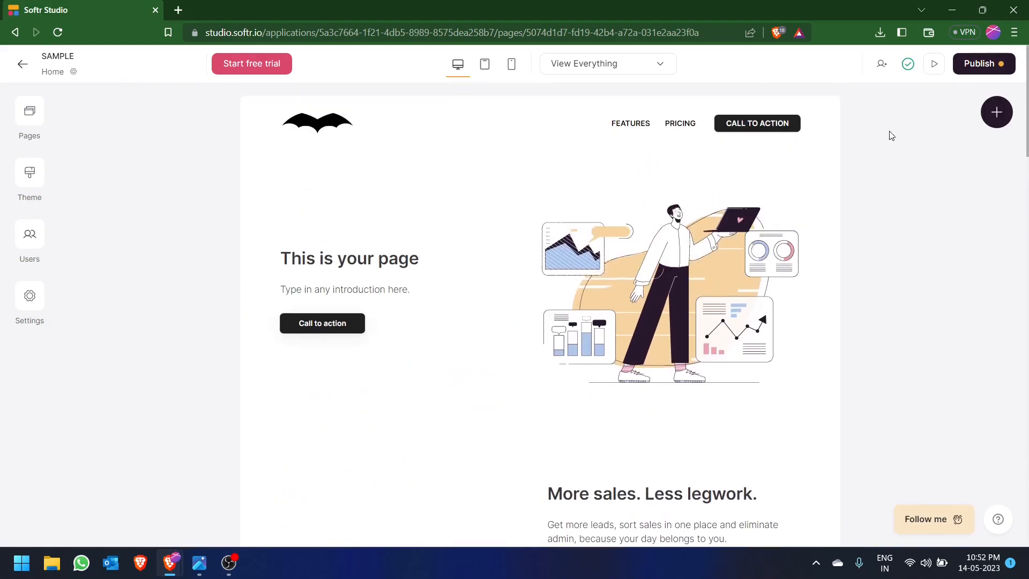
click(934, 64)
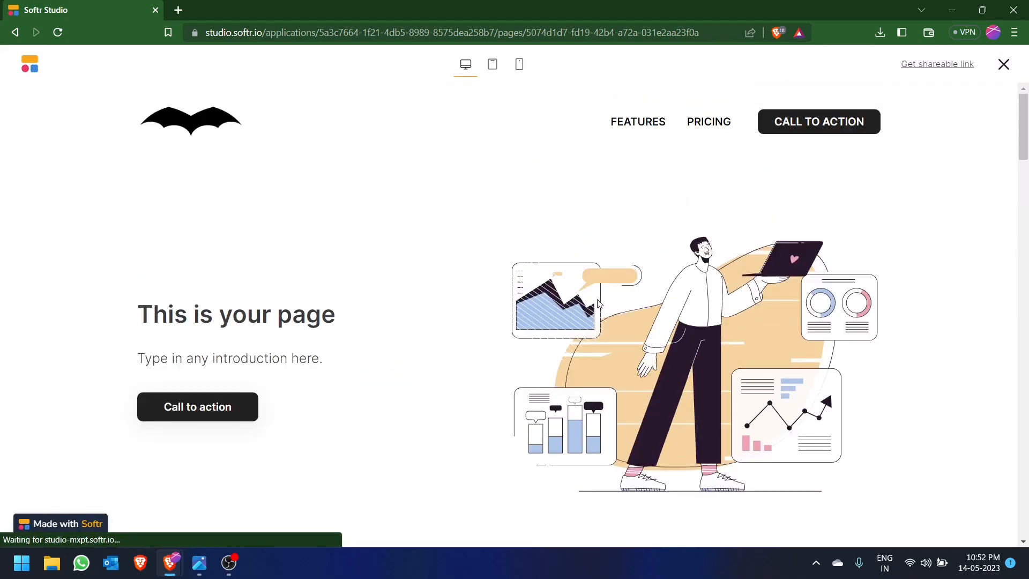
click(493, 65)
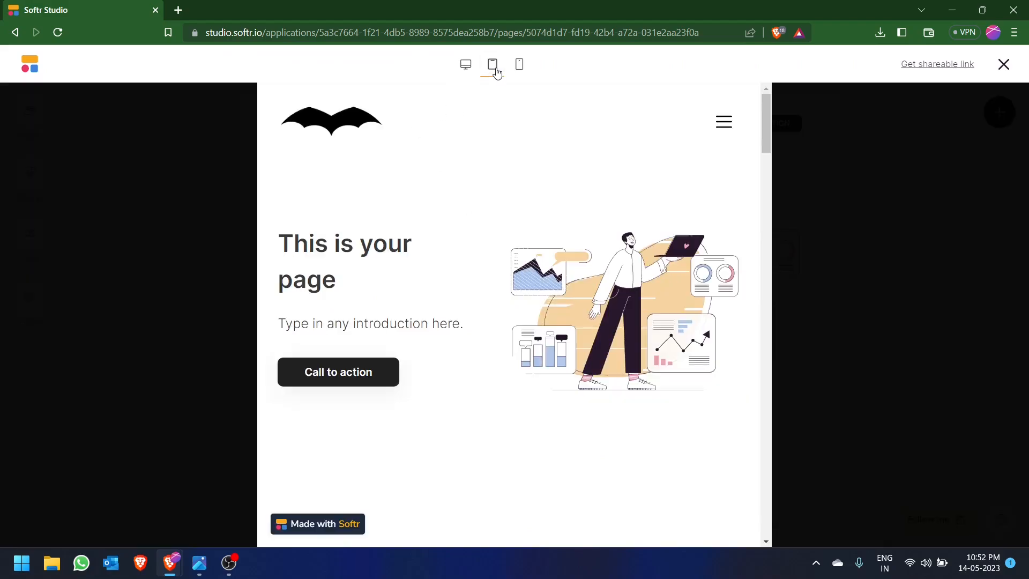
click(525, 65)
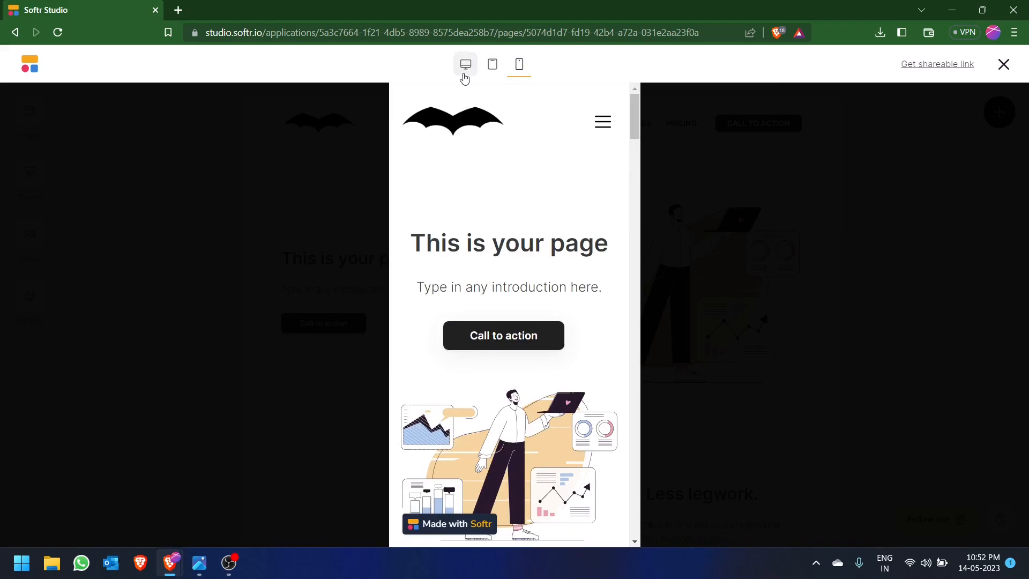
click(464, 65)
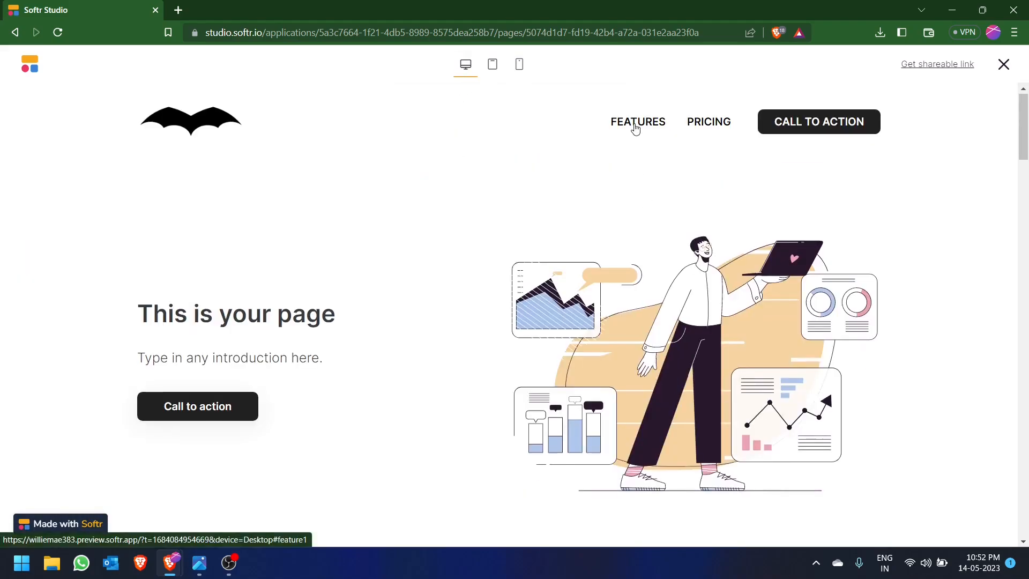
- Test the FEATURES and PRICING header links in the preview, then return to the hero section
click(635, 124)
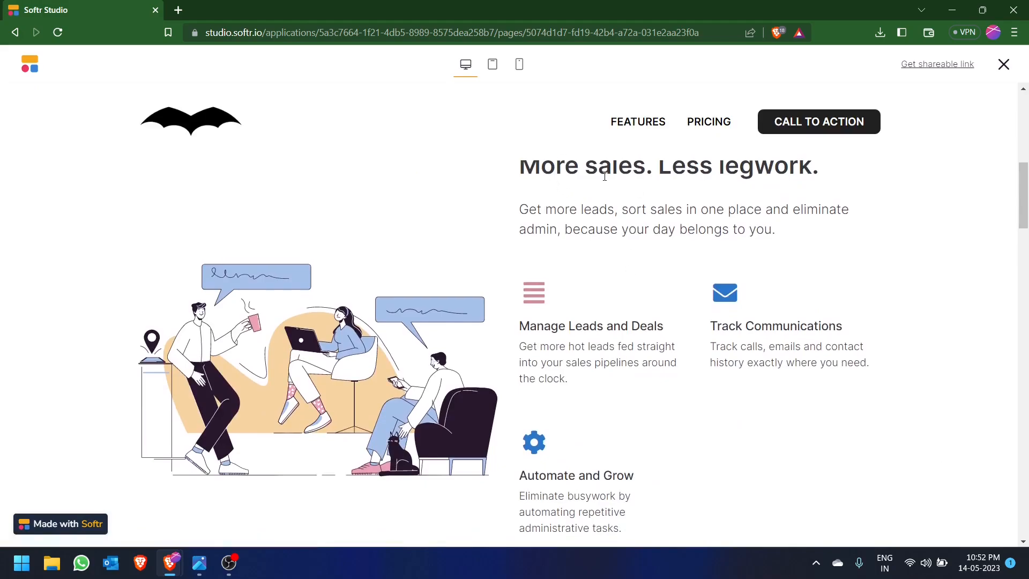
click(706, 124)
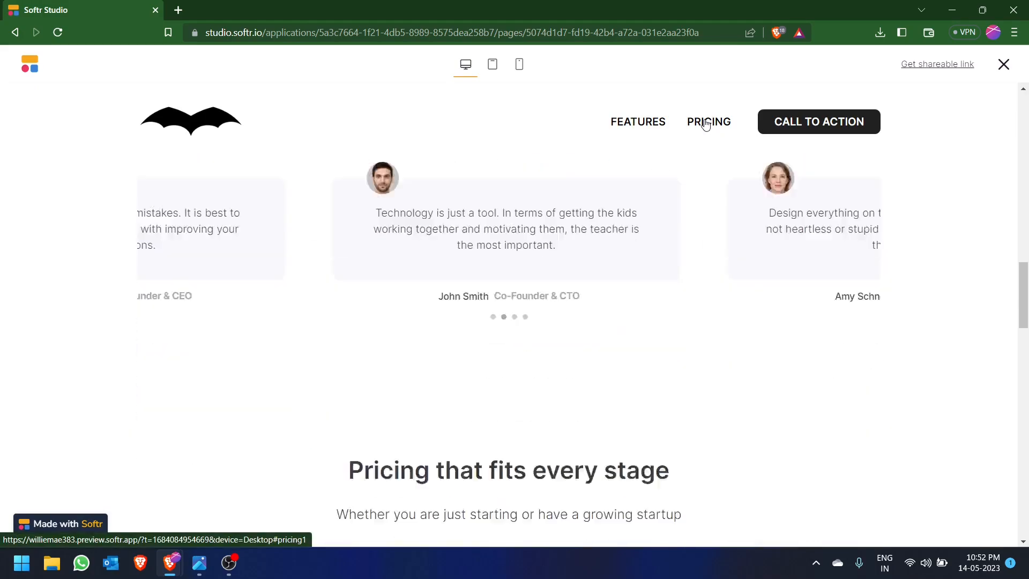
click(653, 122)
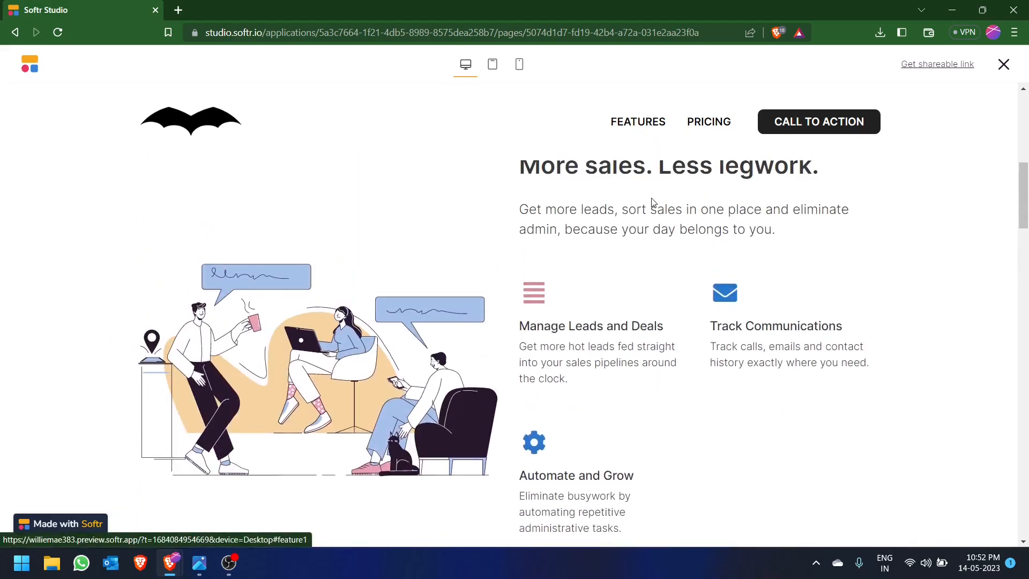
scroll(583, 224, up, 7)
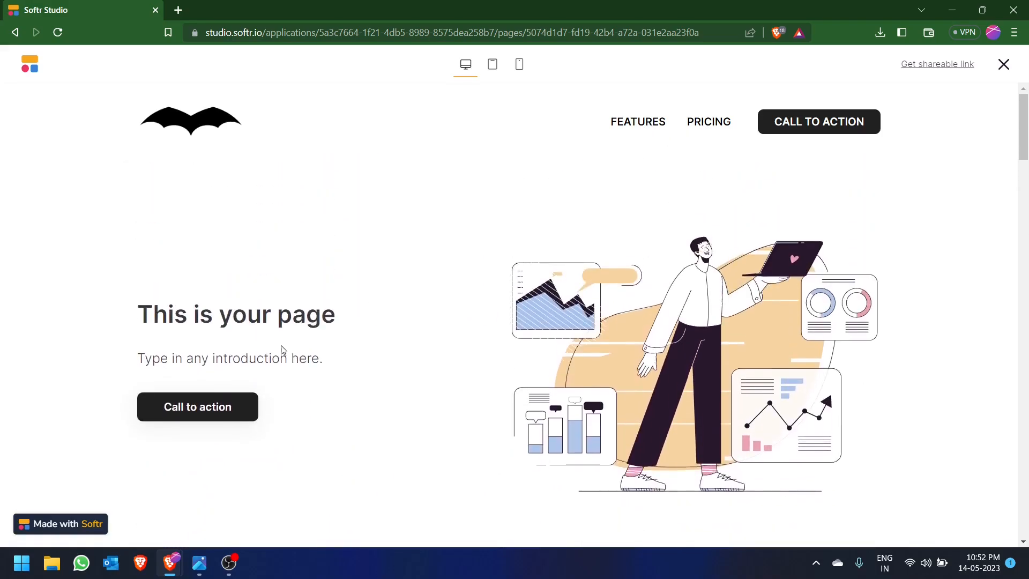
- Follow the hero's Call to action to the form and submit a test entry with full name "sample name" and a sample e-mail
click(202, 409)
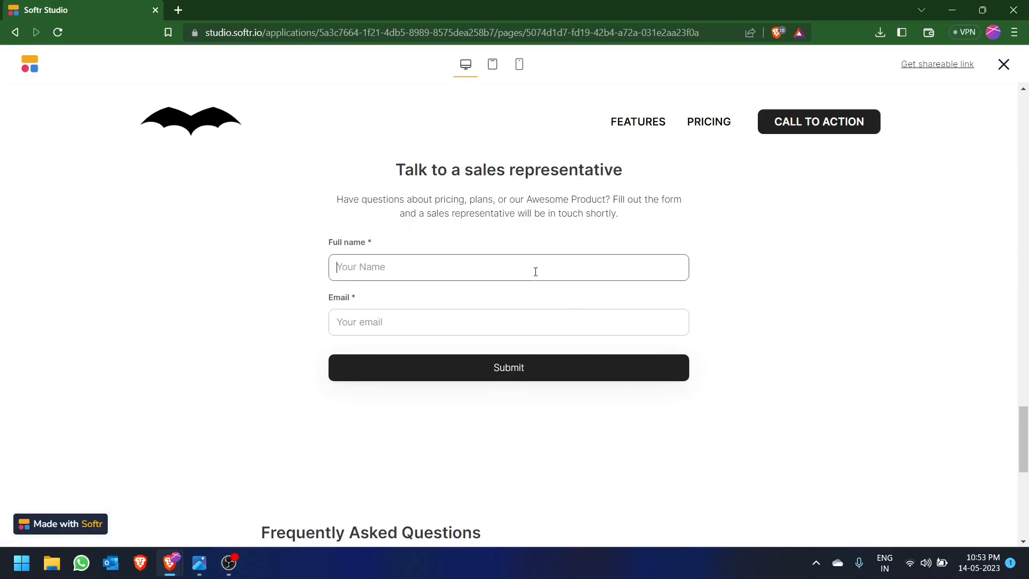
text(sample name)
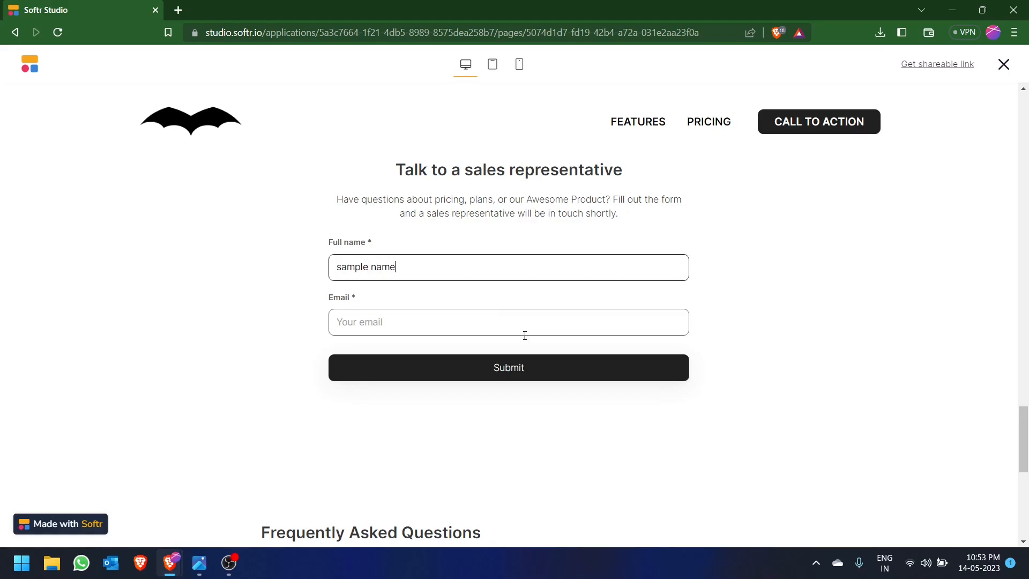
click(500, 322)
text(sample@gmail.com)
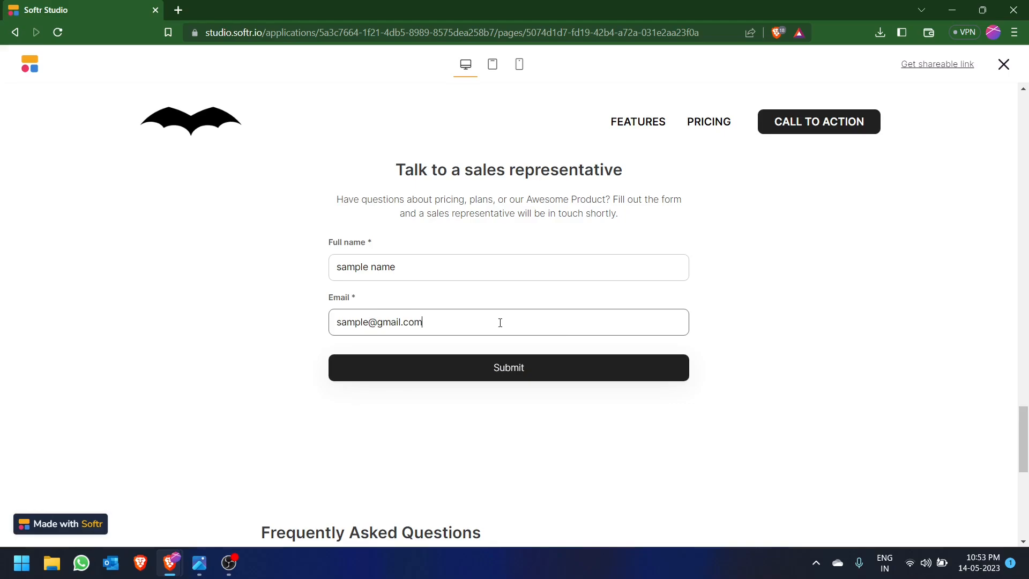
click(467, 375)
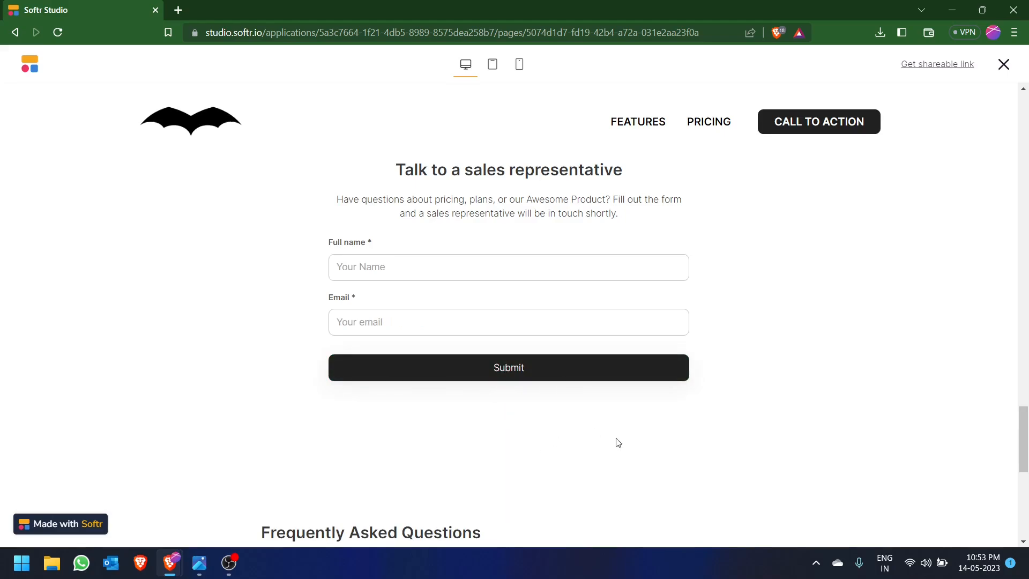
- Switch to Google Sheets to check the Sample spreadsheet for the submitted form entry, and return to the Softr preview
key(alt+Tab)
key(alt+Tab)
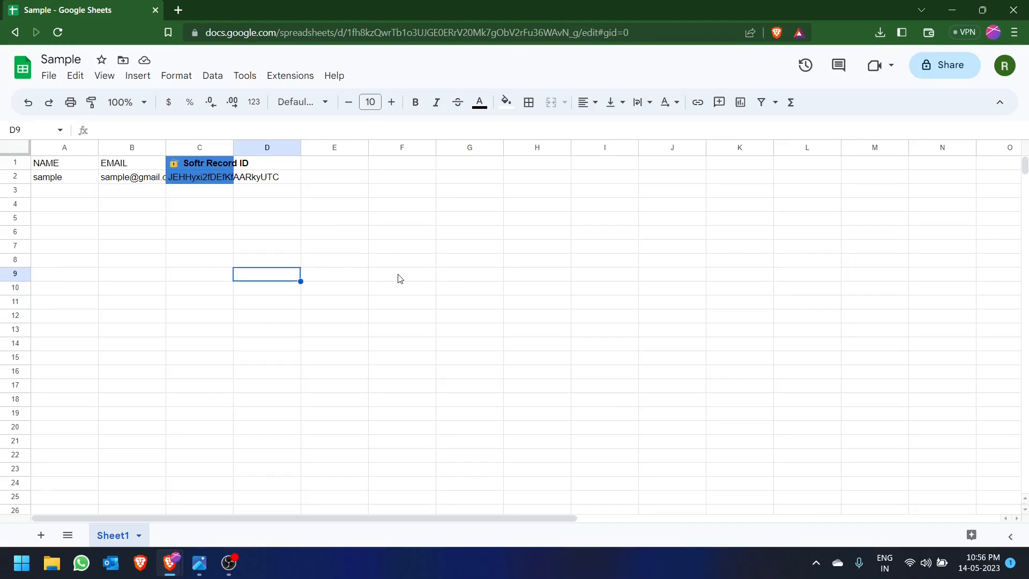
key(alt+Tab)
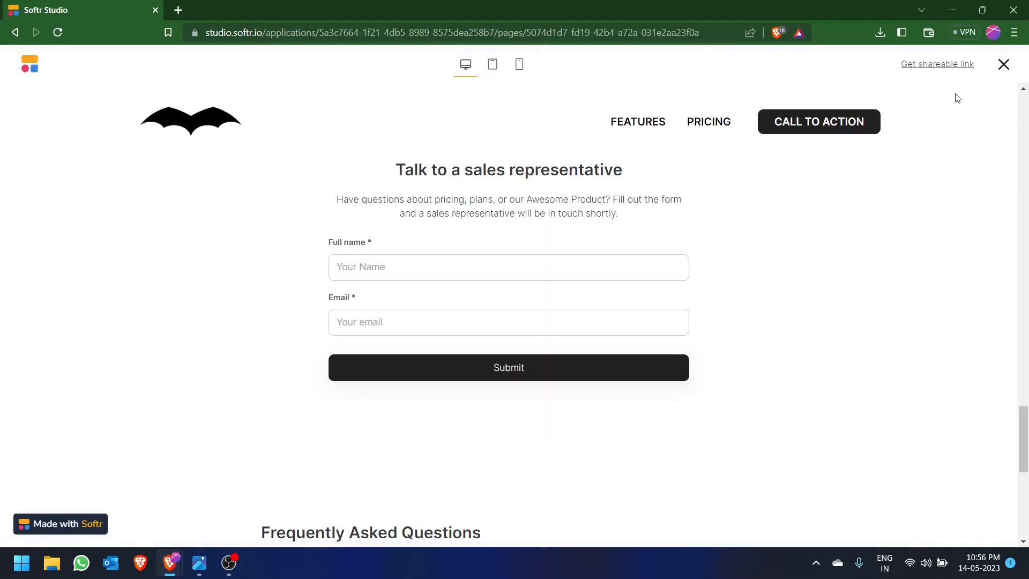
- Close the preview and return to the hero section of the home page in the editor
click(1001, 69)
scroll(788, 315, up, 5)
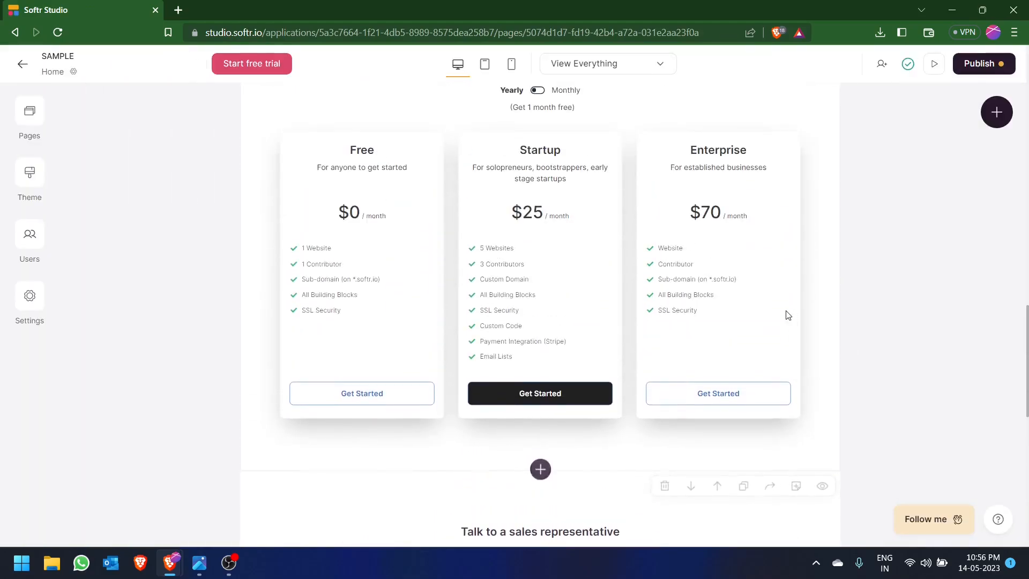
scroll(1012, 217, up, 10)
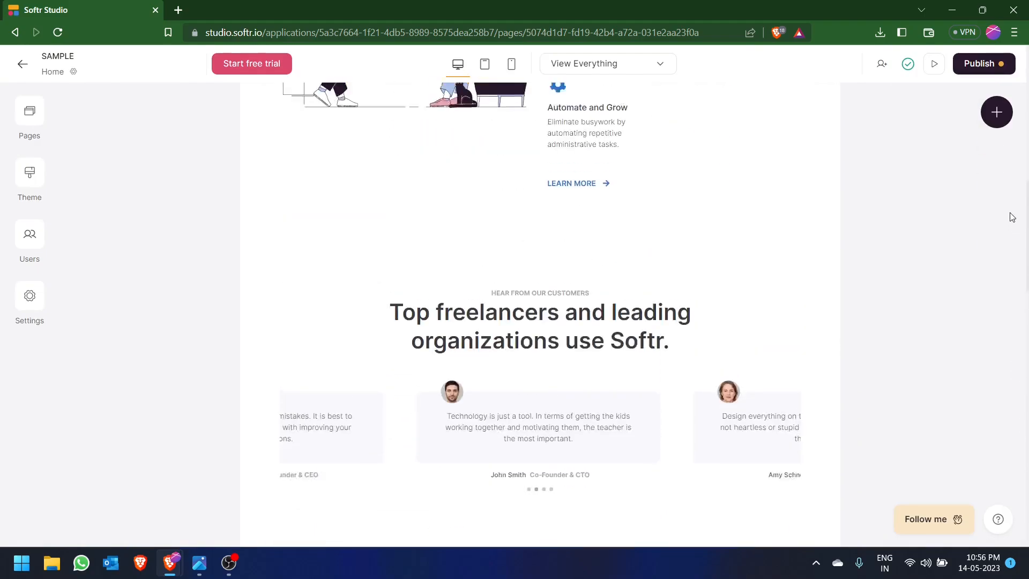
scroll(1011, 217, up, 15)
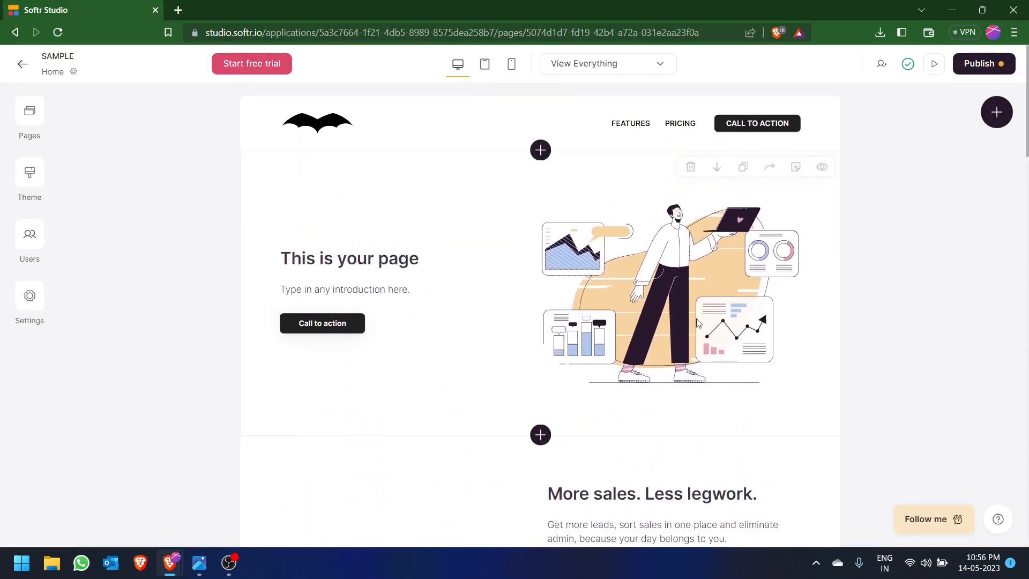
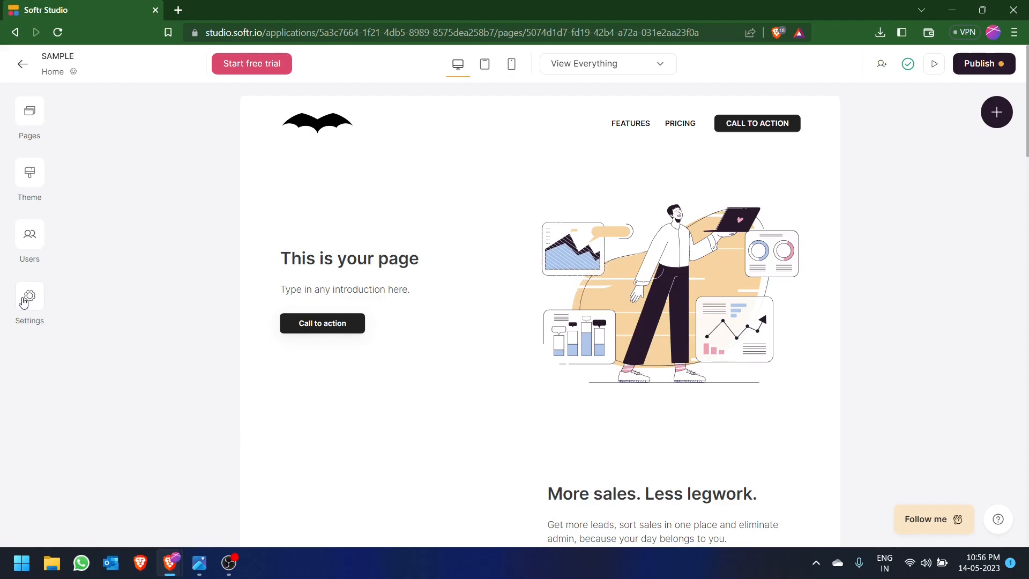
- Review the application's General, Custom Domain and Data Sources settings
click(24, 303)
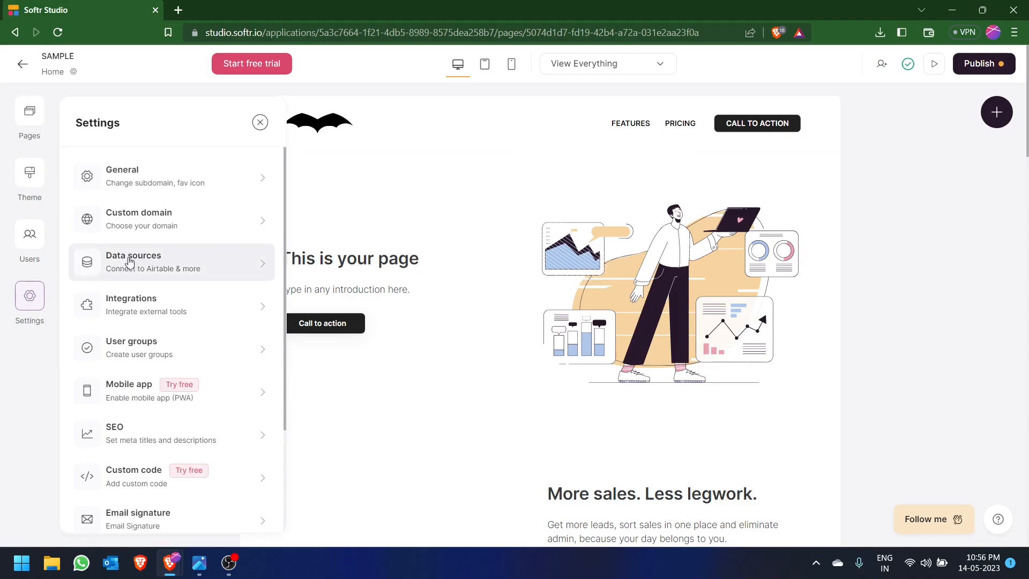
click(239, 186)
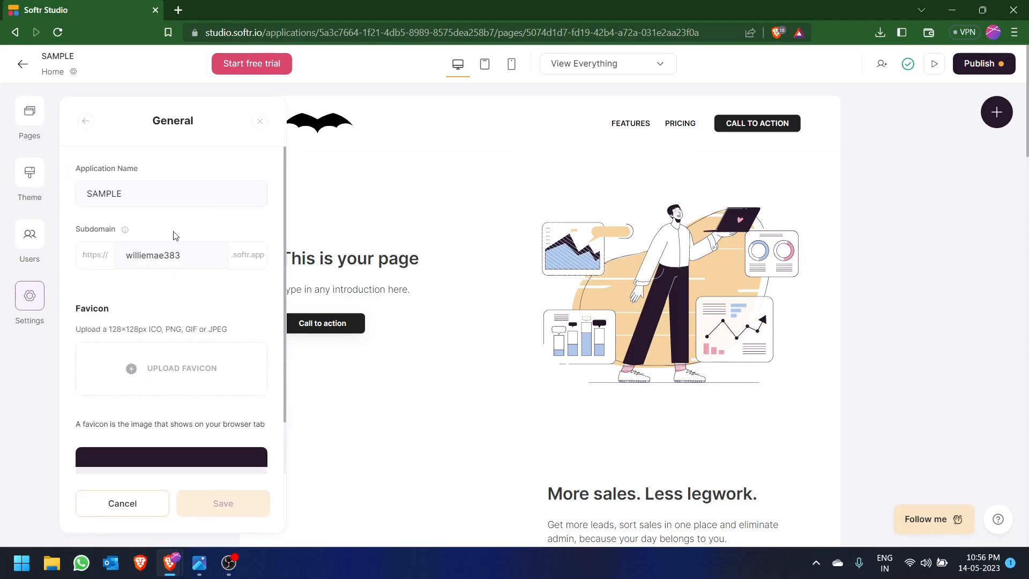
click(85, 127)
click(190, 234)
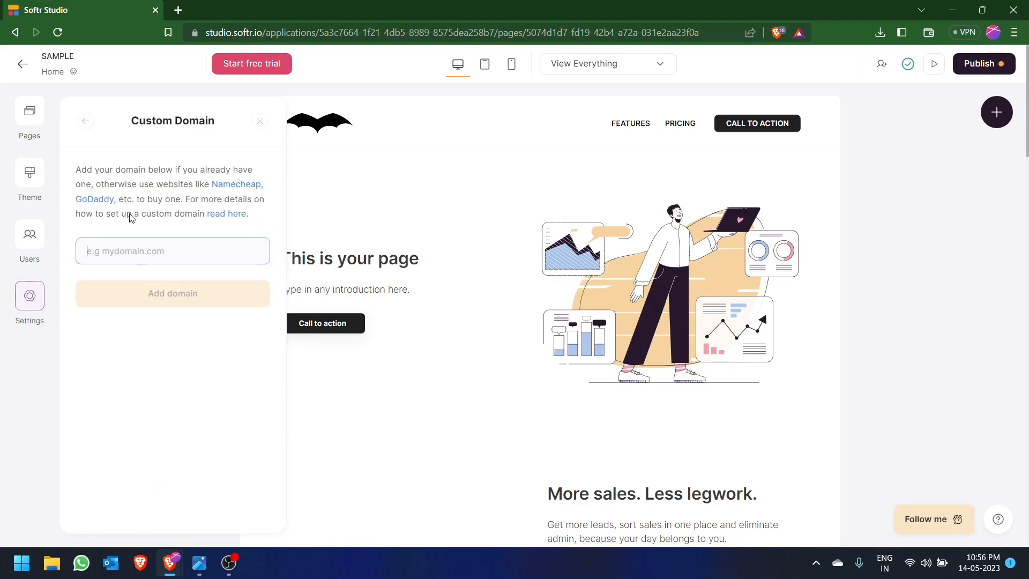
click(84, 121)
click(198, 198)
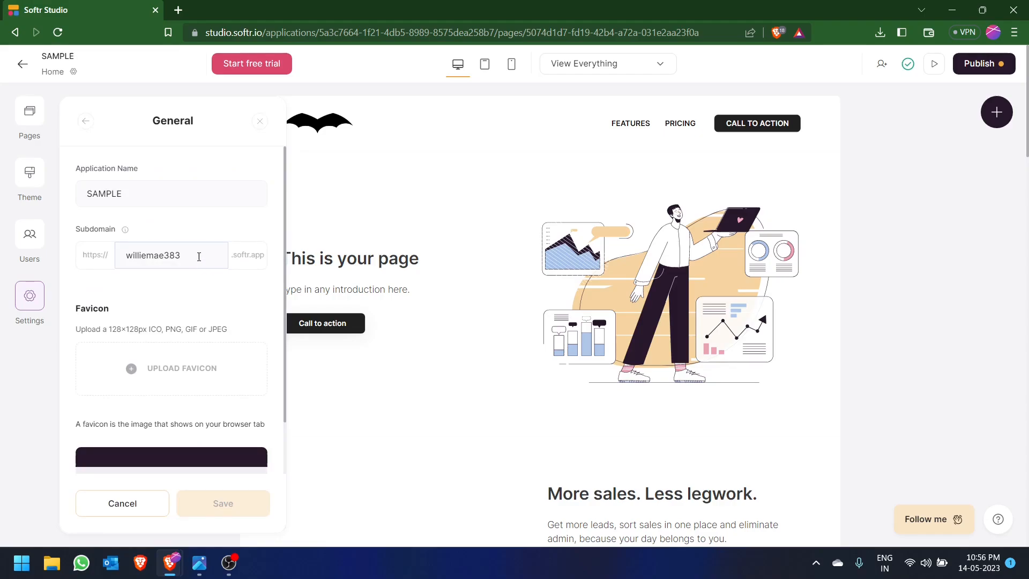
drag(213, 255, 106, 243)
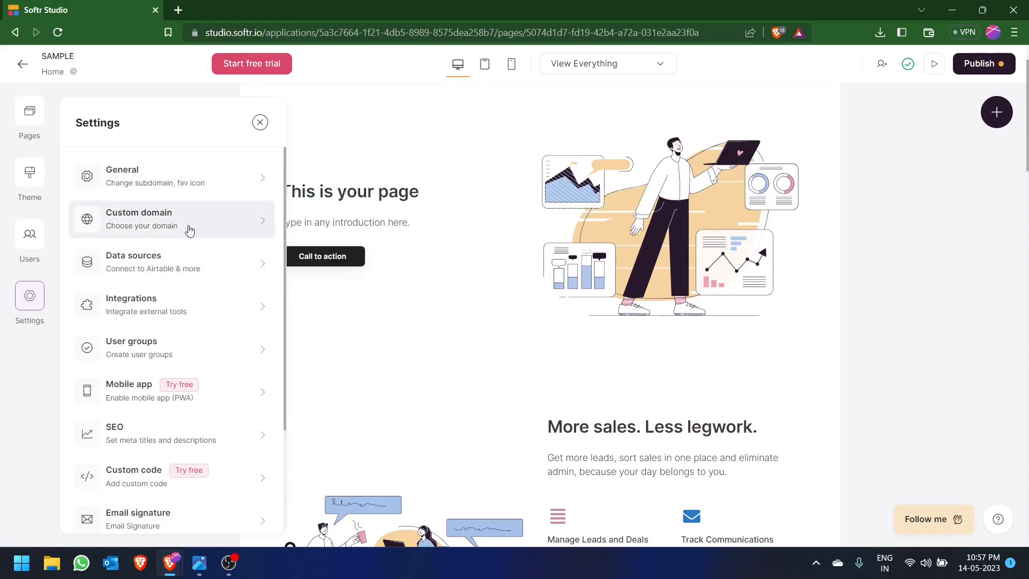
click(237, 268)
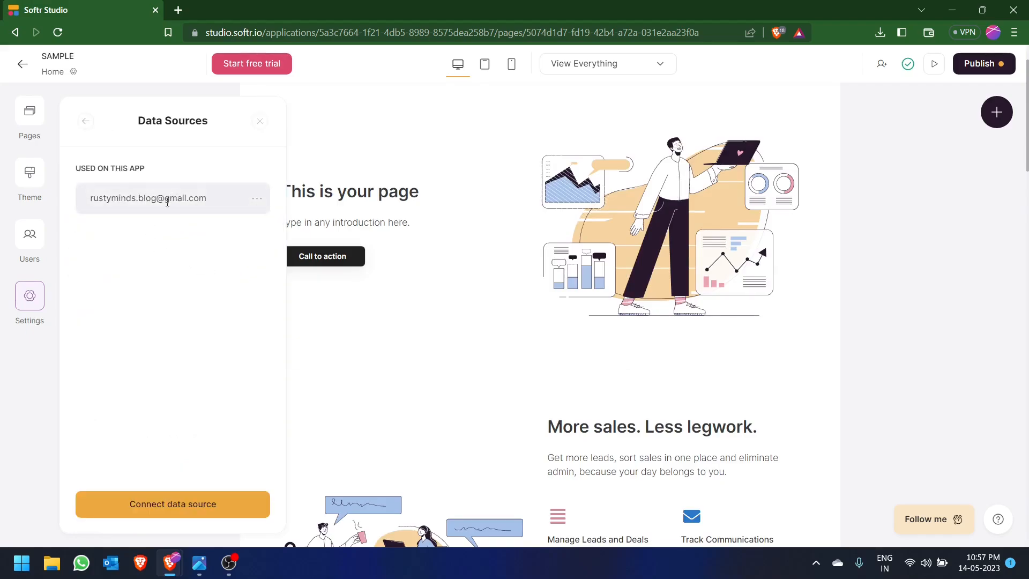
click(86, 121)
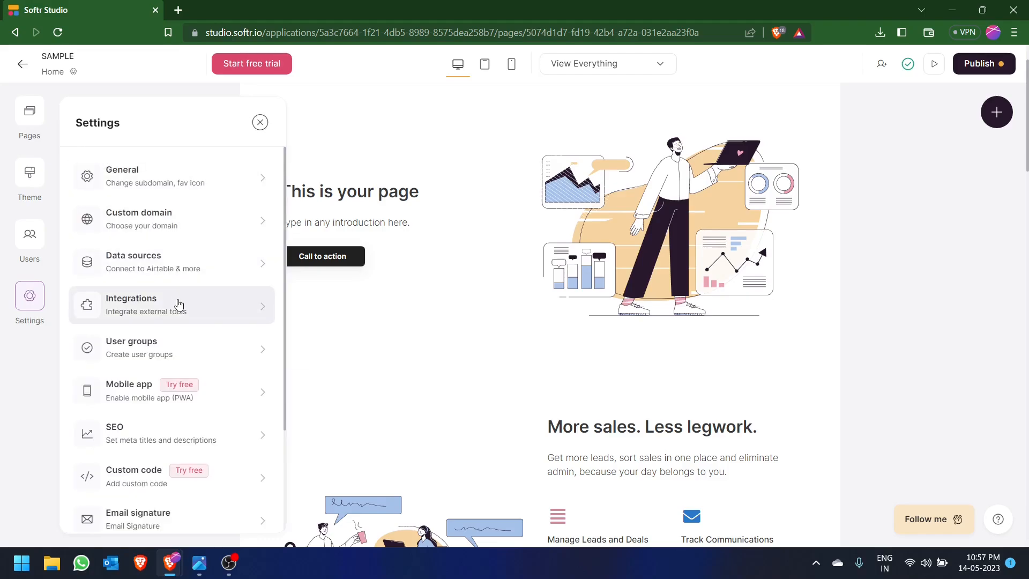
- Look through the available integrations, expanding HubSpot Chat and Hotjar, and return to the home page editor
click(269, 312)
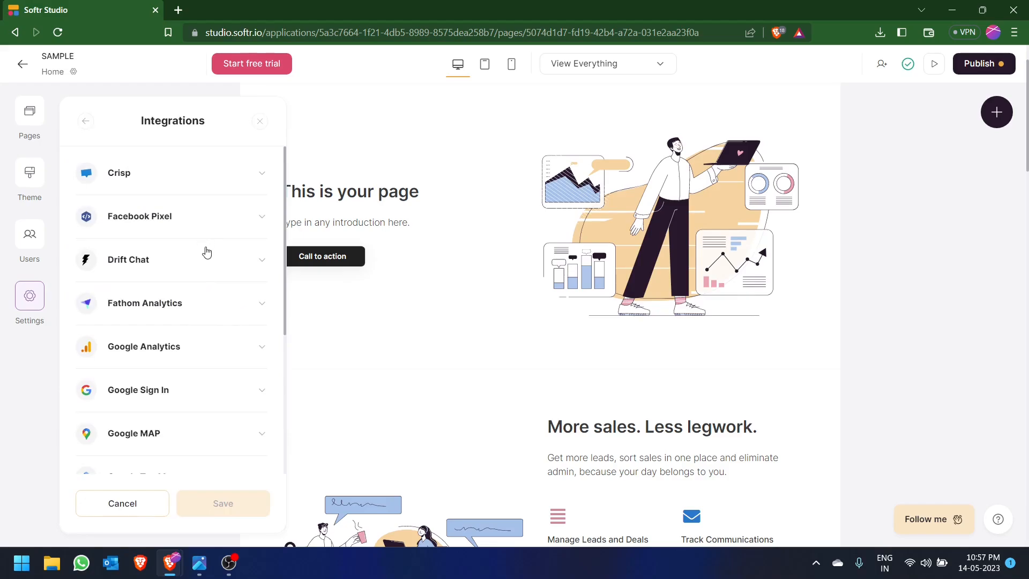
scroll(204, 255, down, 6)
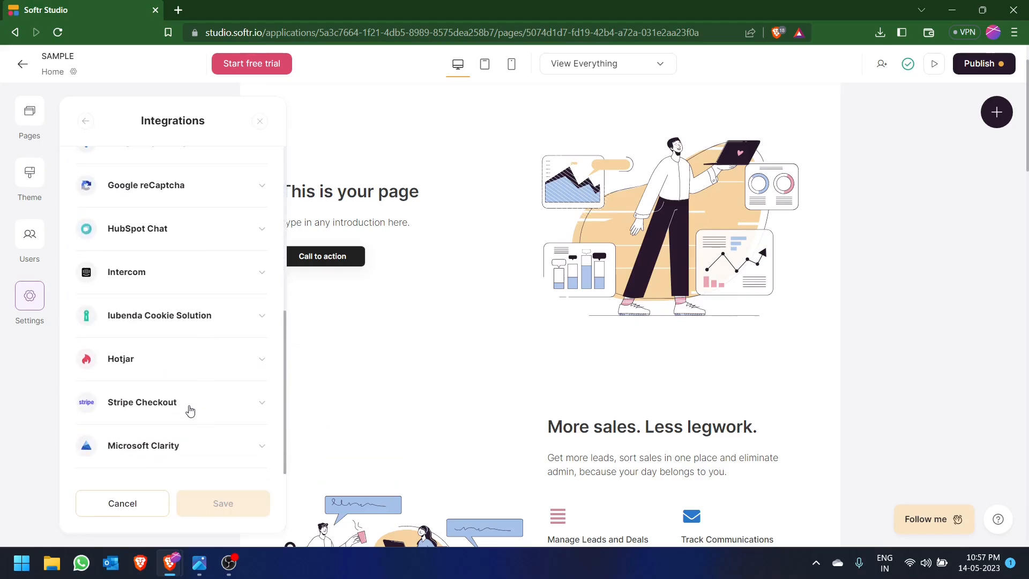
scroll(188, 343, up, 5)
scroll(182, 375, down, 1)
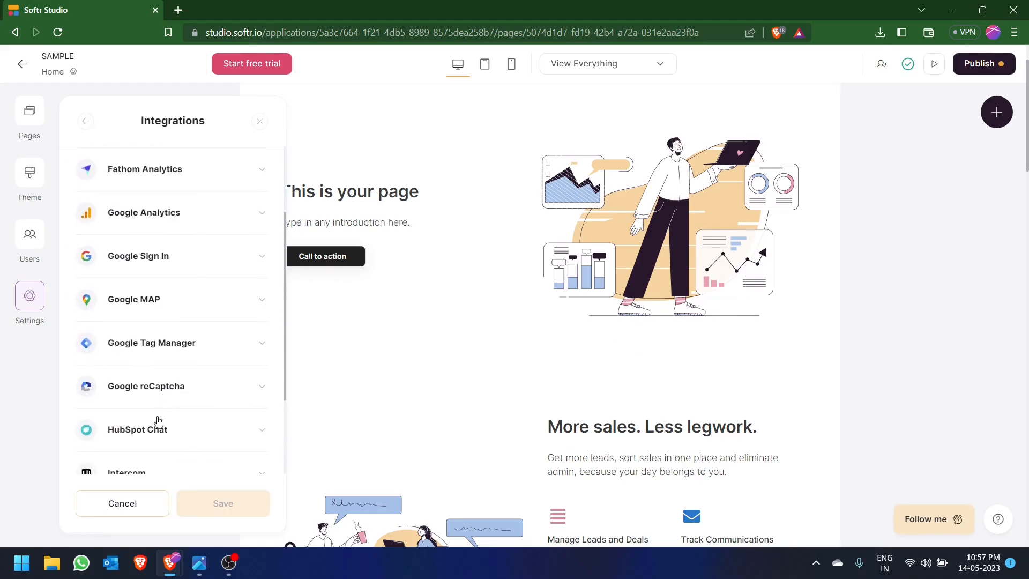
click(158, 428)
scroll(161, 406, down, 4)
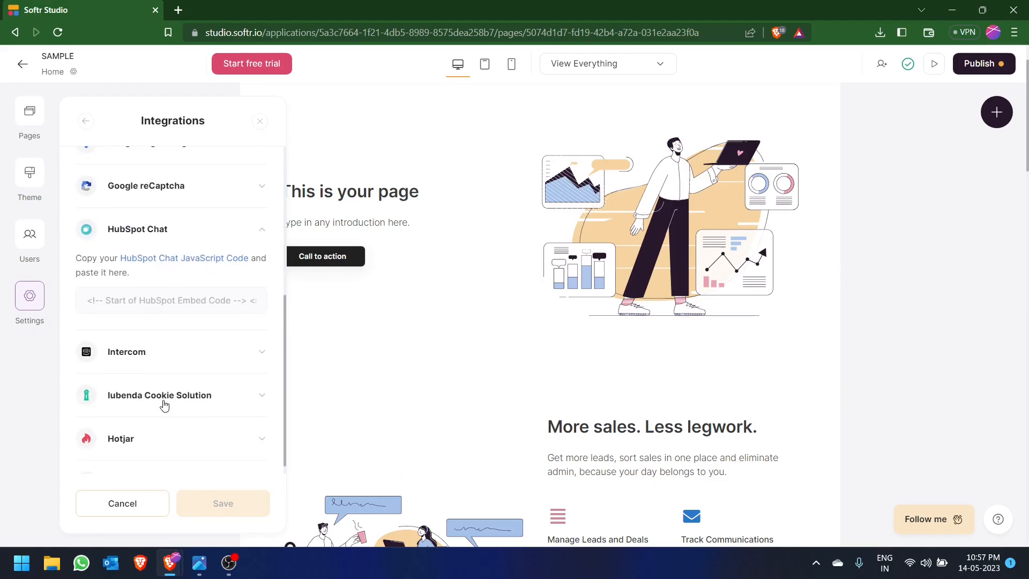
click(127, 439)
scroll(154, 413, down, 4)
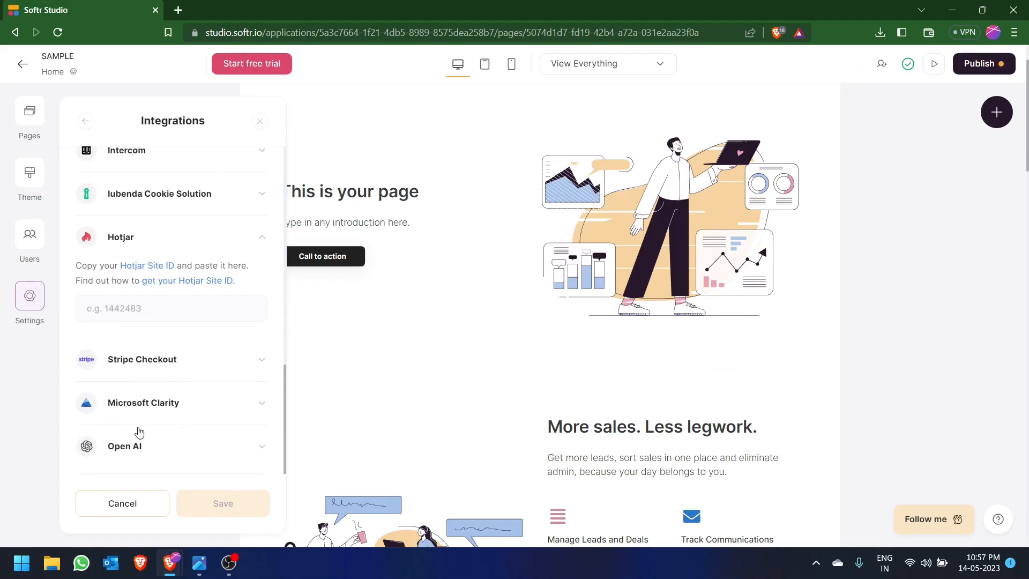
scroll(138, 429, up, 10)
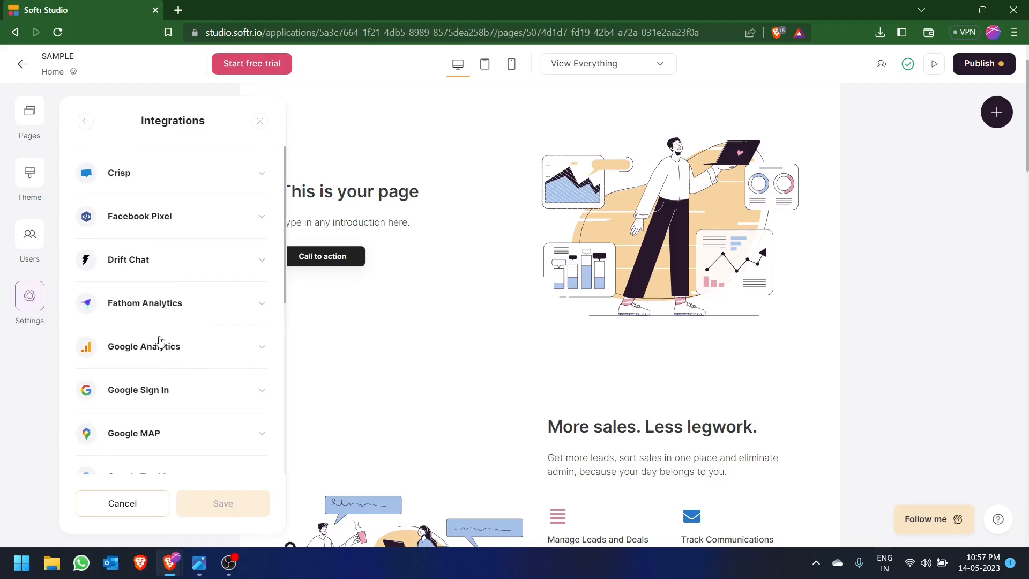
click(314, 318)
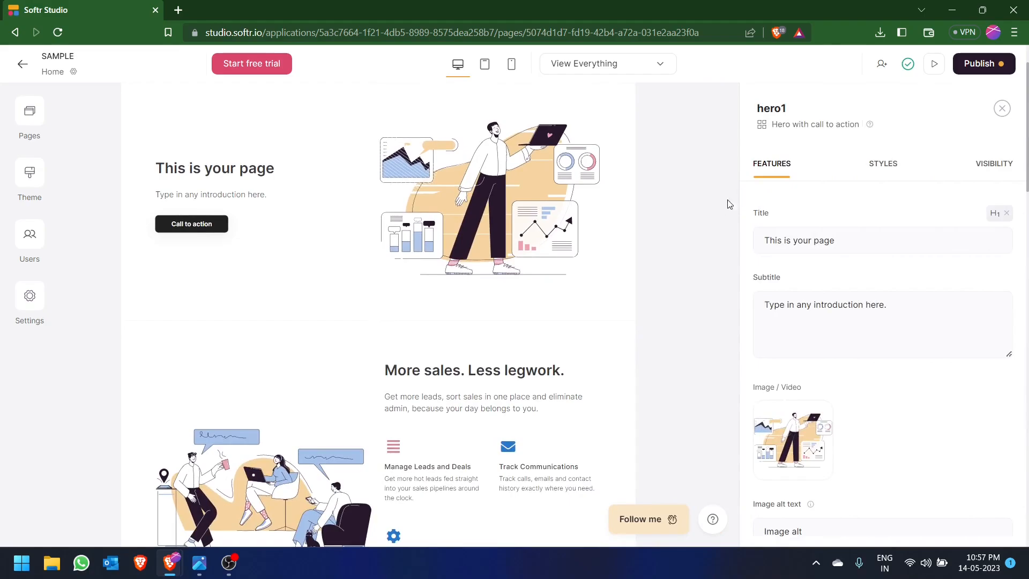
click(1002, 108)
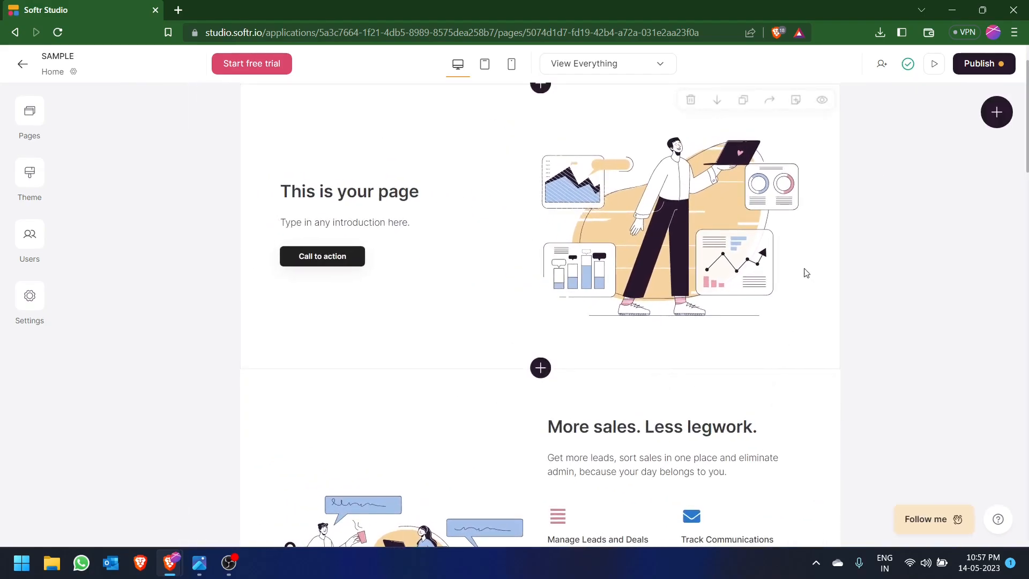
- Set the application's subdomain to sample123 in the publishing options and publish it
click(991, 72)
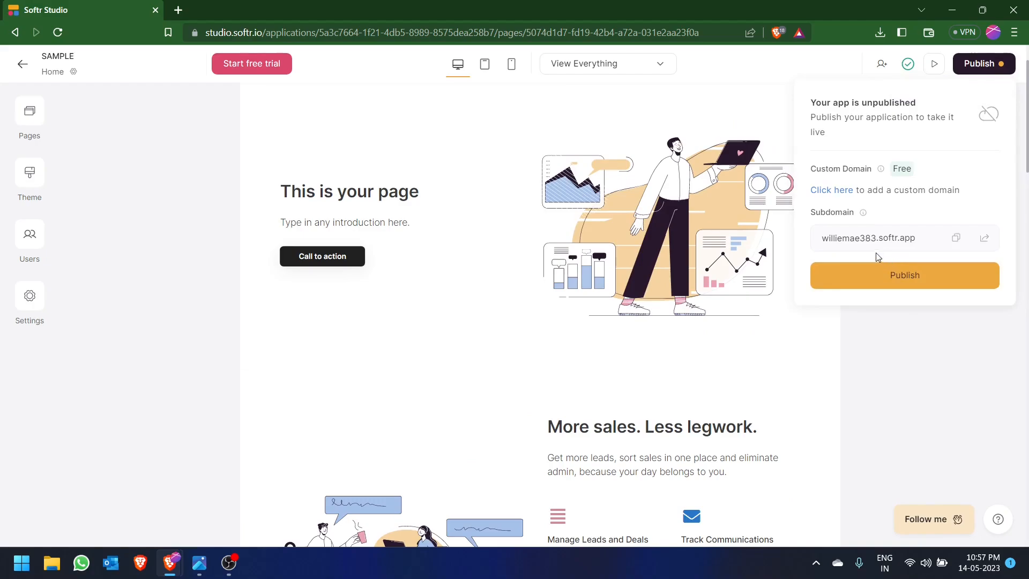
click(841, 196)
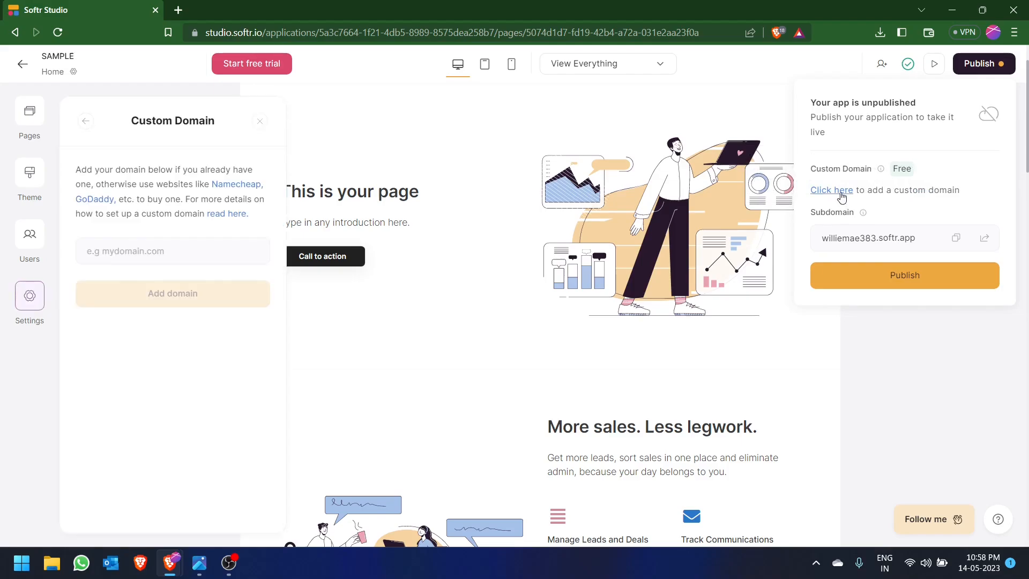
click(875, 246)
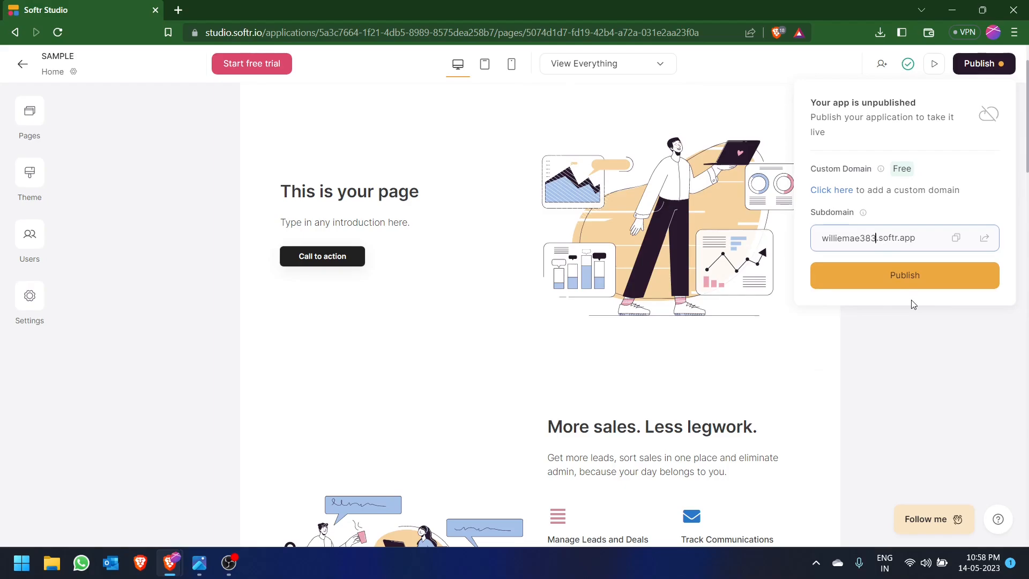
key(BackSpace)
key(BackSpace)
key(BackSpace)
key(BackSpace)
key(BackSpace)
key(BackSpace)
key(BackSpace)
key(BackSpace)
key(BackSpace)
key(BackSpace)
key(BackSpace)
key(BackSpace)
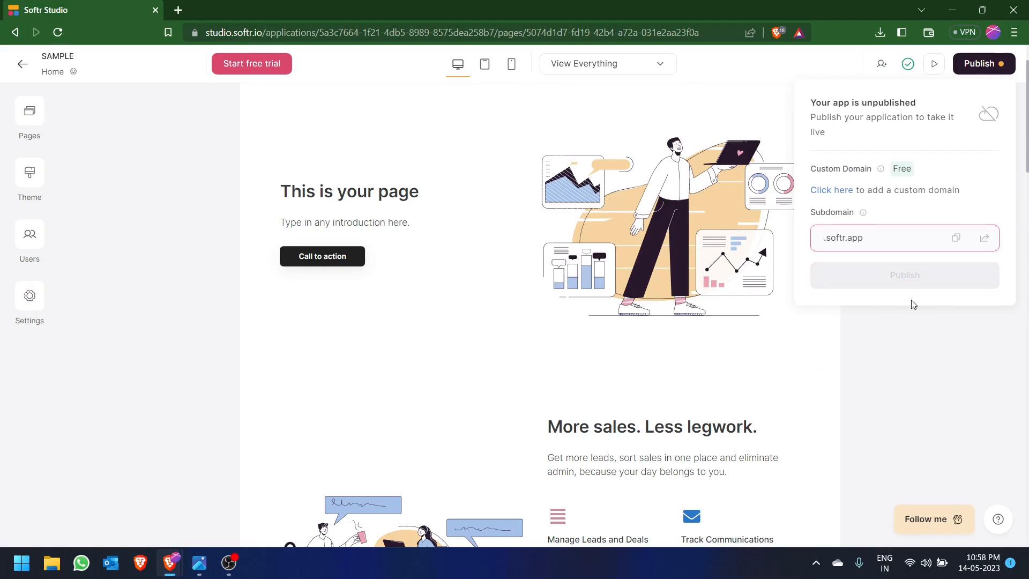
text(sa)
text(mple12)
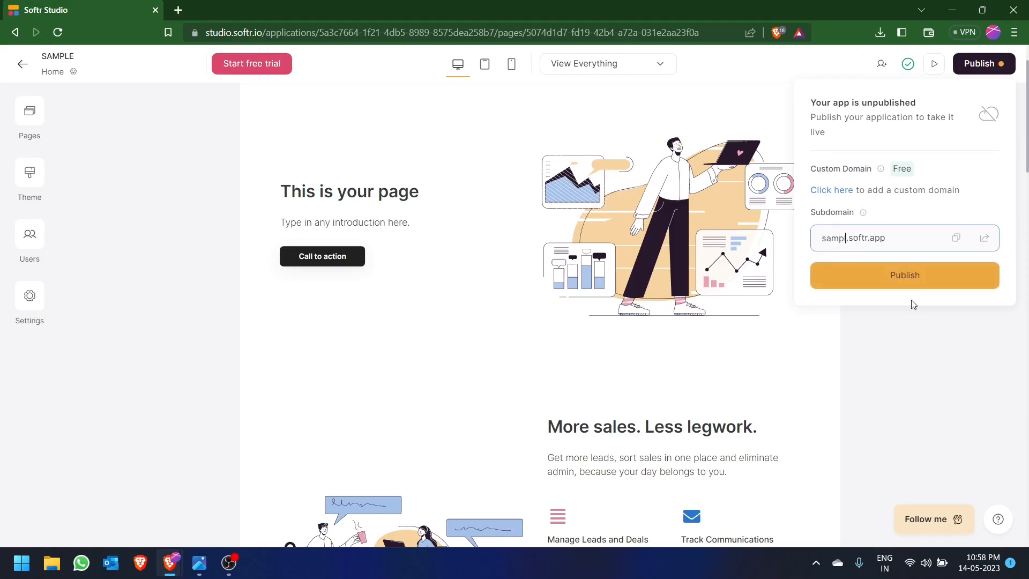
text(3)
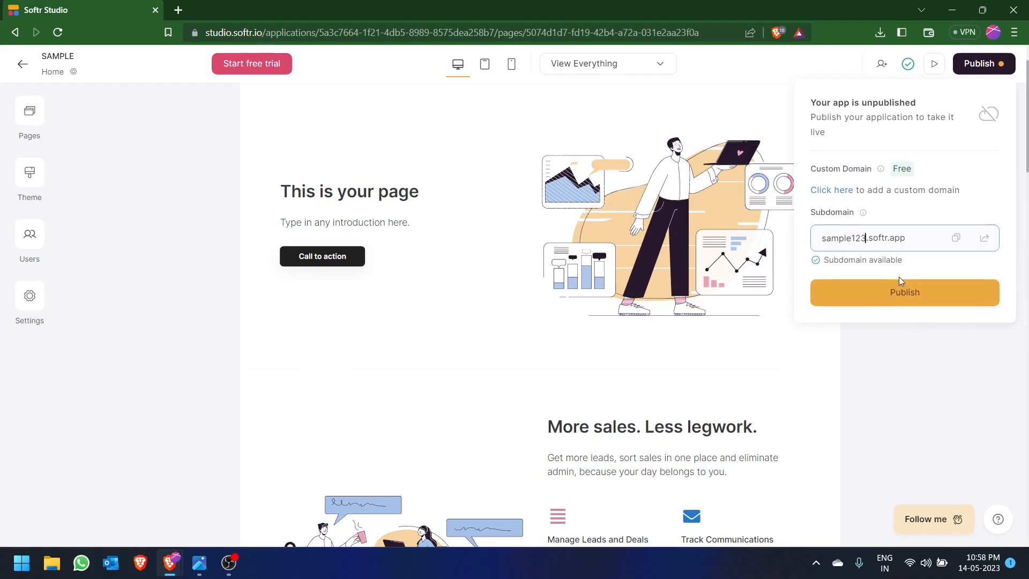
click(879, 303)
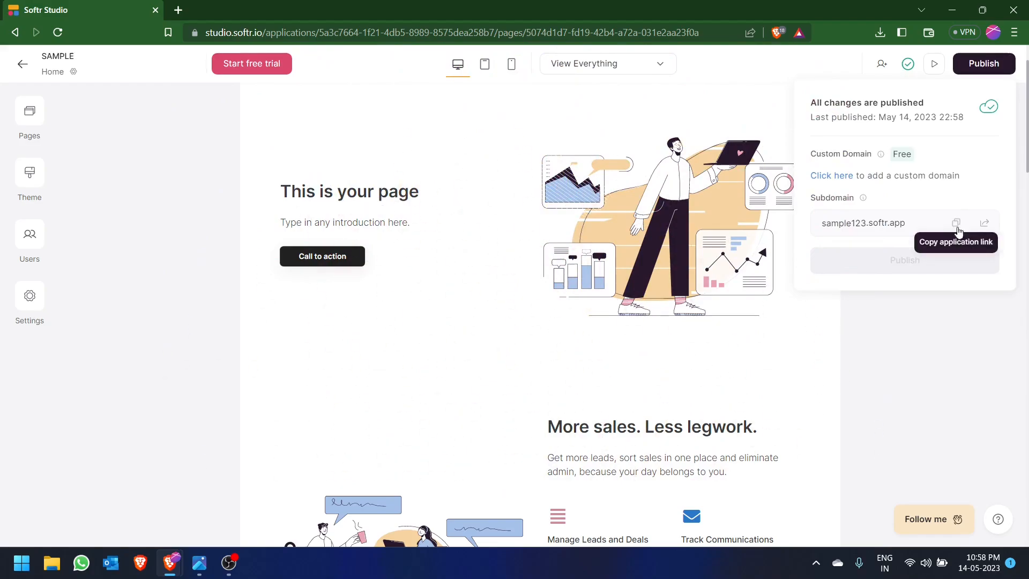
- Open the published site at sample123.softr.app, look through the live home page and return to its hero section
click(984, 223)
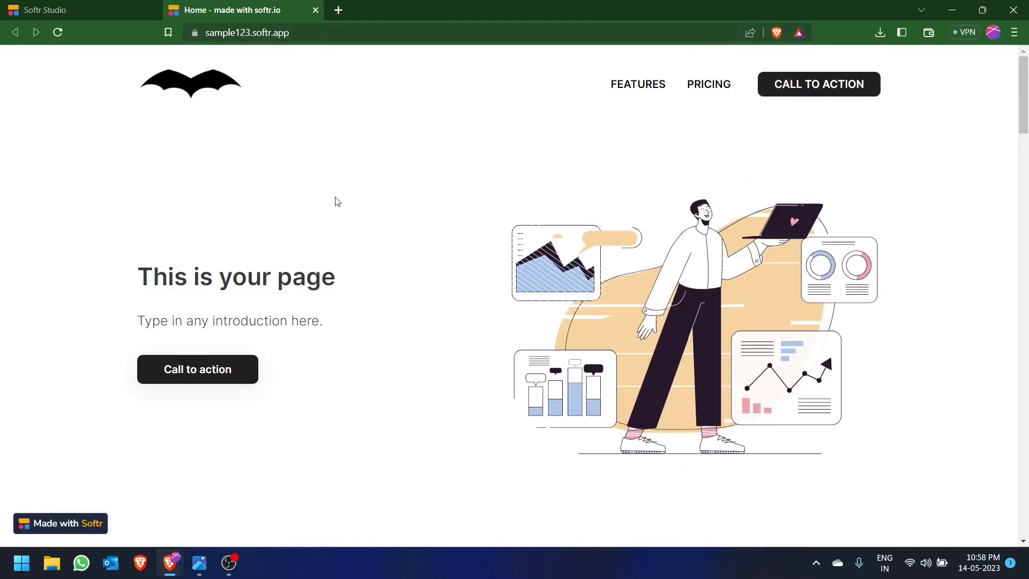
scroll(337, 202, down, 20)
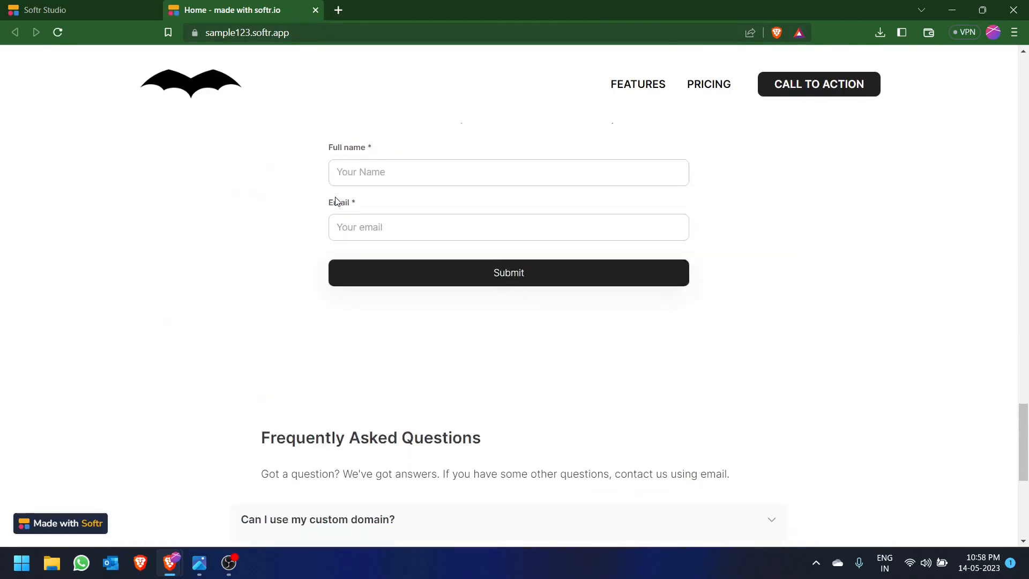
scroll(337, 201, up, 20)
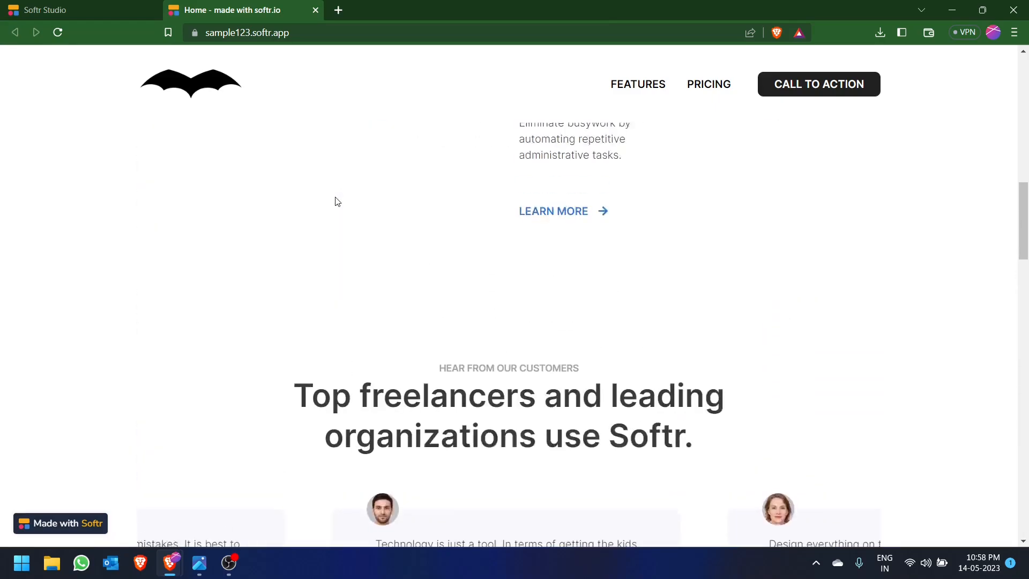
scroll(337, 201, up, 8)
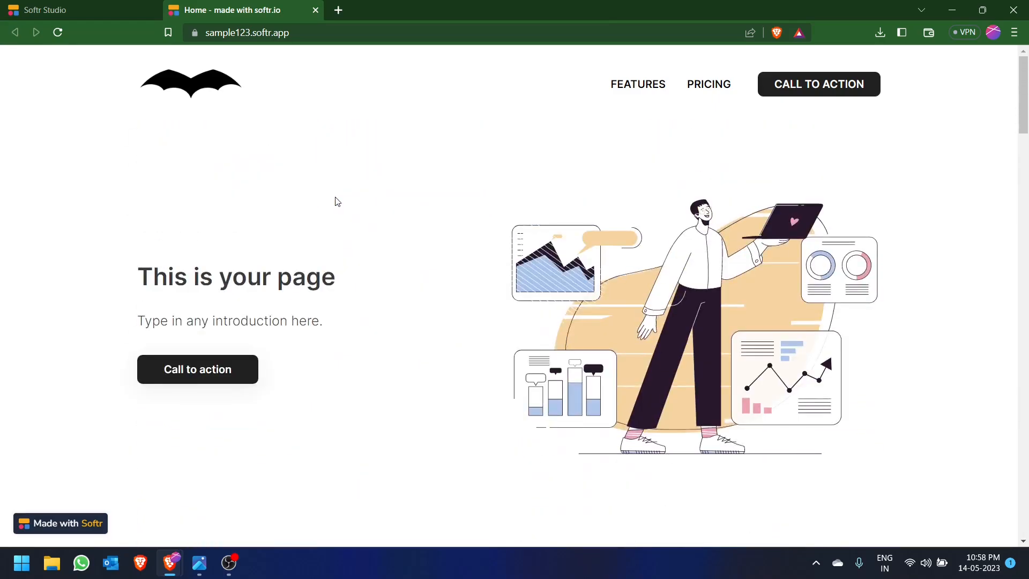